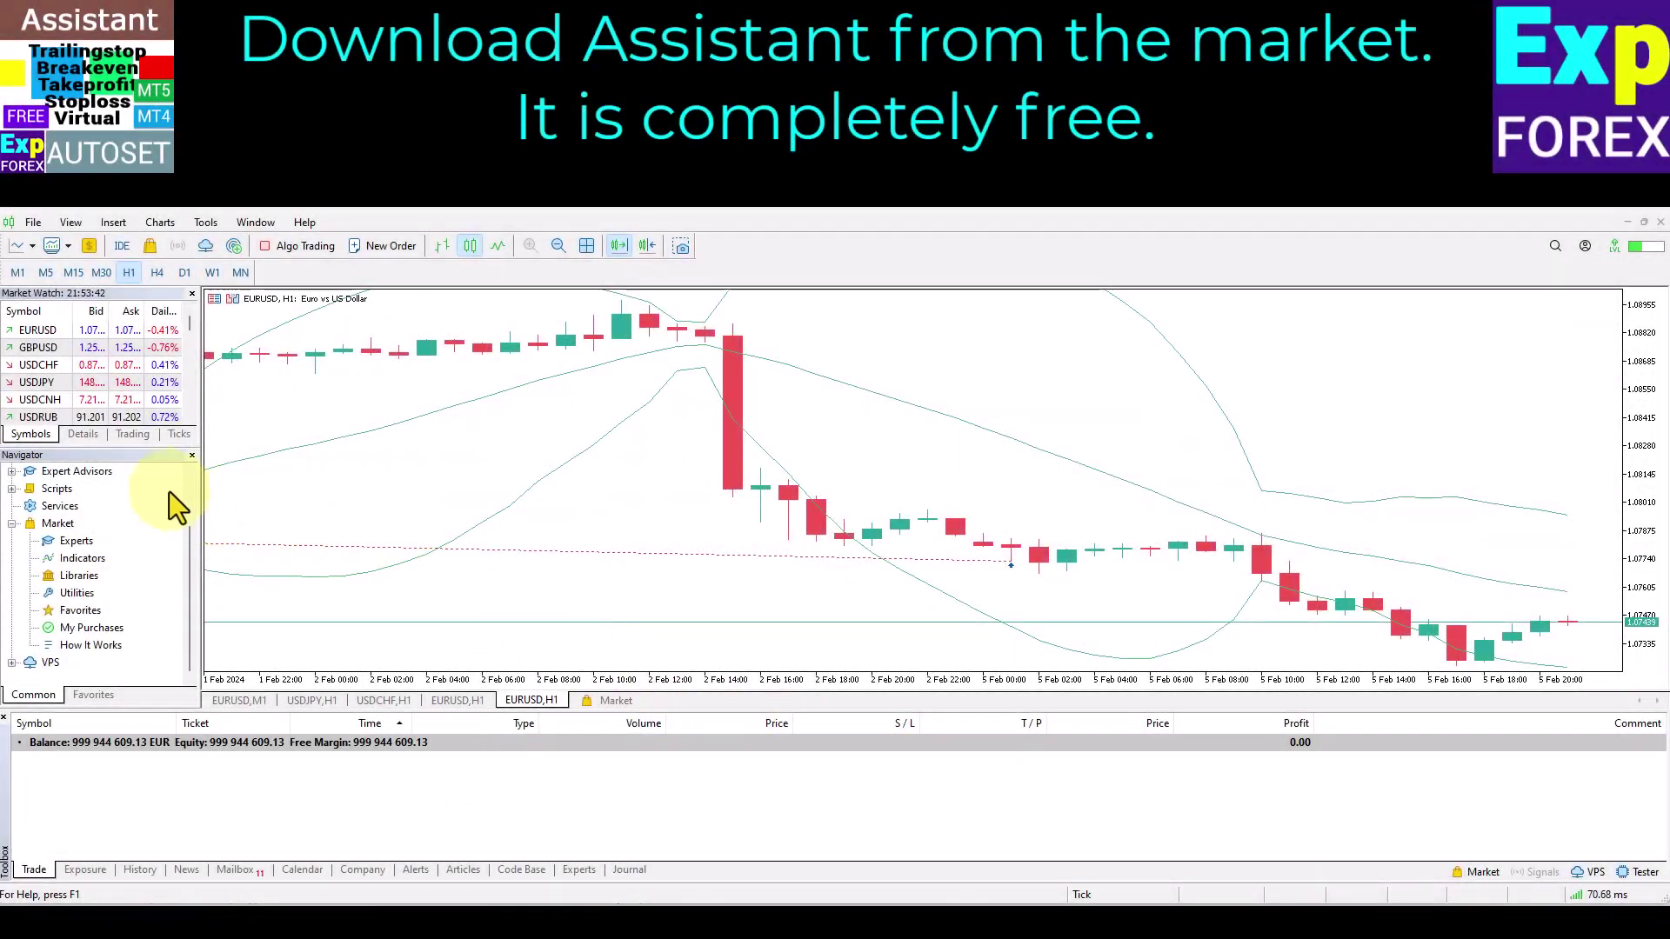
- Select the Market section in the Navigator next to the EURUSD,H1 chart
left_click(158, 487)
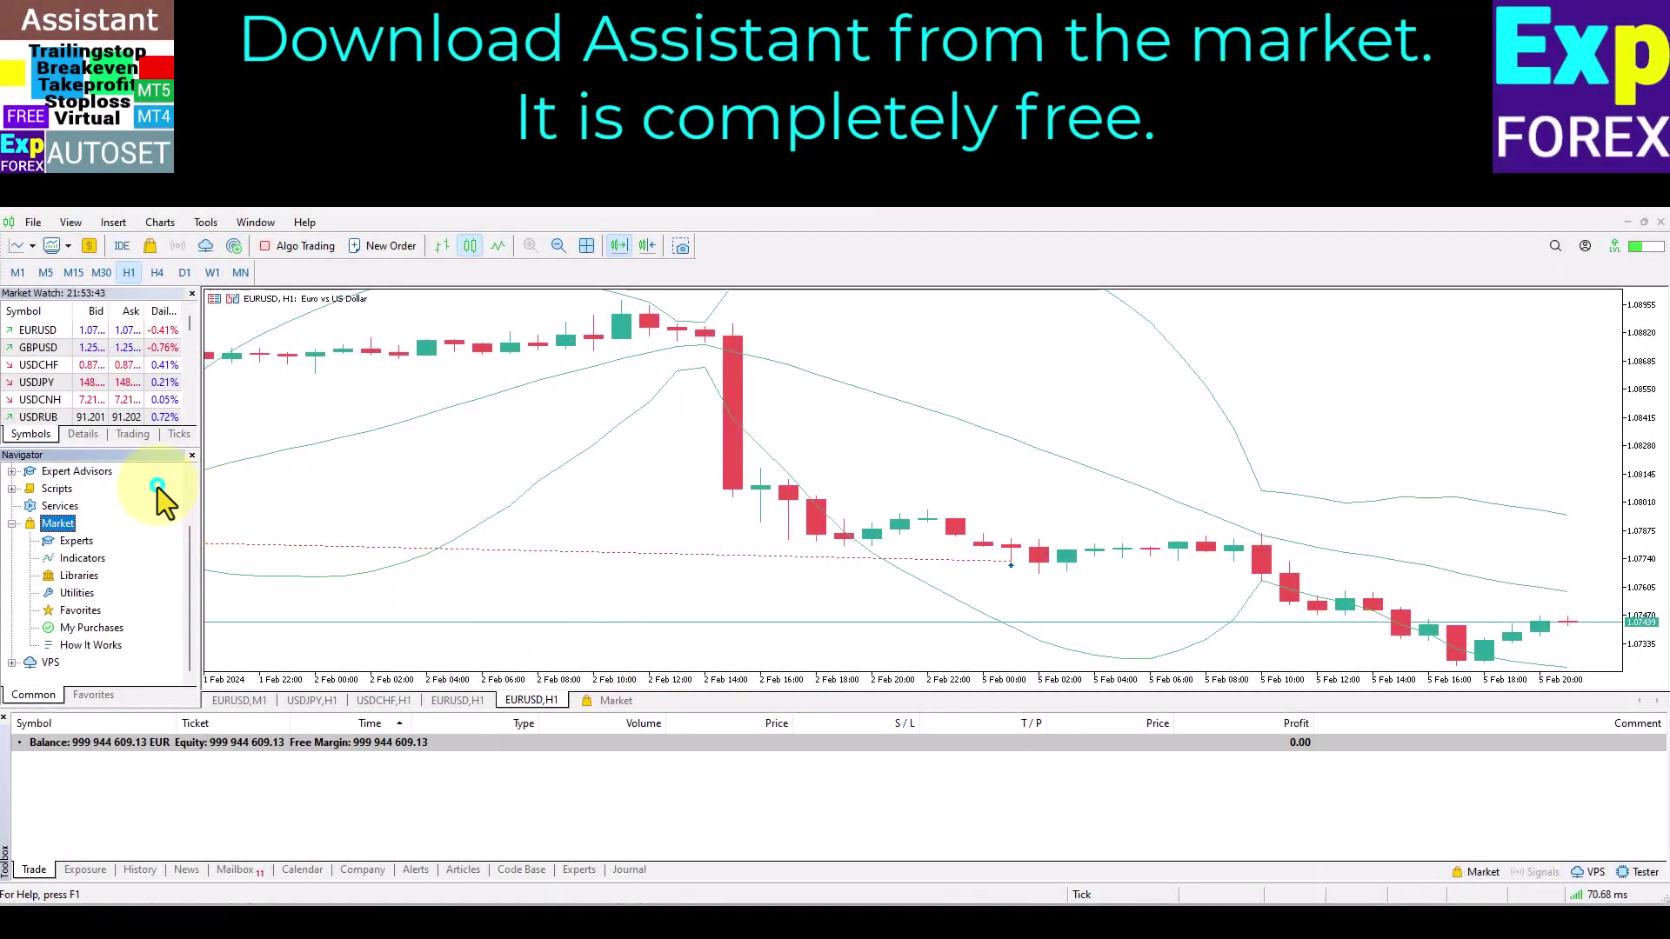
- Search the Market for 'Expforex' and download the free Exp Assistant 5 utility
scroll(158, 487, "up", 2)
left_click(53, 472)
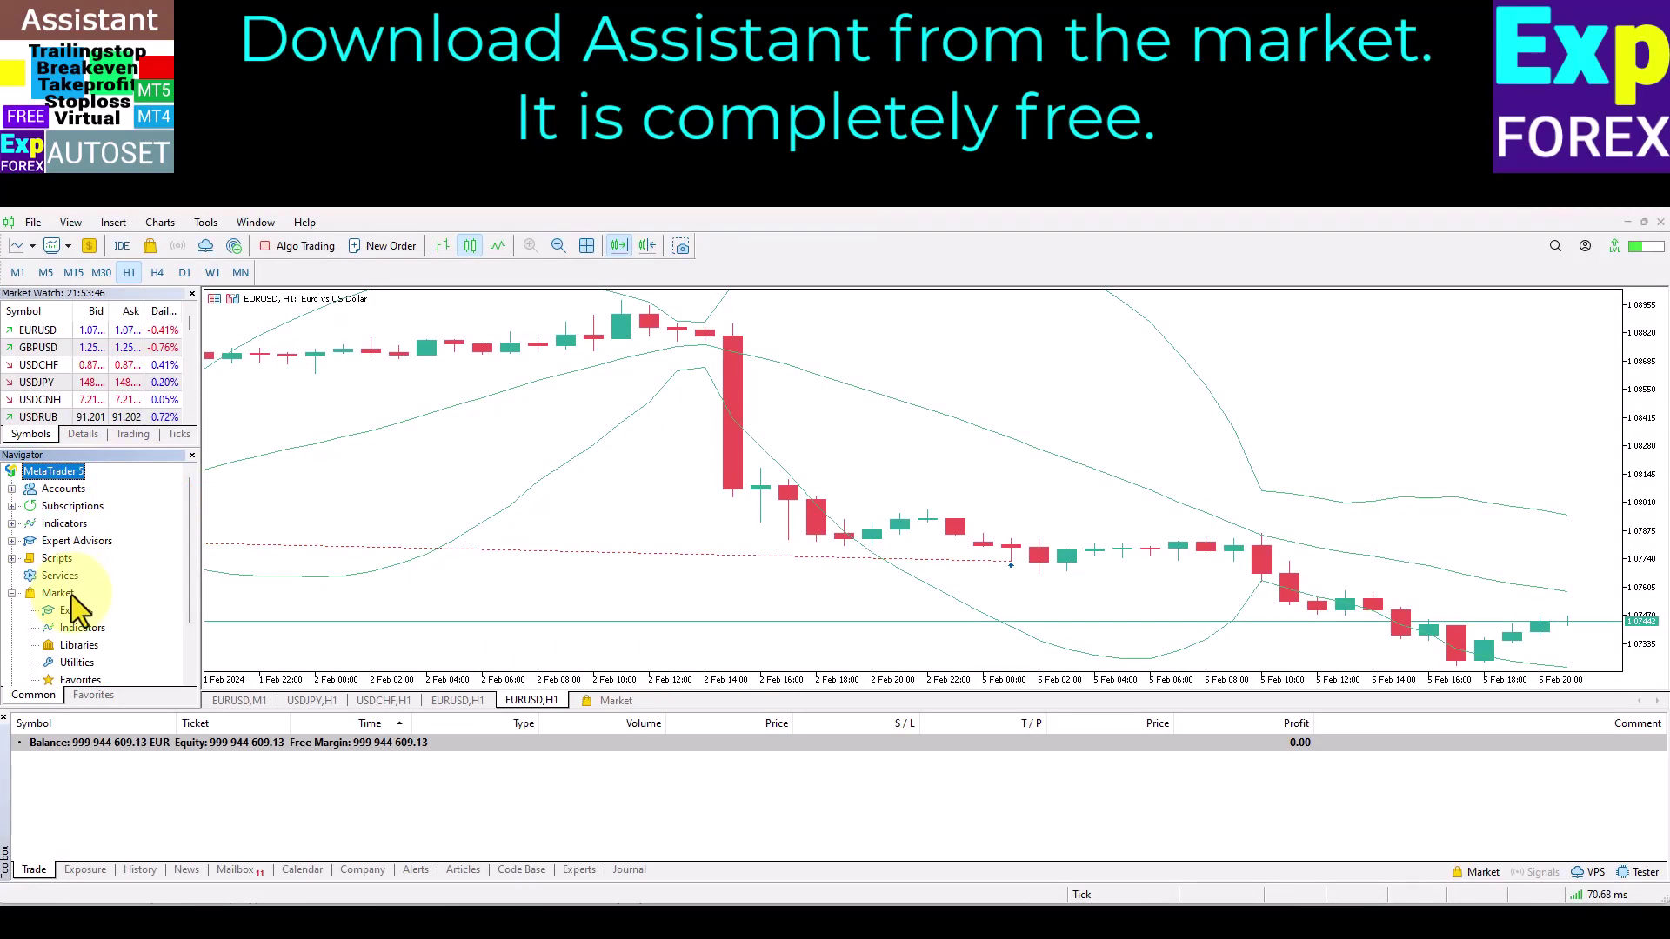
left_click(609, 700)
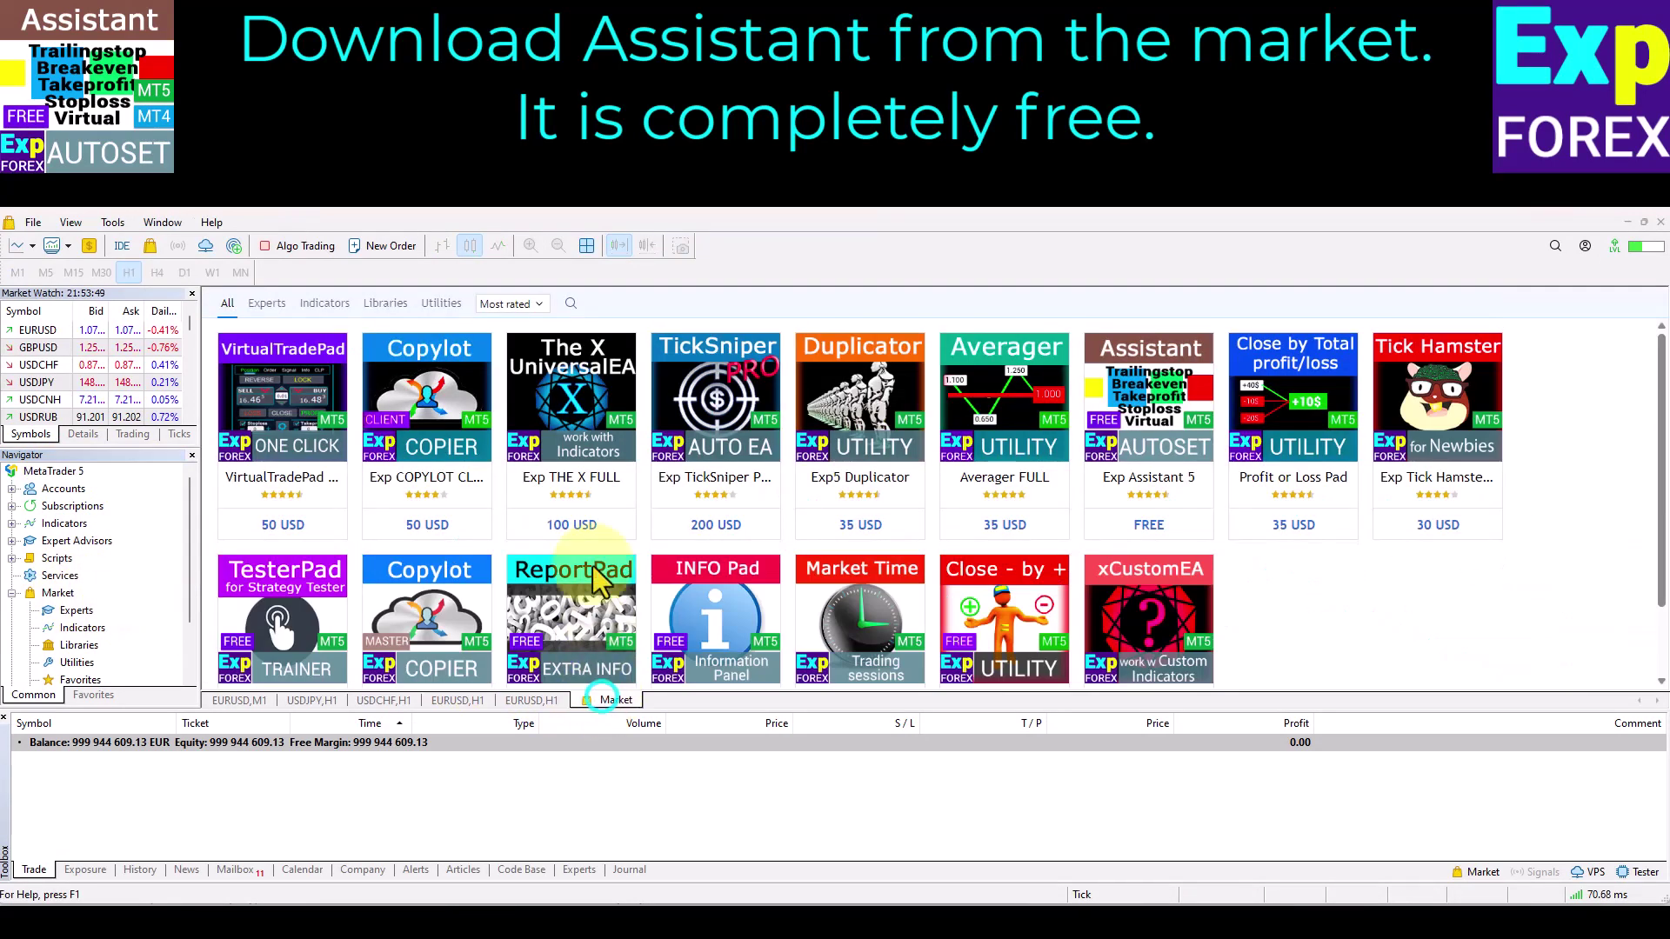
left_click(570, 304)
type("Expforex")
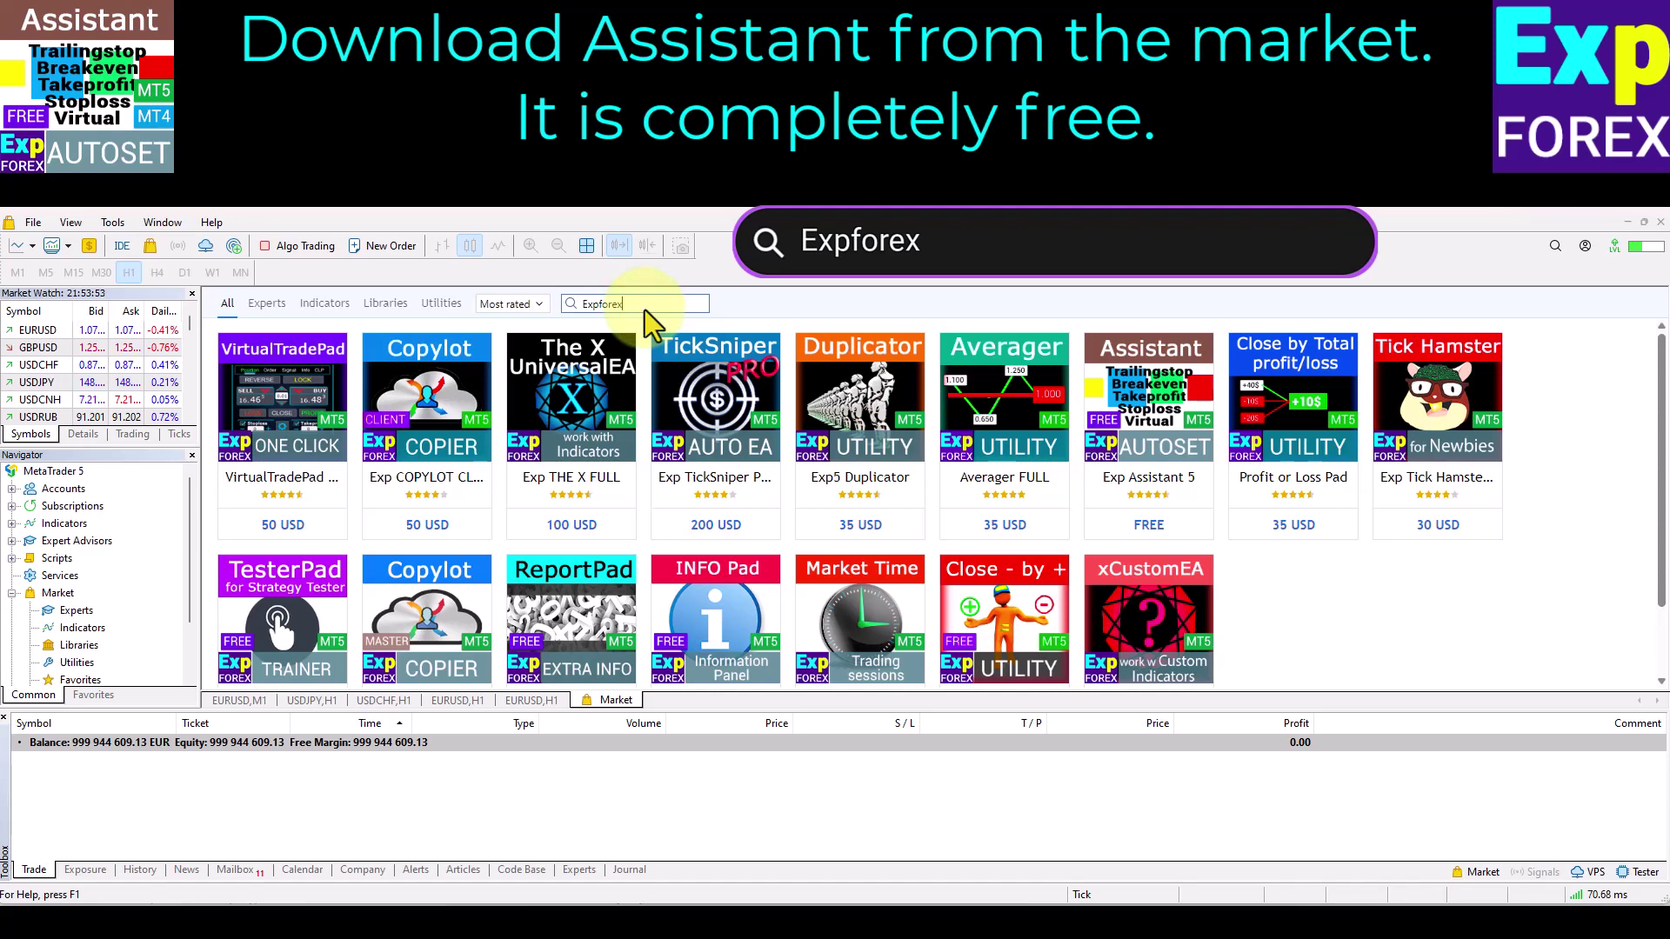
left_click(1158, 421)
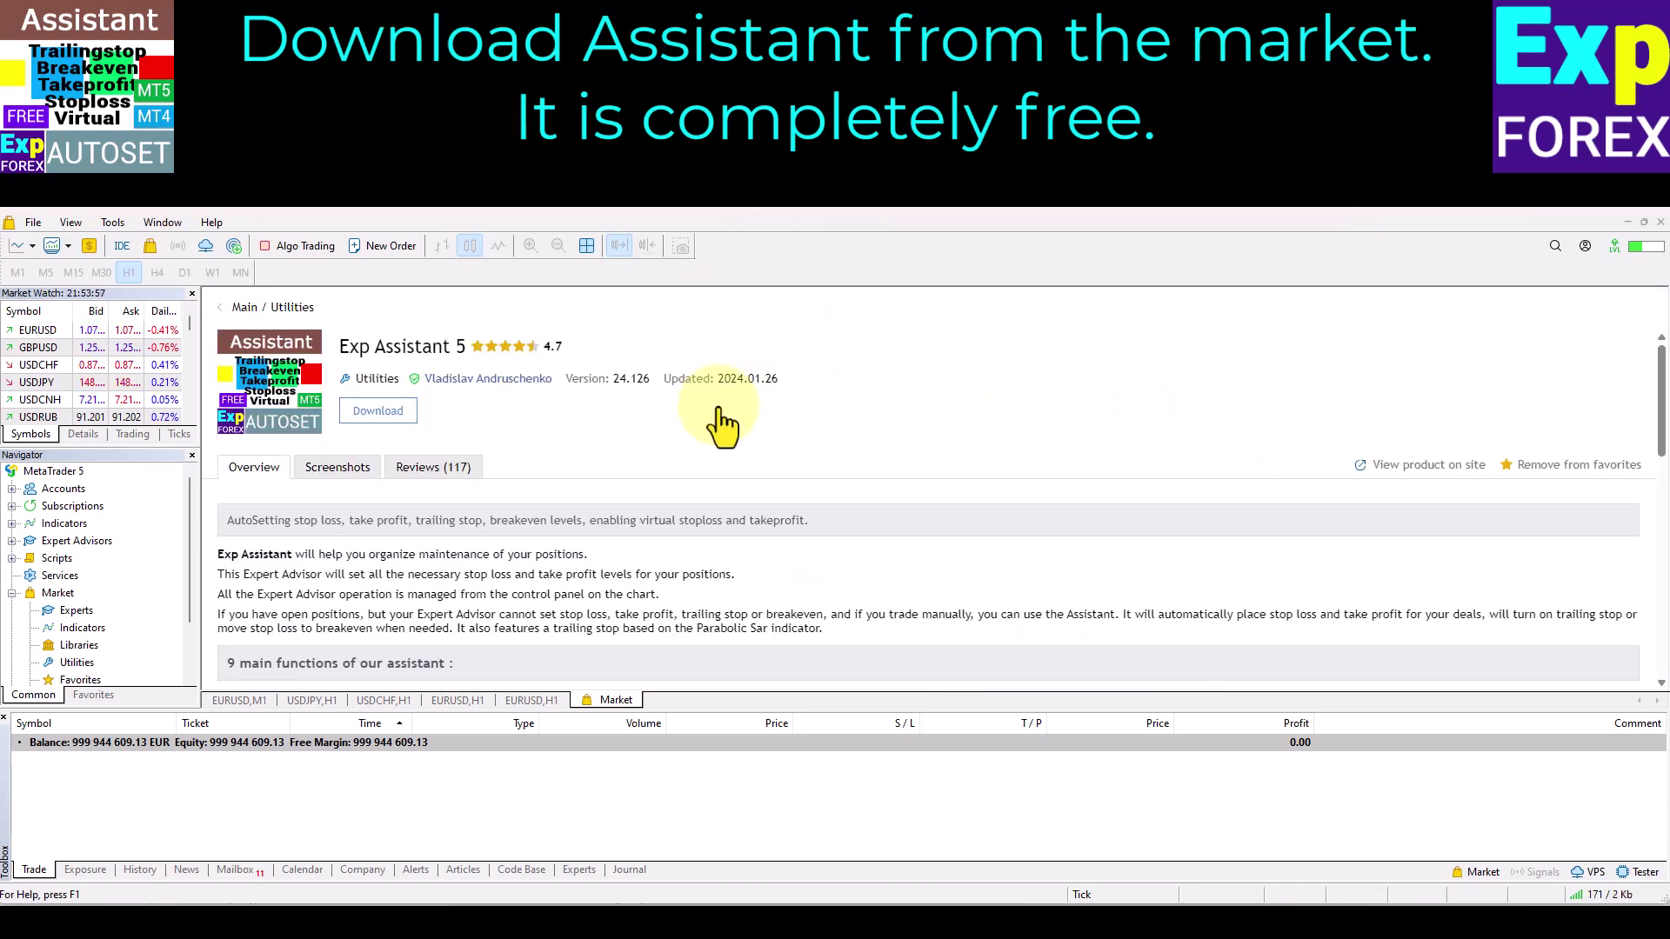
left_click(389, 412)
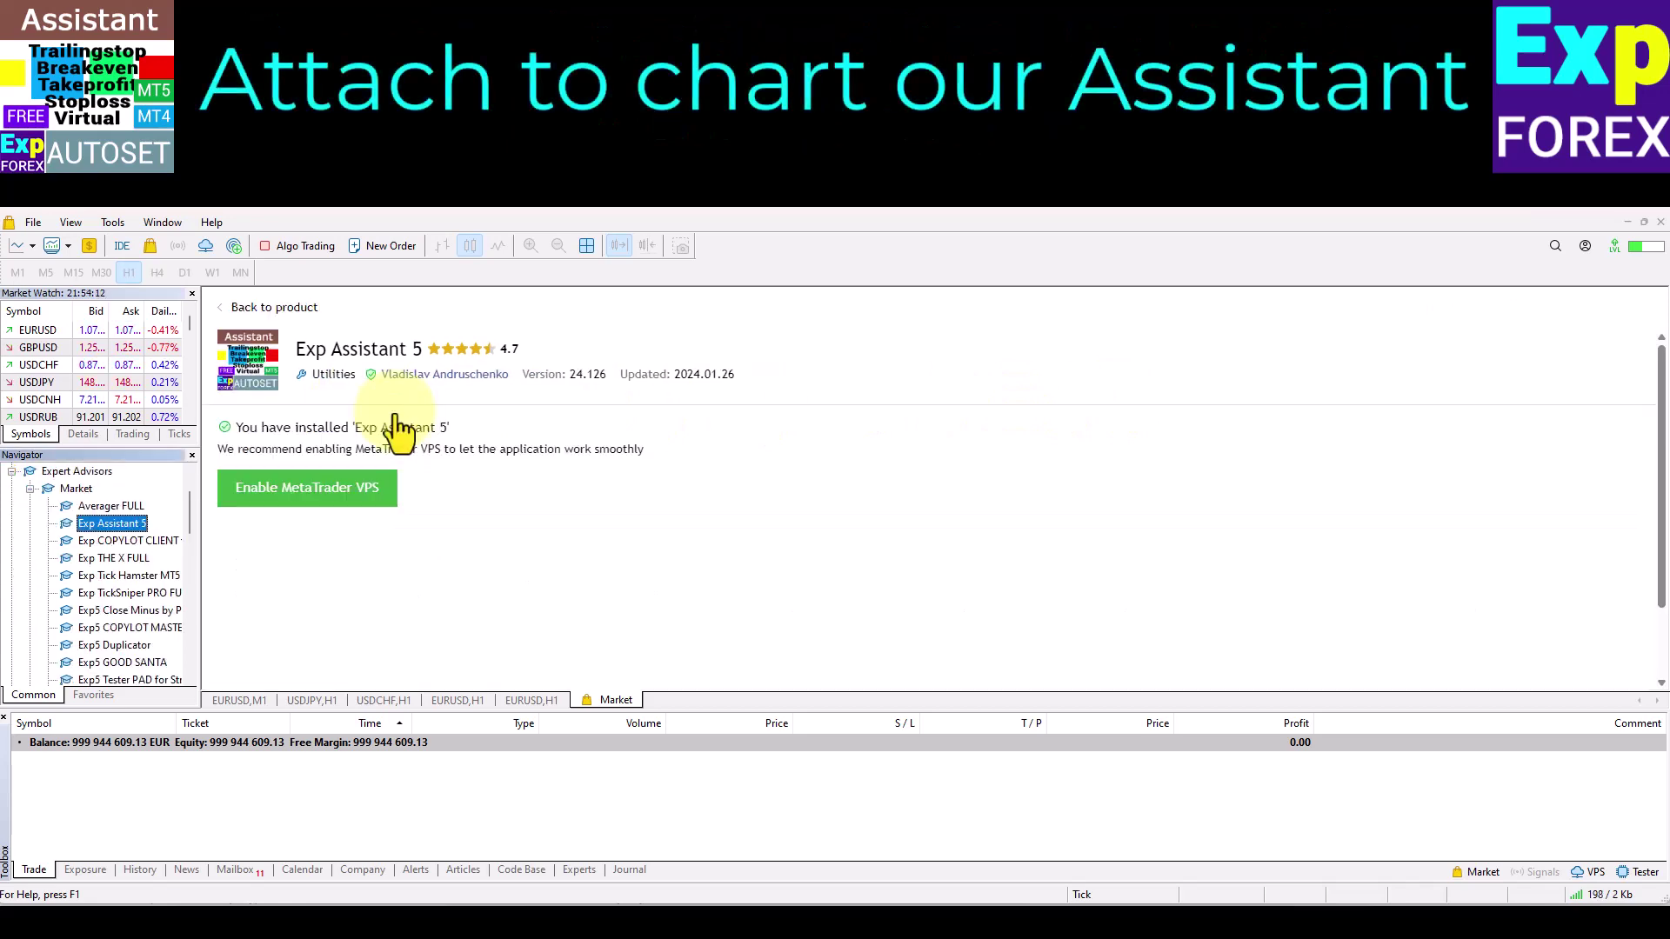
- Attach Exp Assistant 5 to the EURUSD,H1 chart with Allow Algo Trading ticked
left_click(540, 701)
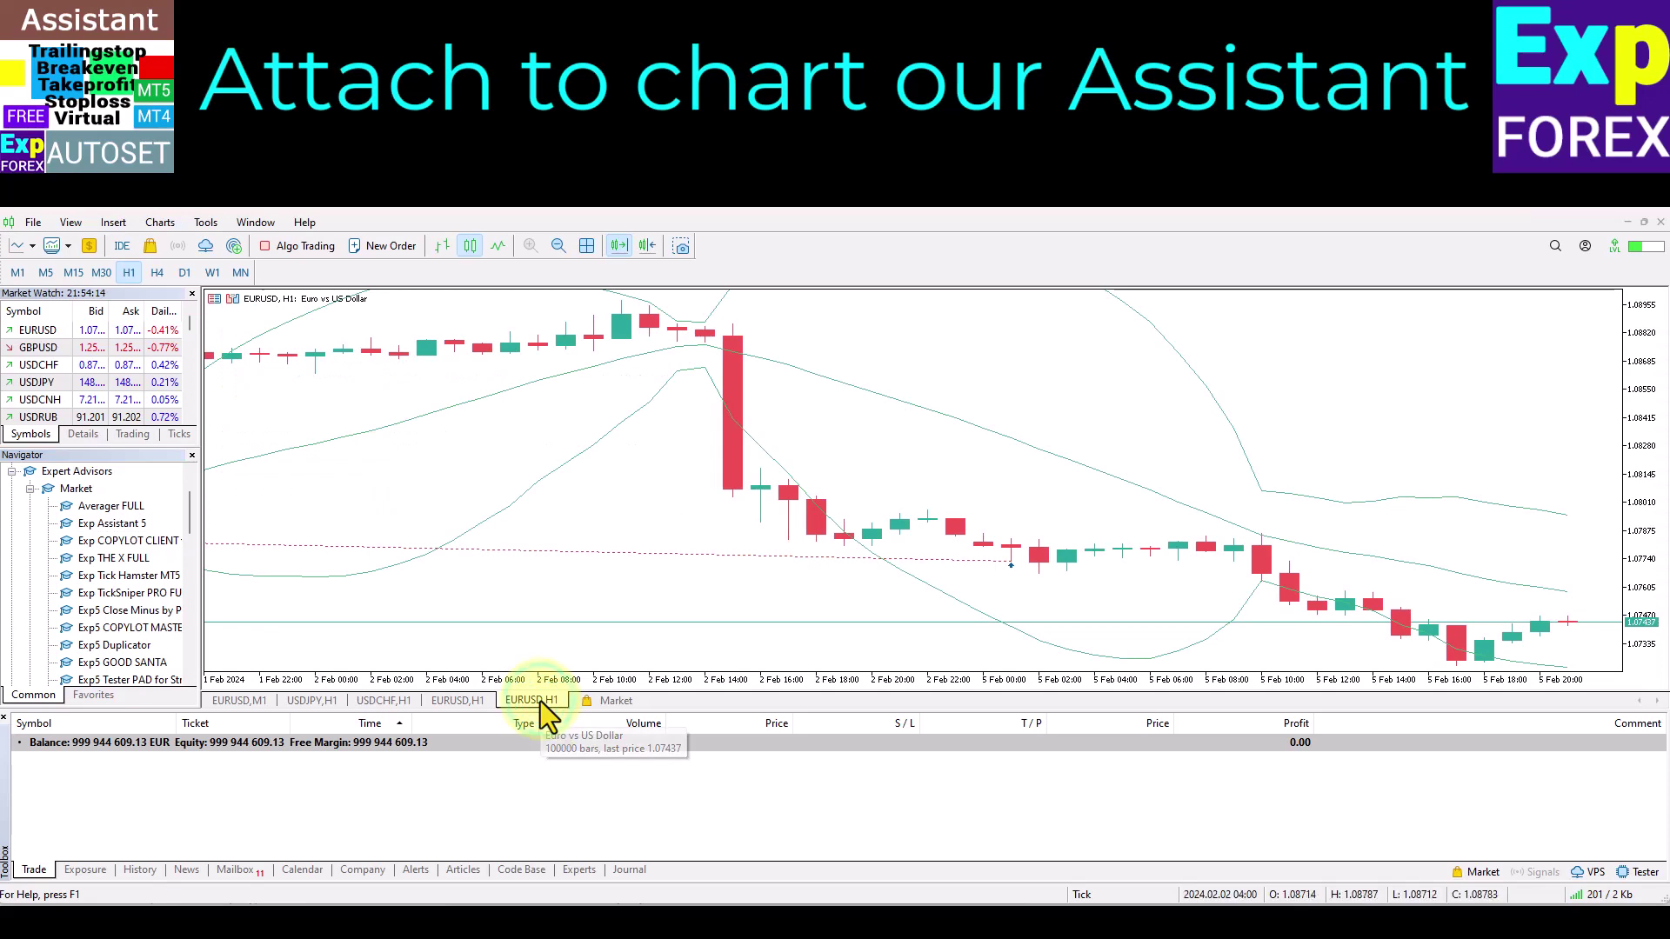
left_click(165, 518)
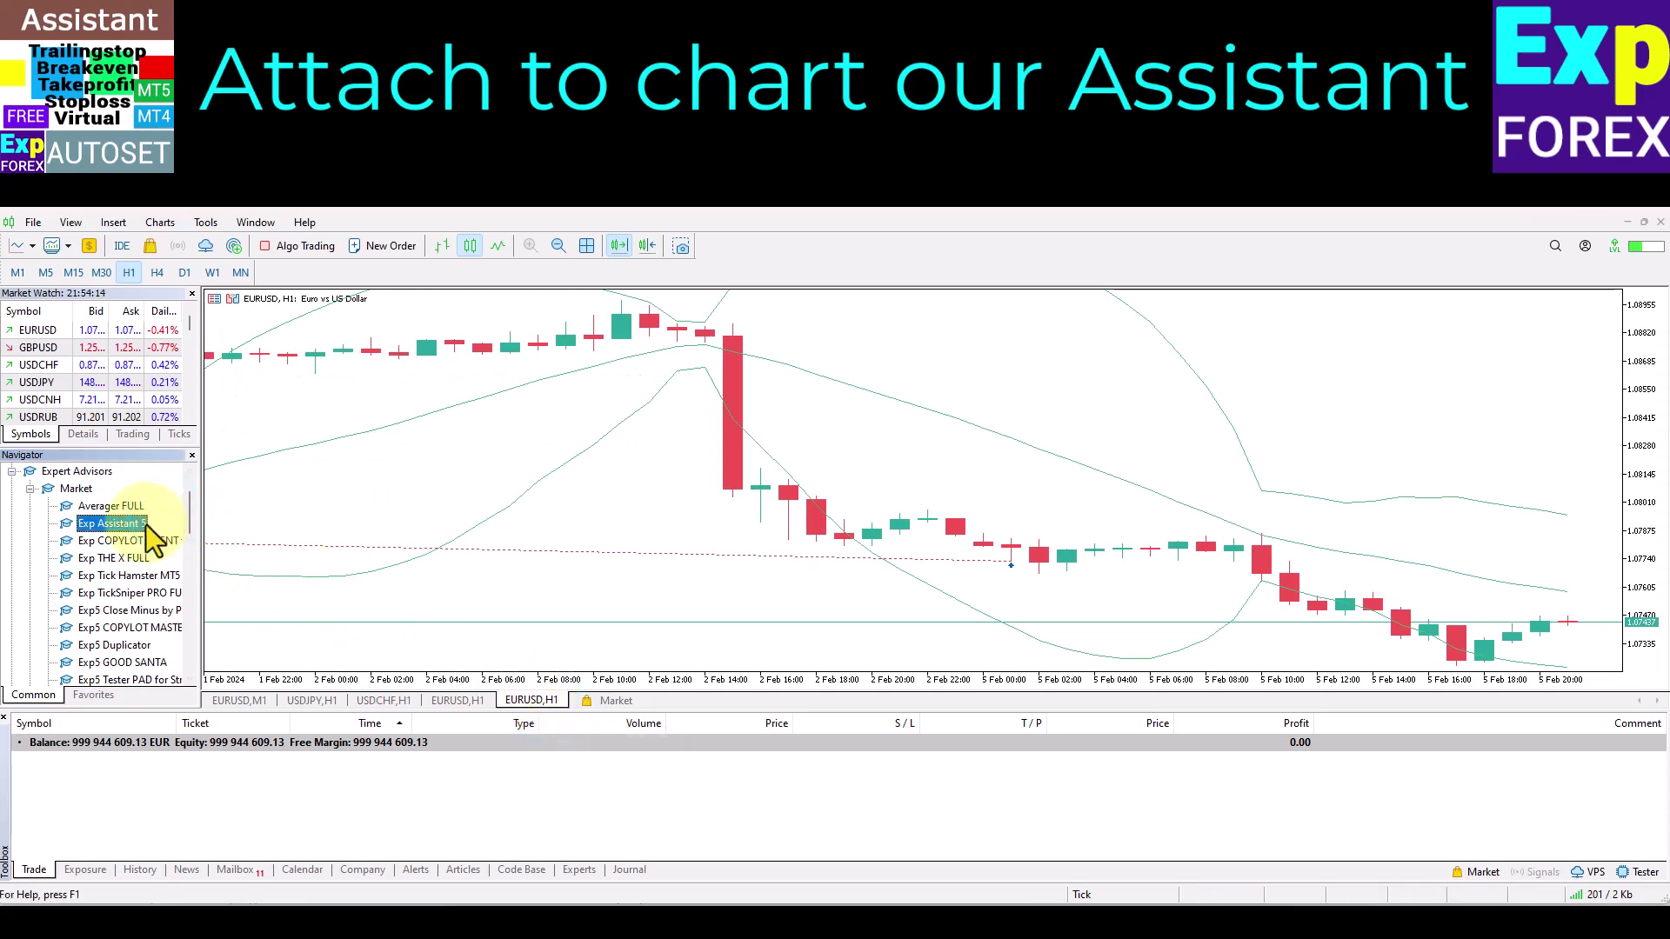
right_click(144, 526)
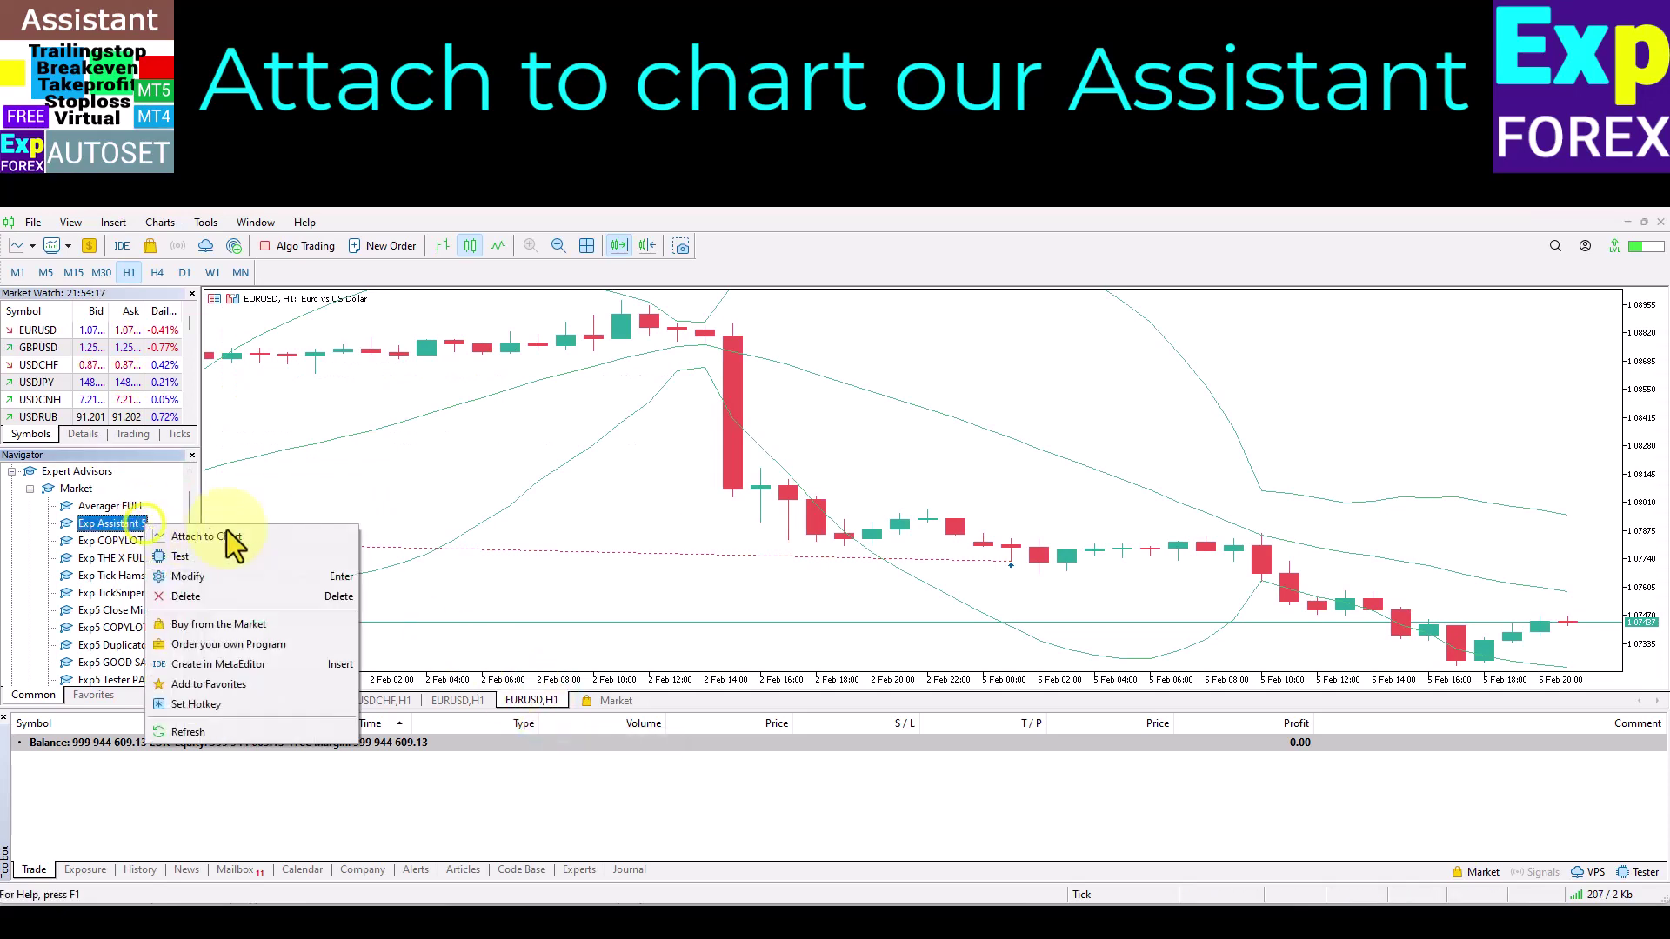
left_click(284, 534)
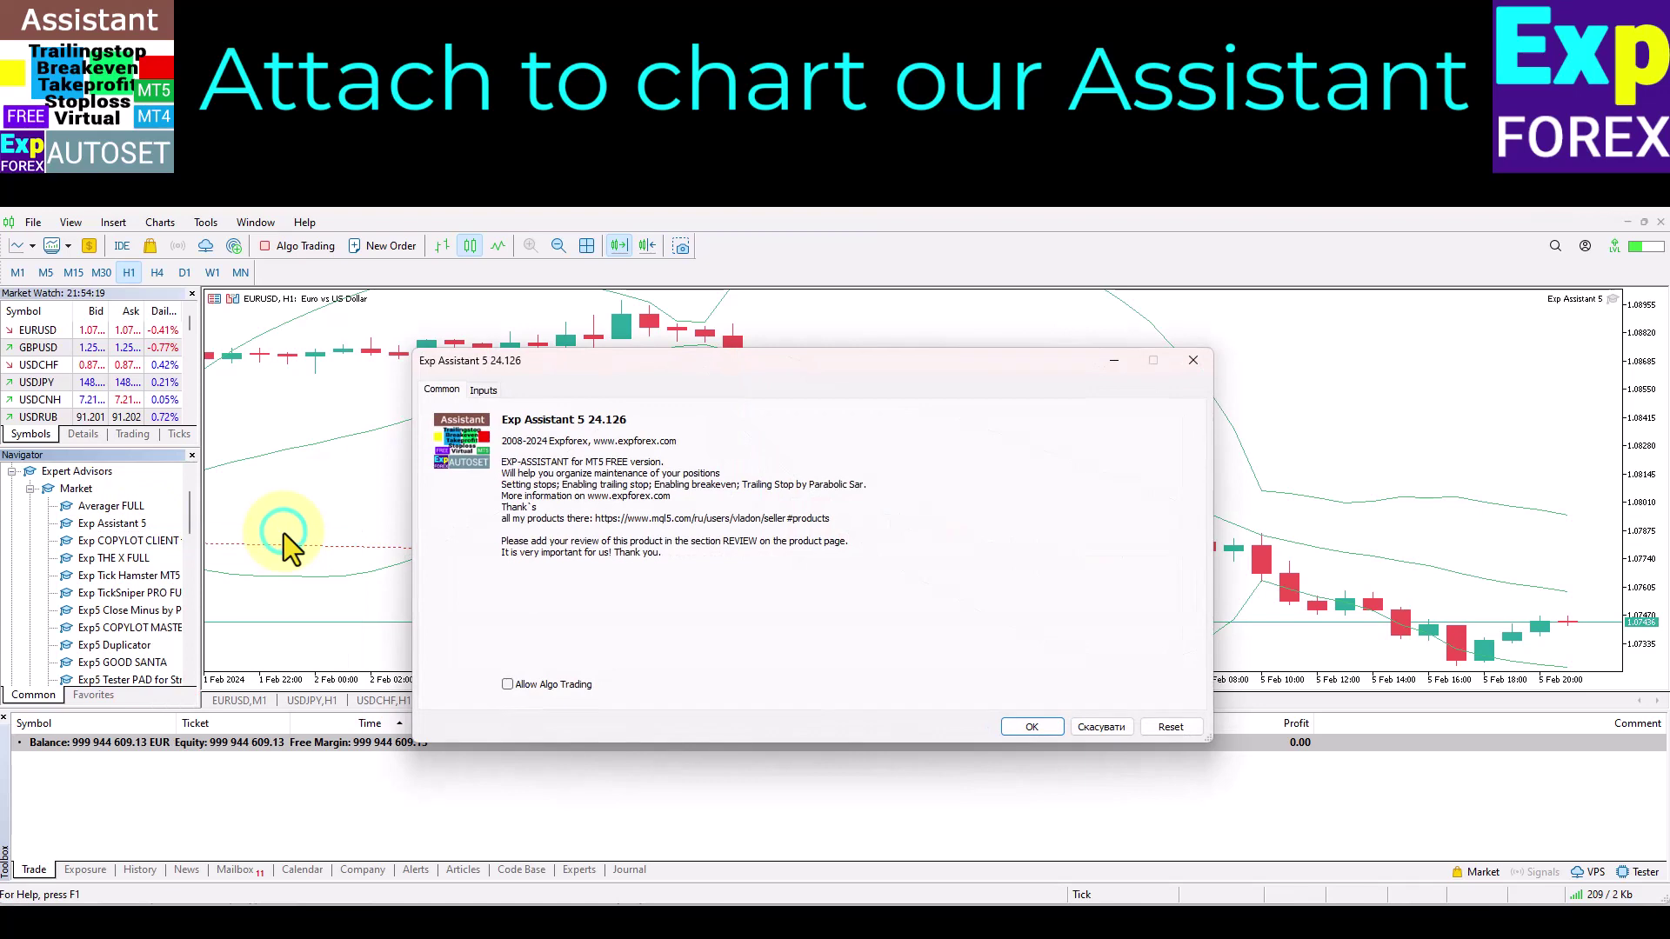
left_click(507, 684)
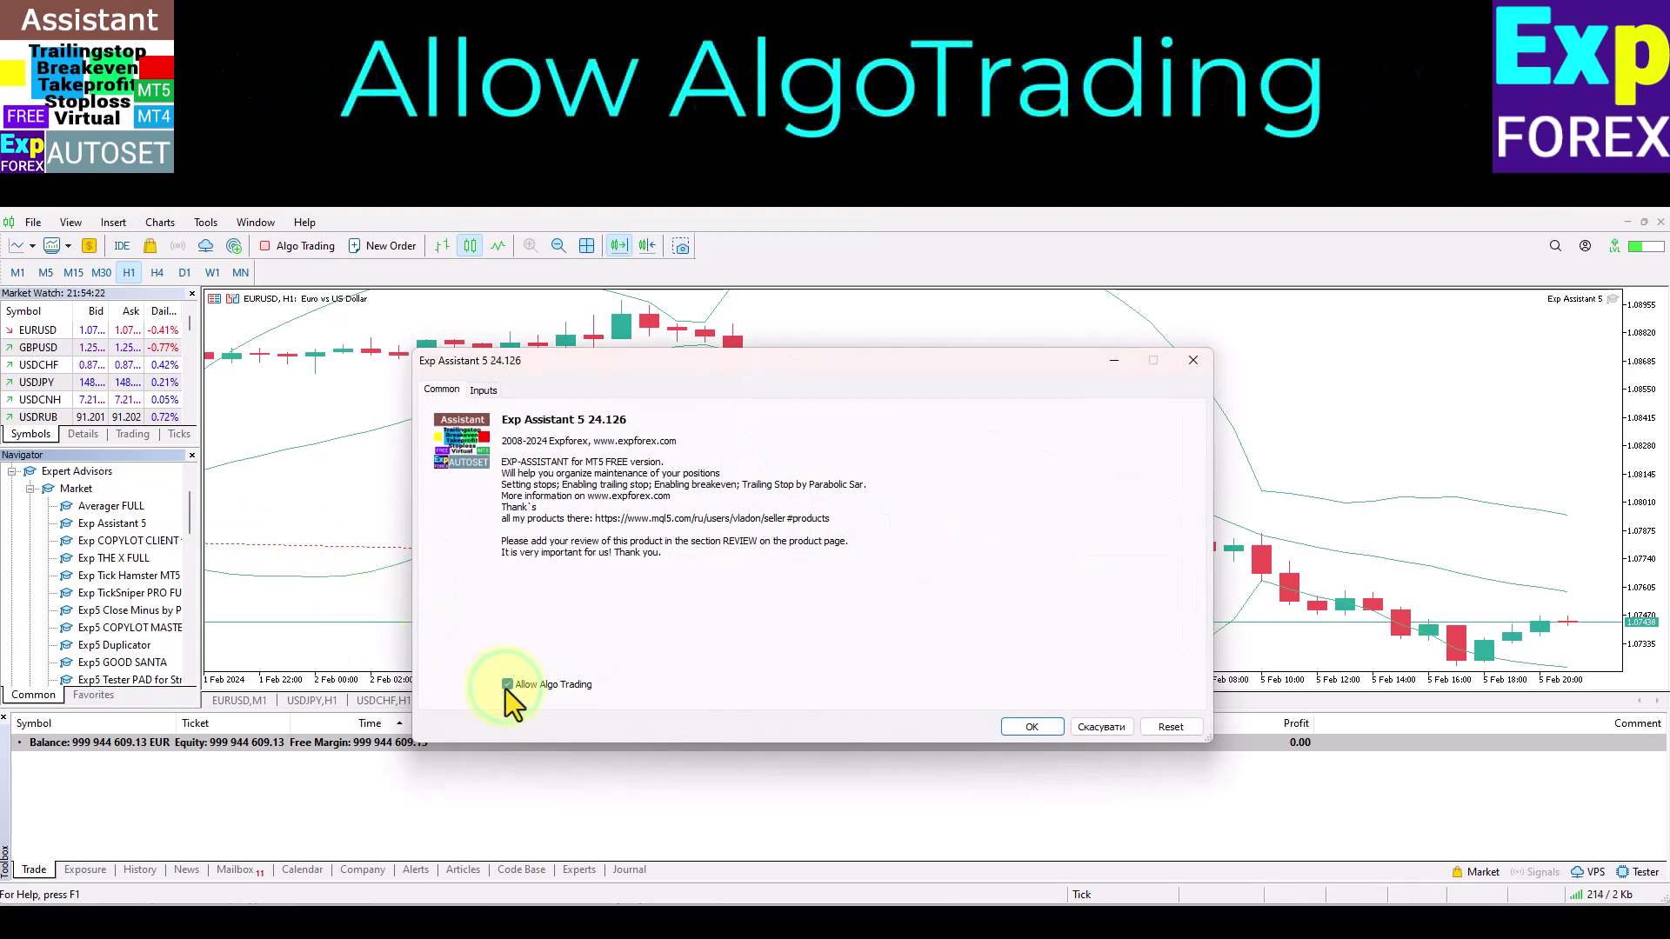
- Review the MONITORING inputs, confirm, then show the Assistant panel and enable Algo Trading
left_click(484, 390)
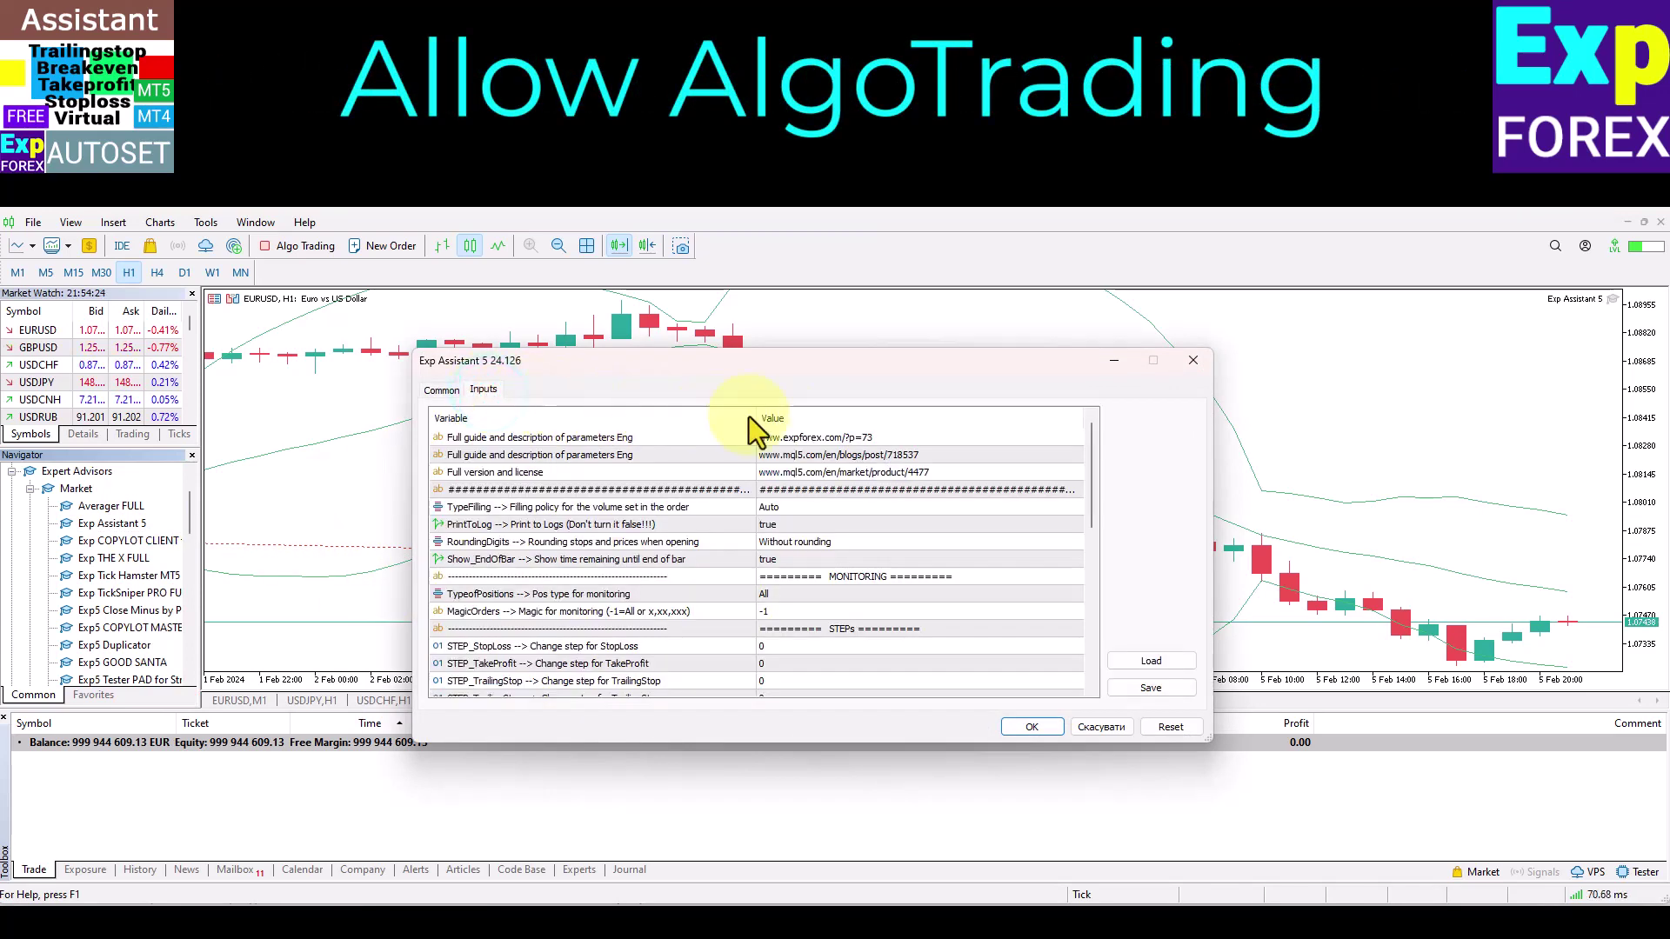
left_click_drag(1025, 441, 1035, 457)
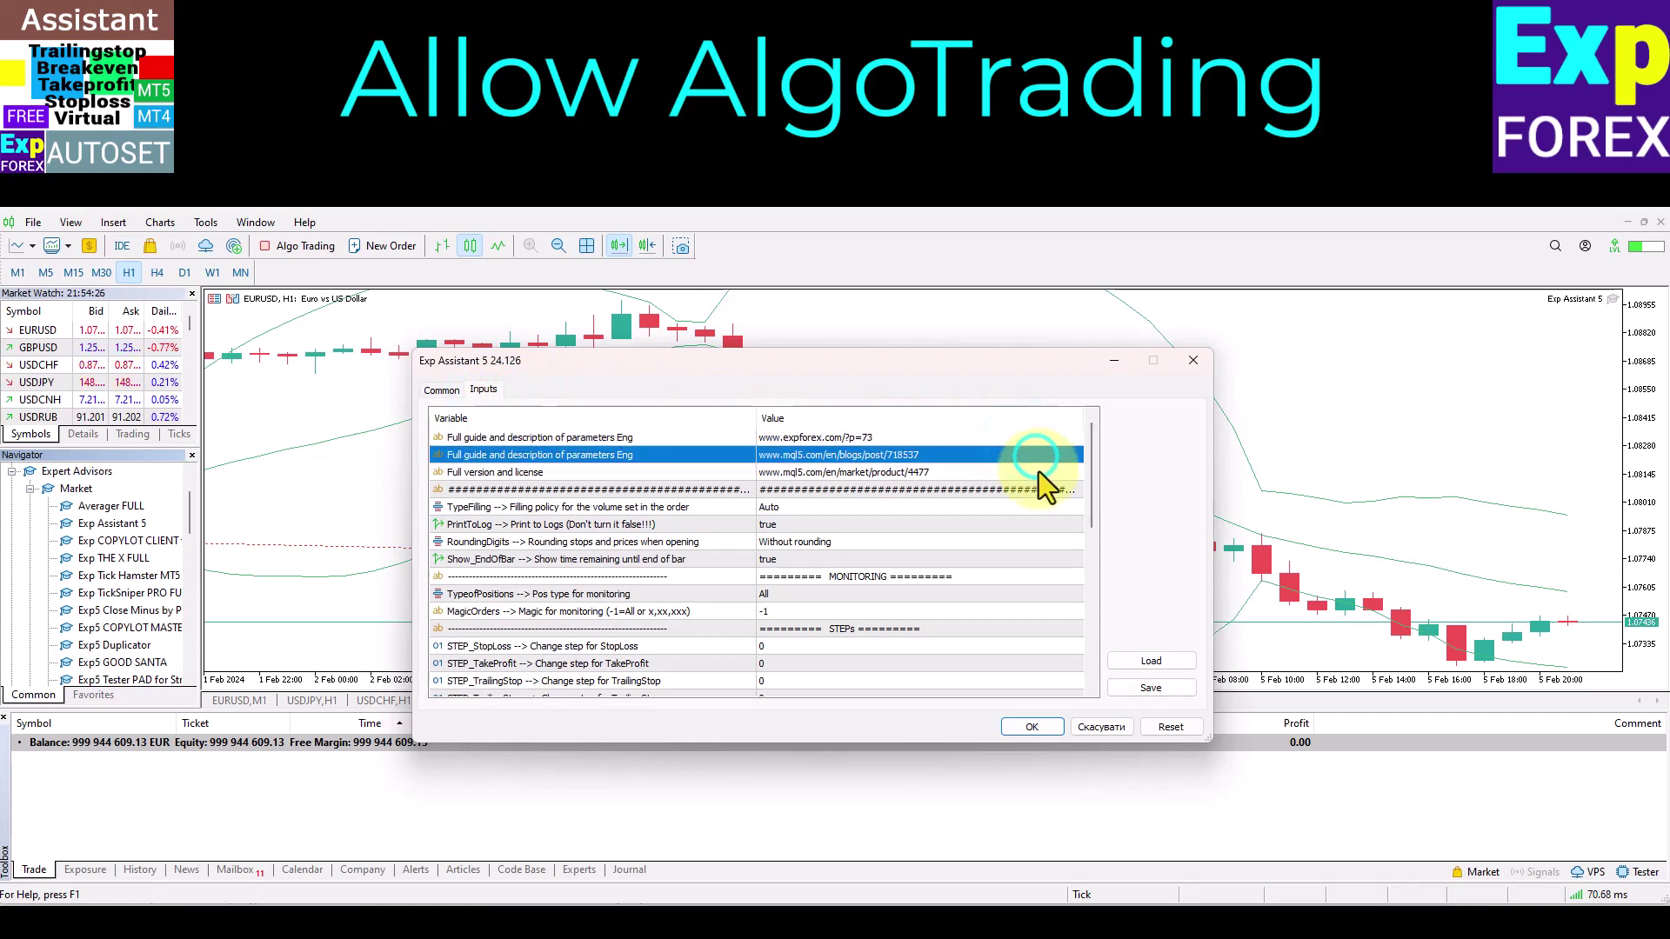
left_click(1040, 577)
left_click(1020, 599)
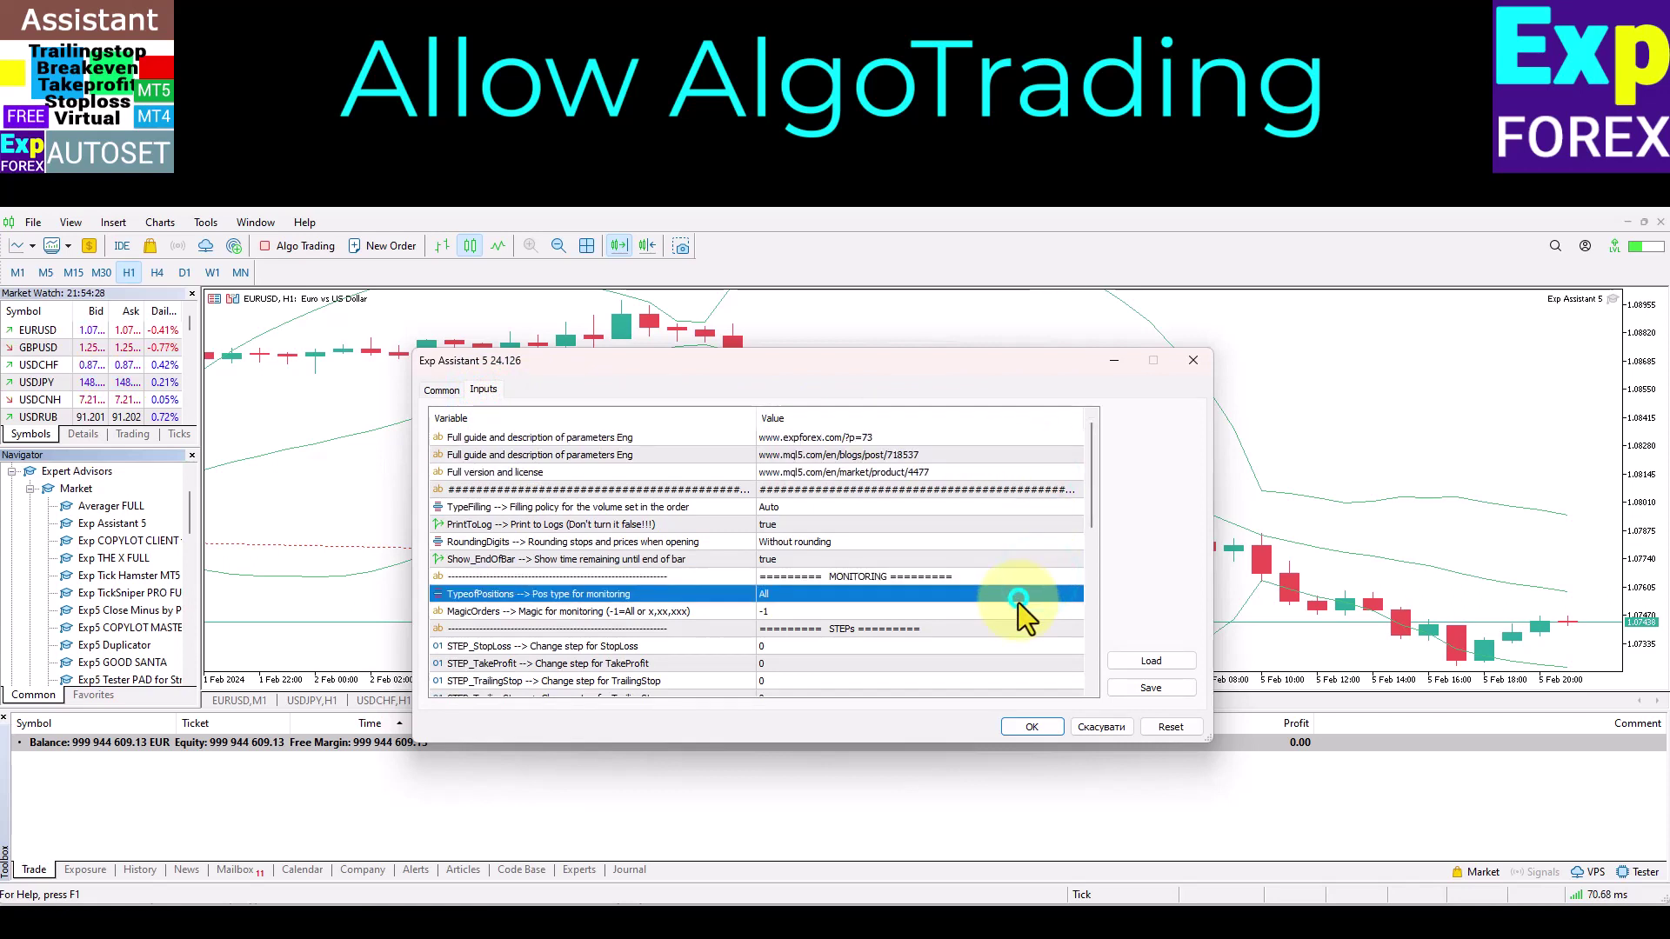
left_click(1016, 613)
scroll(1016, 613, "down", 4)
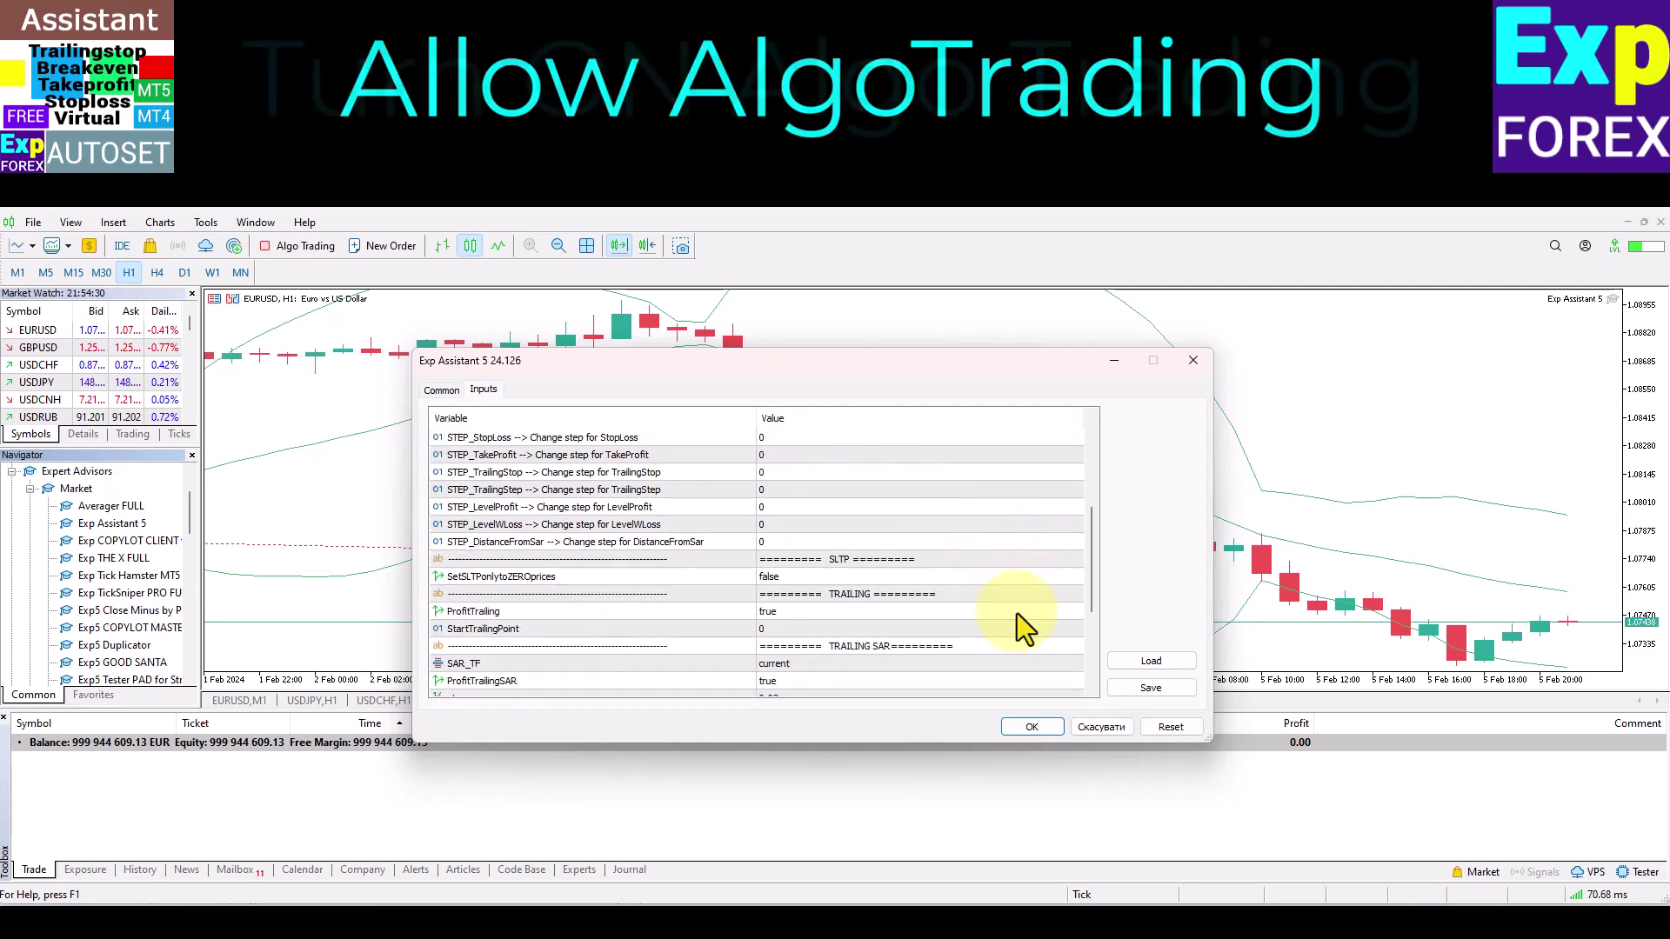
scroll(1016, 613, "down", 3)
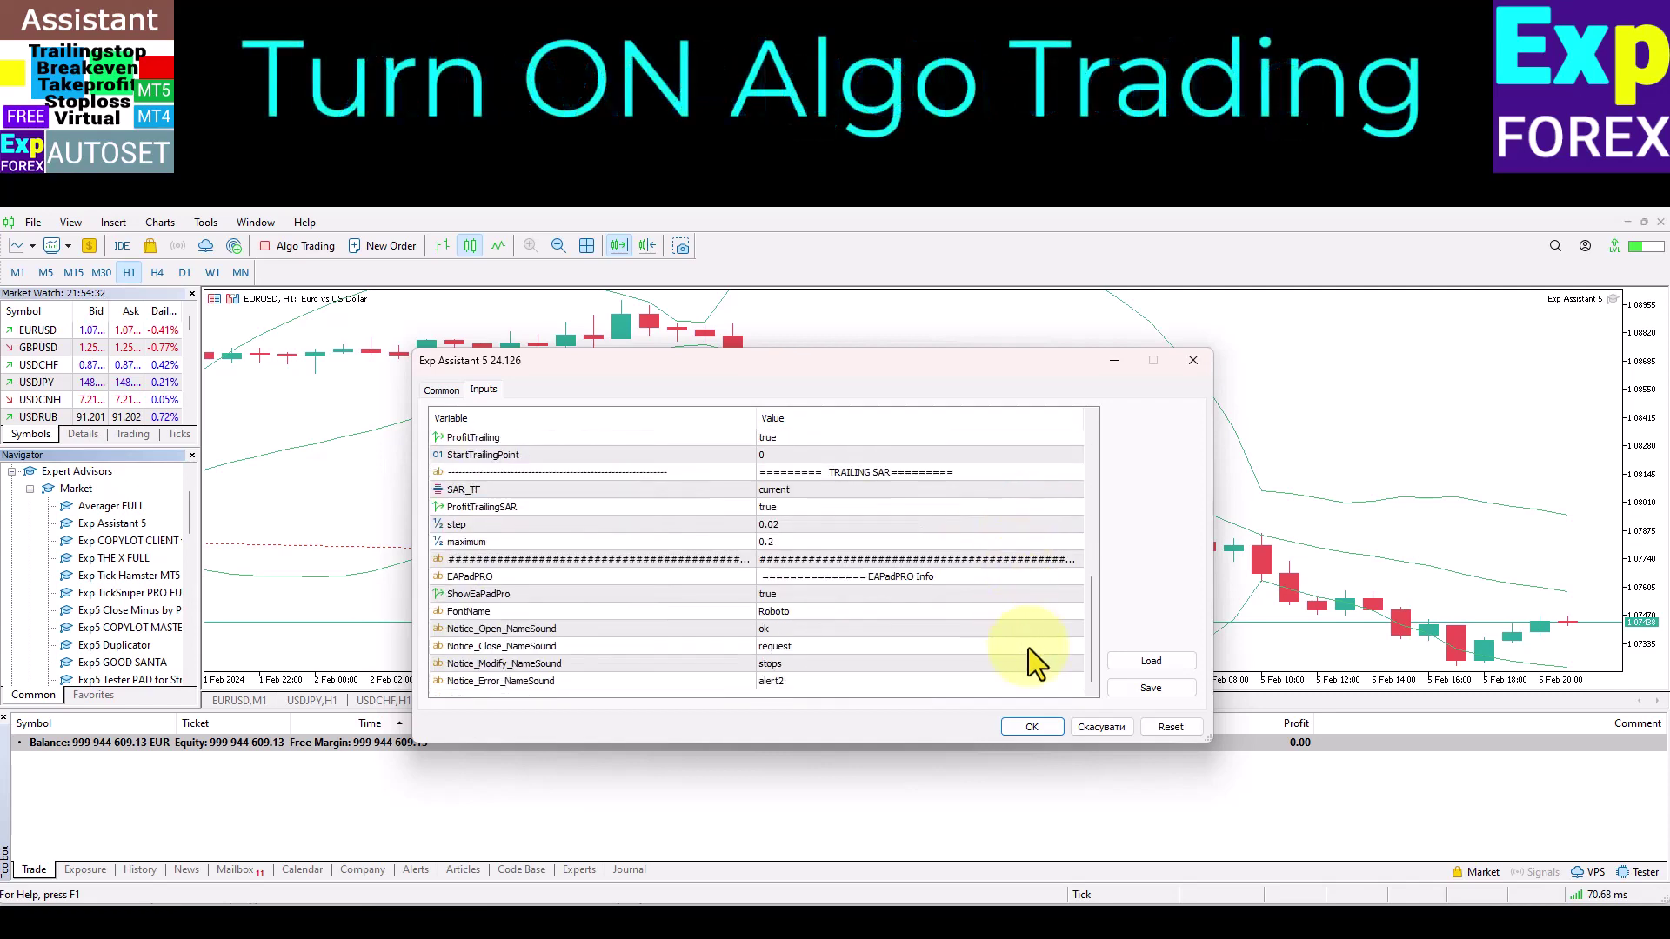
left_click(1054, 726)
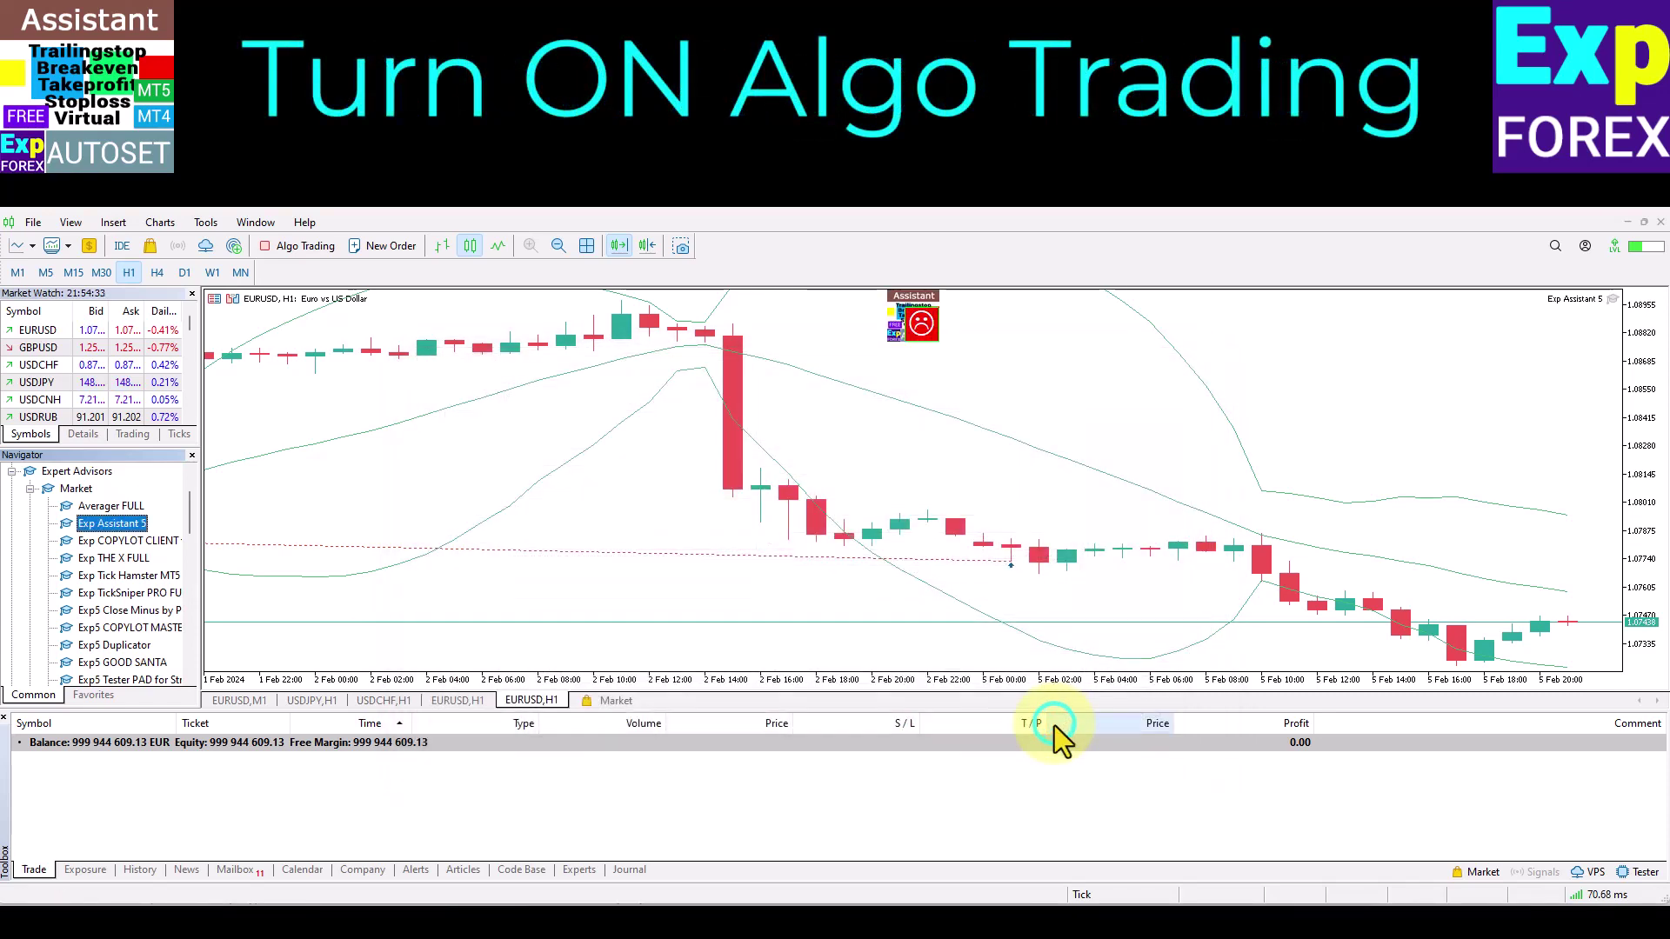
left_click(909, 318)
left_click(309, 244)
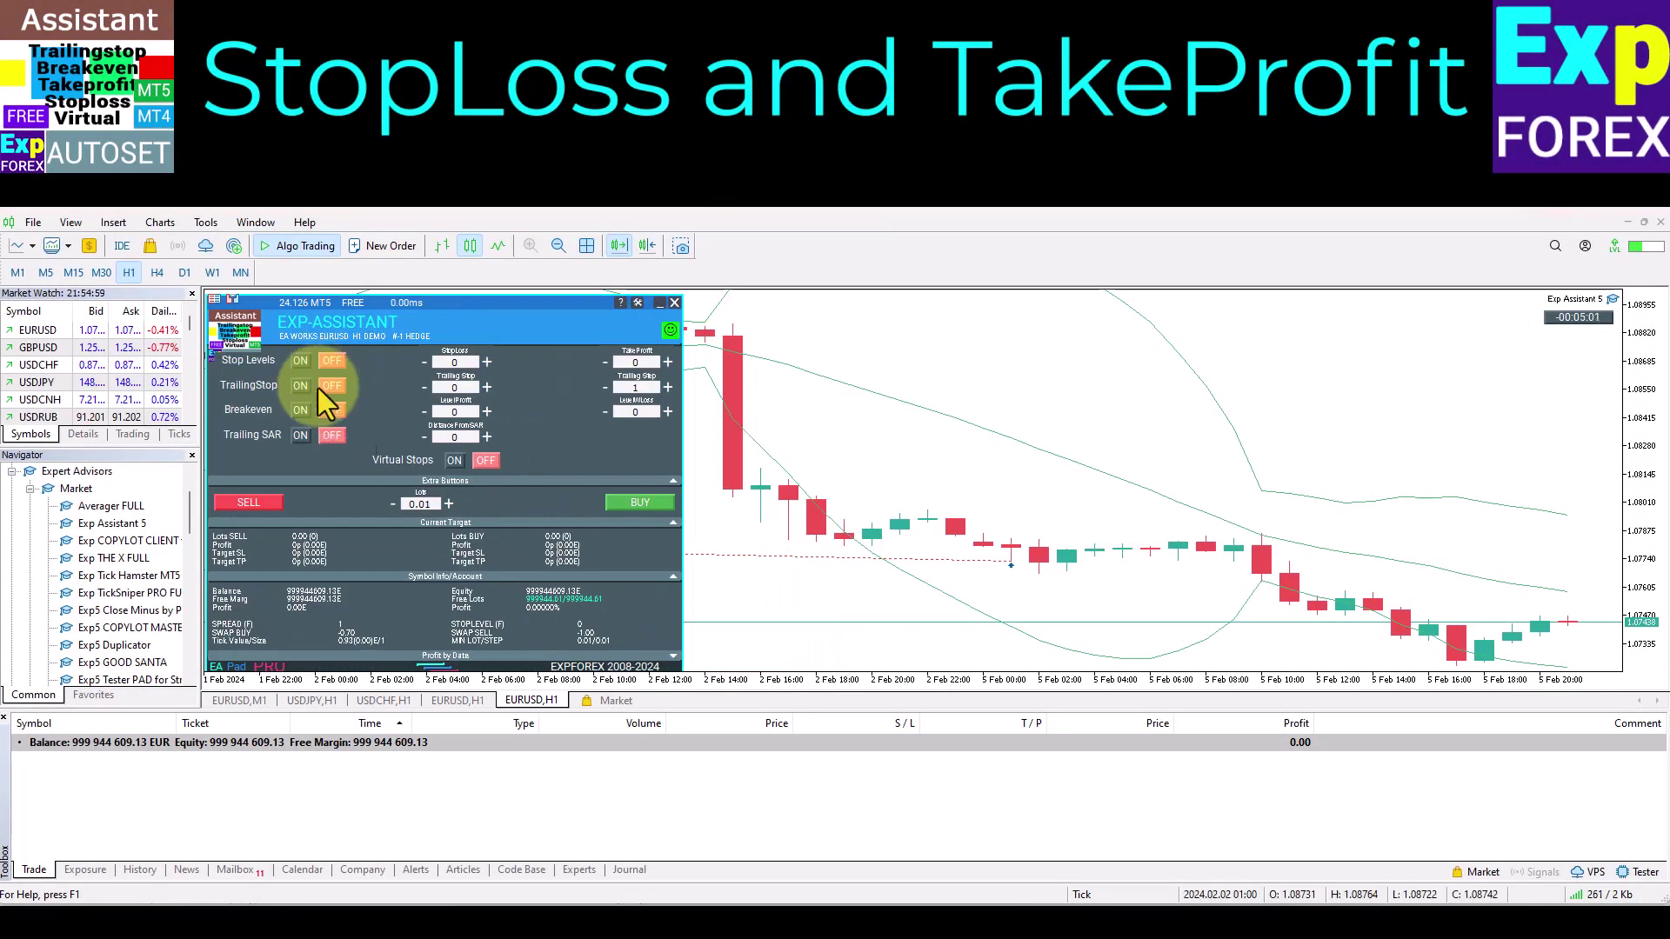
- Open a 0.01-lot EURUSD sell and a 0.01-lot buy from the EA panel
left_click(264, 506)
left_click(821, 680)
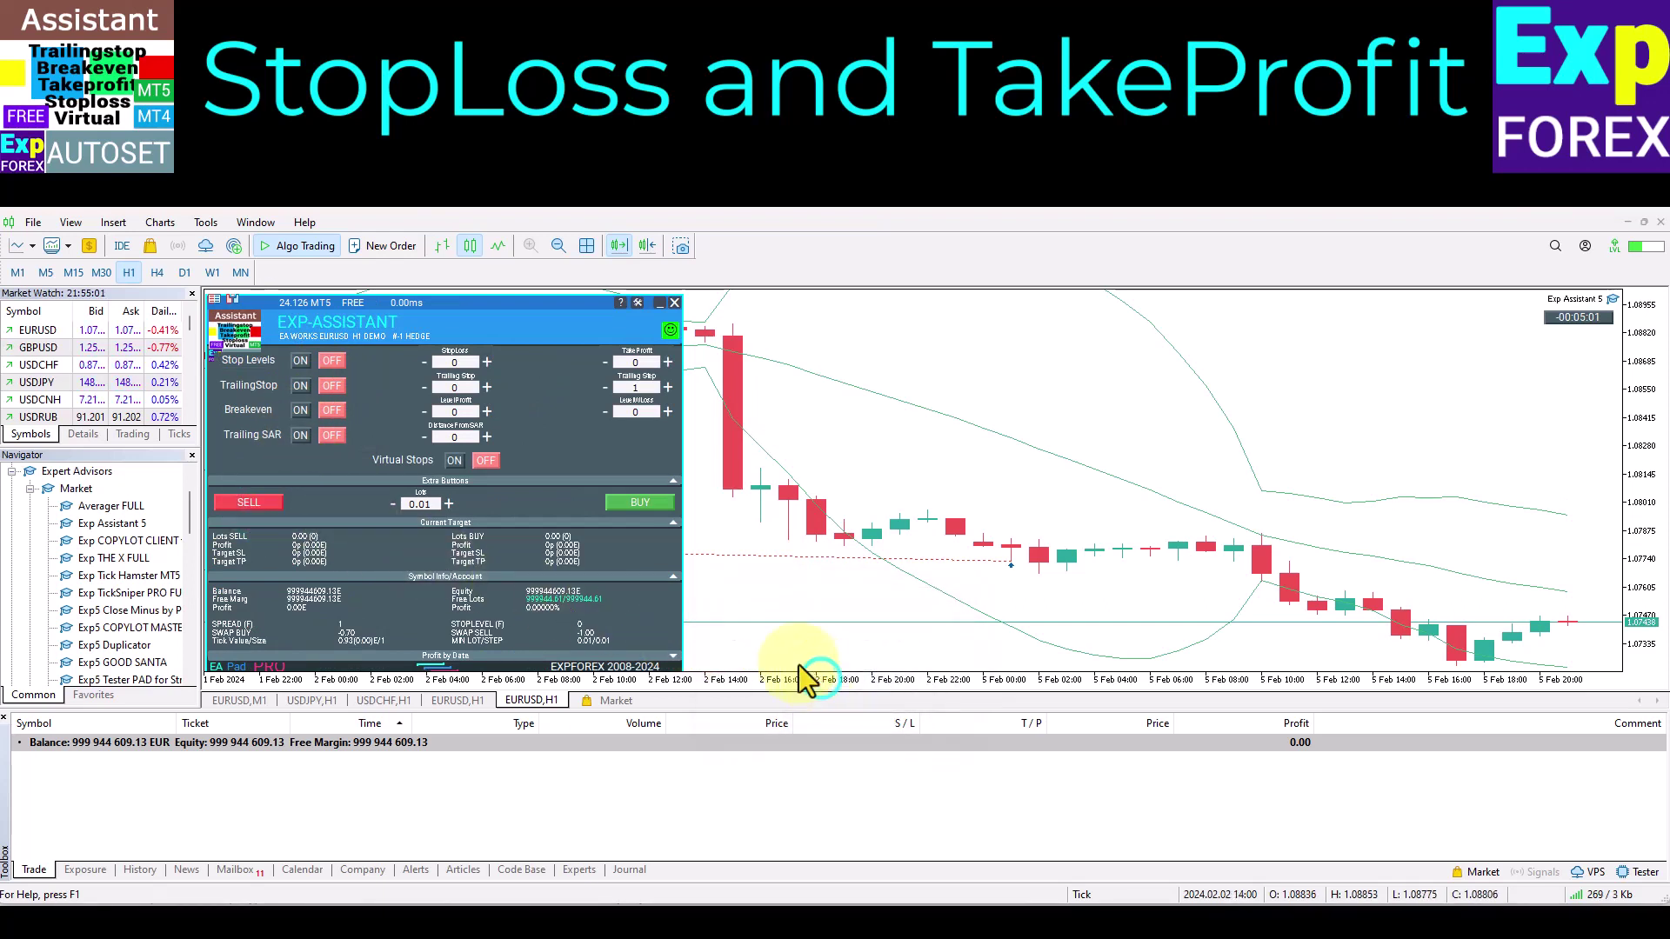
left_click(557, 506)
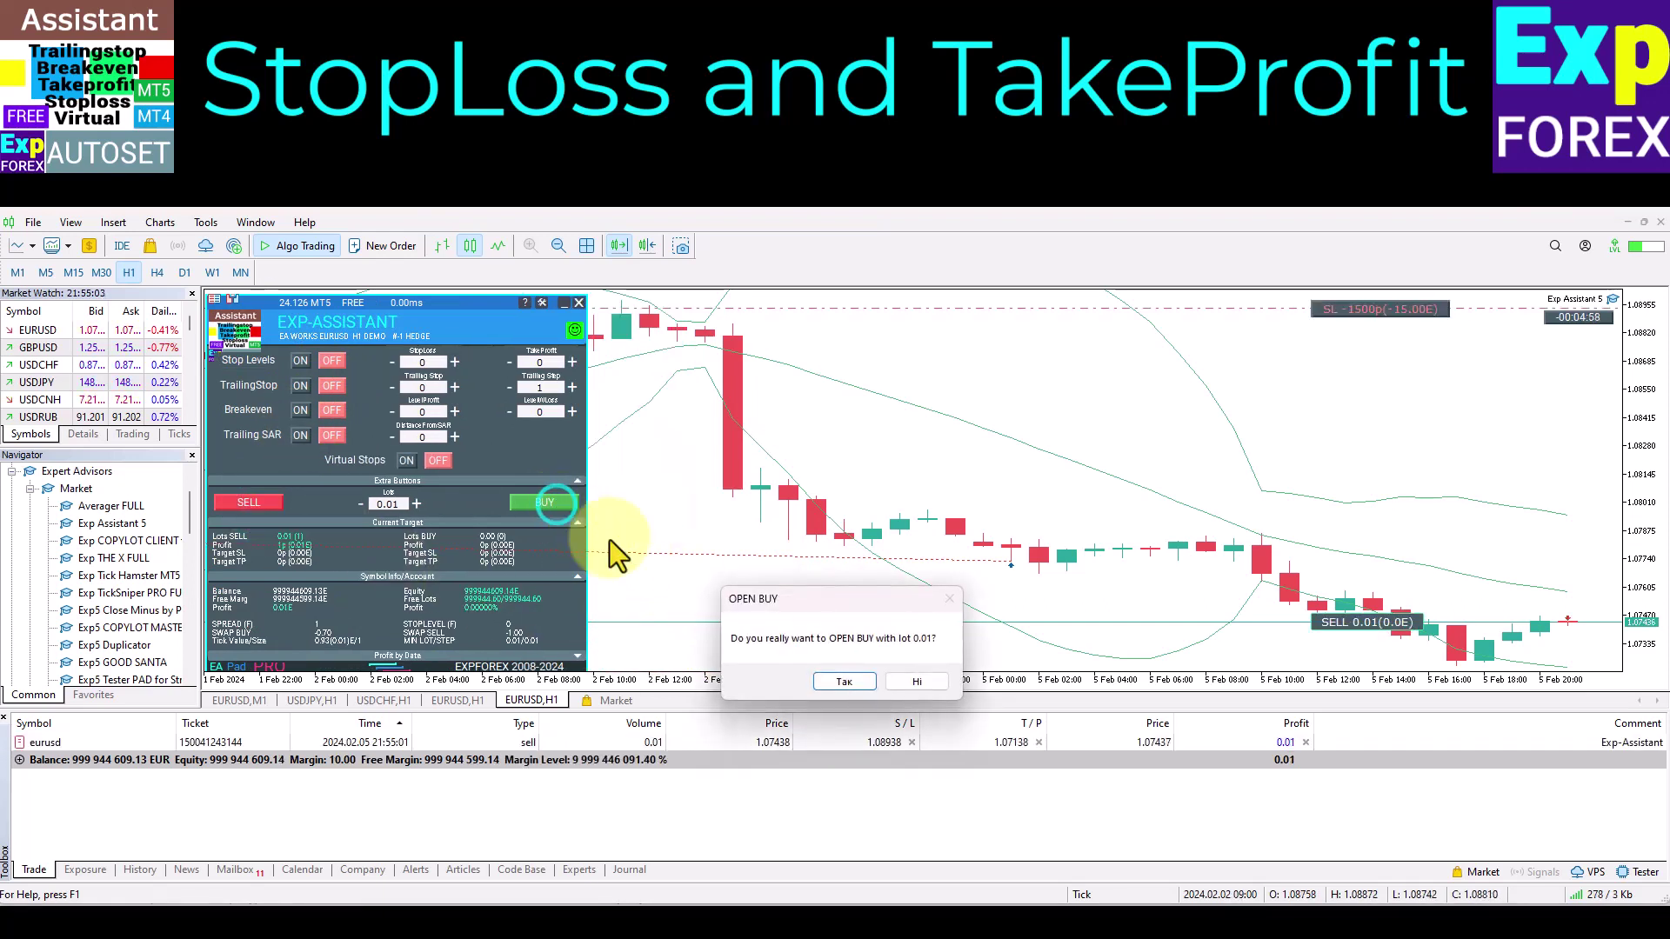
left_click(833, 676)
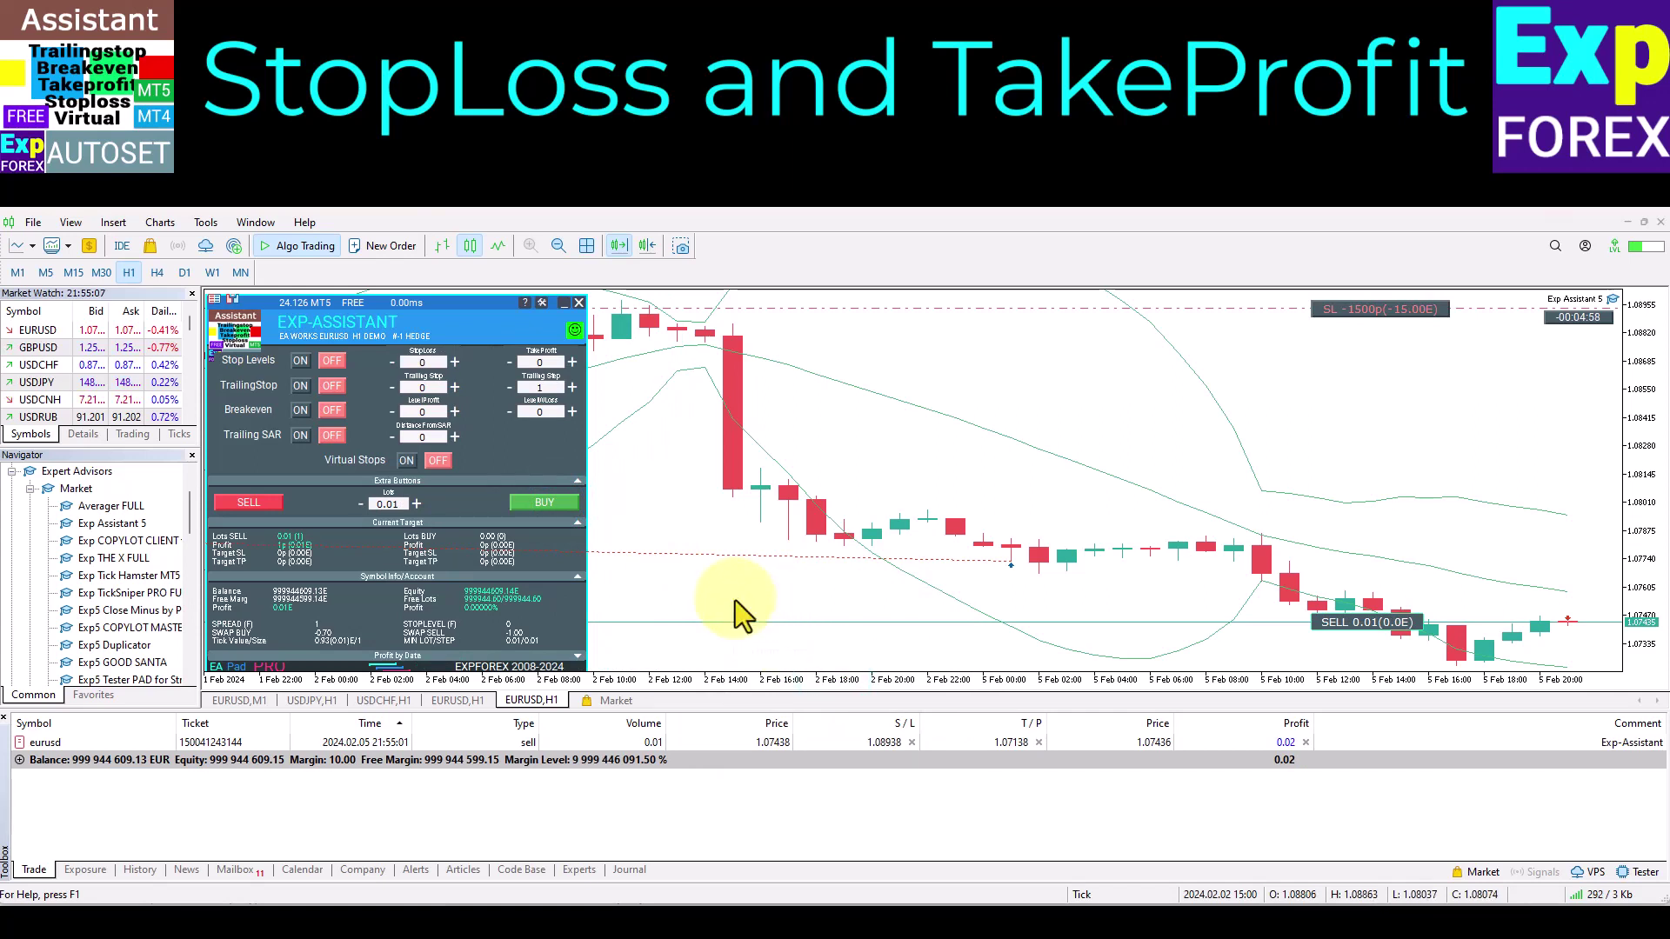
- Enable Stop Levels with SL 500 and TP 1000 points, trailing step 1, and TrailingStop on
left_click(300, 361)
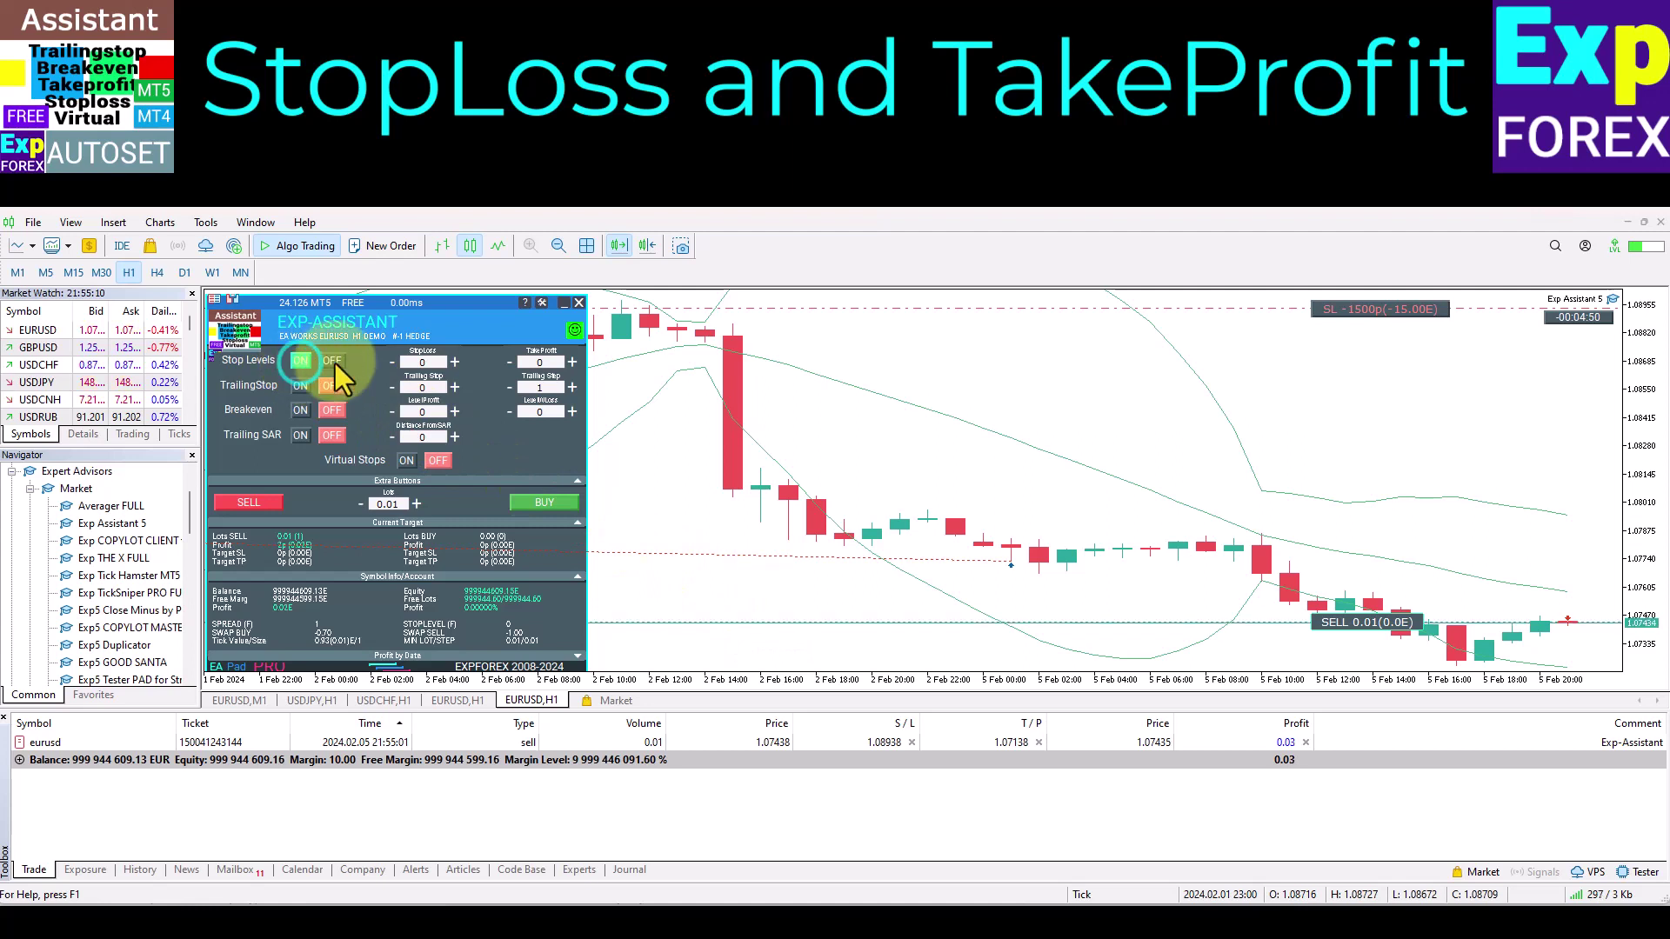
left_click(430, 360)
type("500")
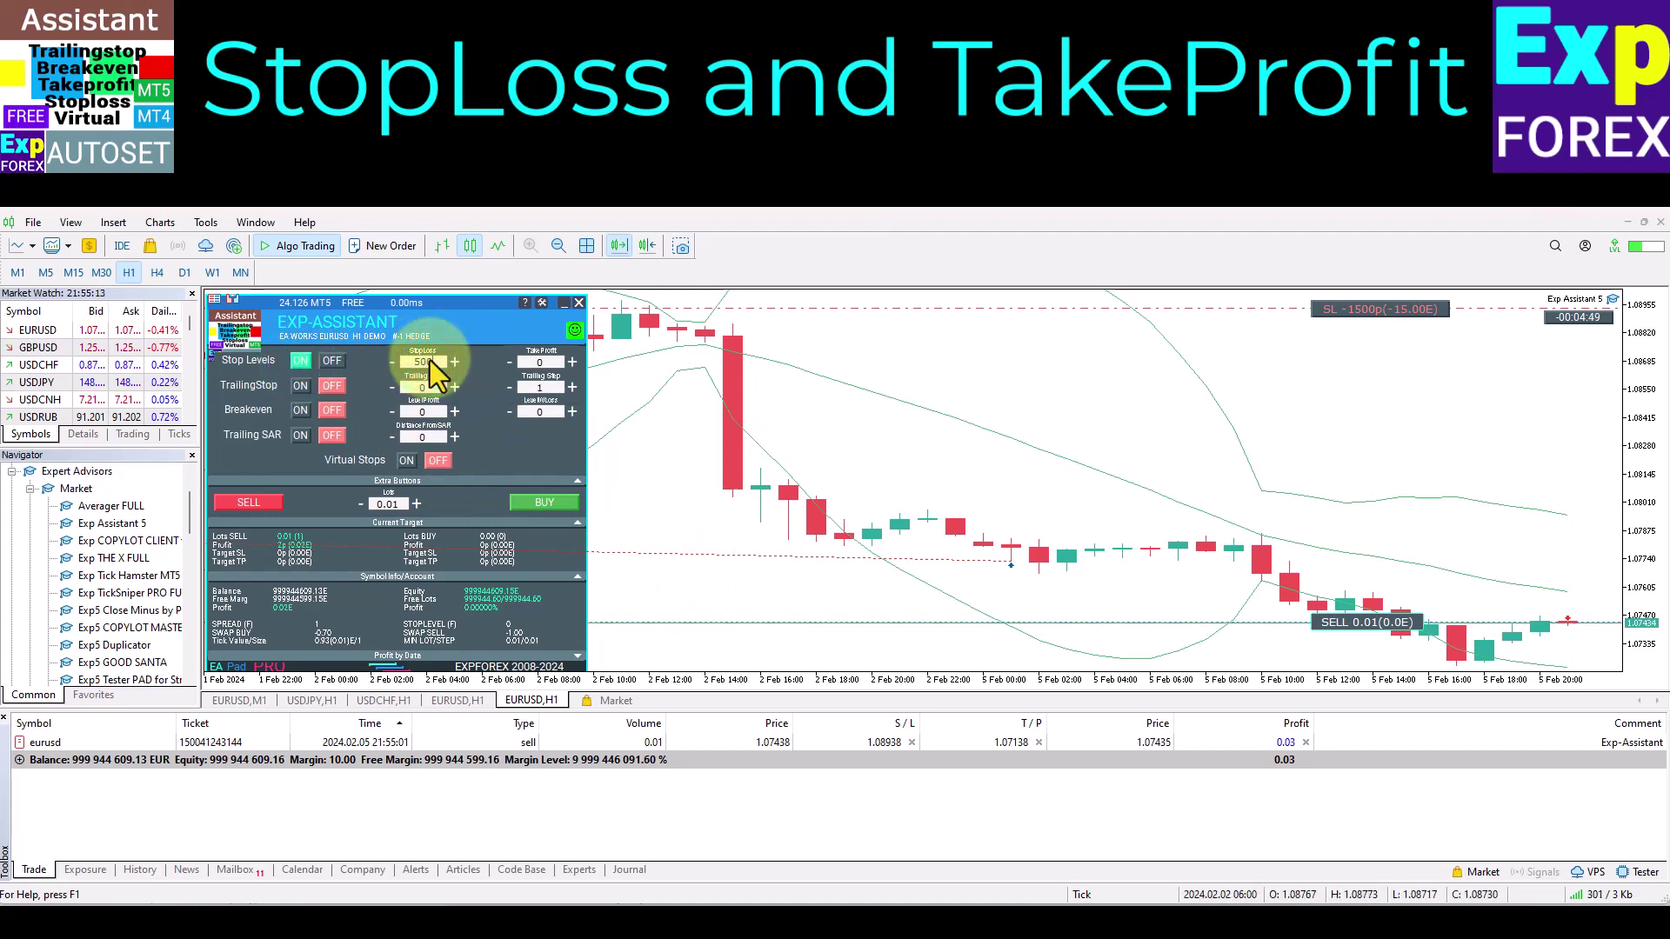
left_click(539, 362)
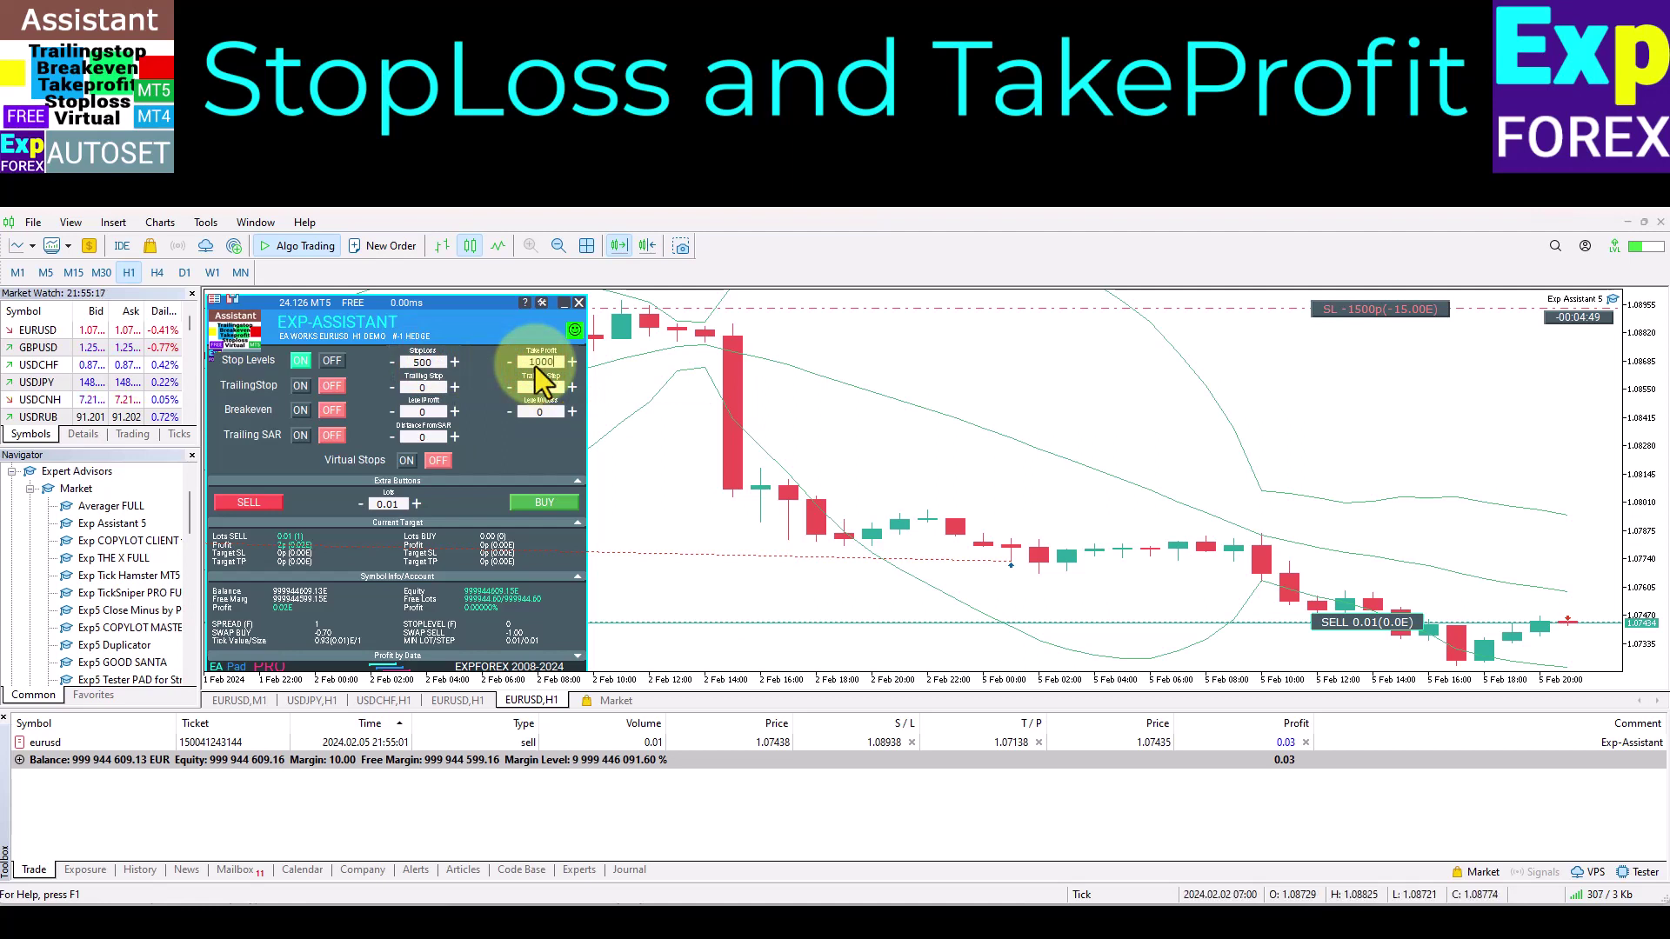
left_click(541, 386)
type("1")
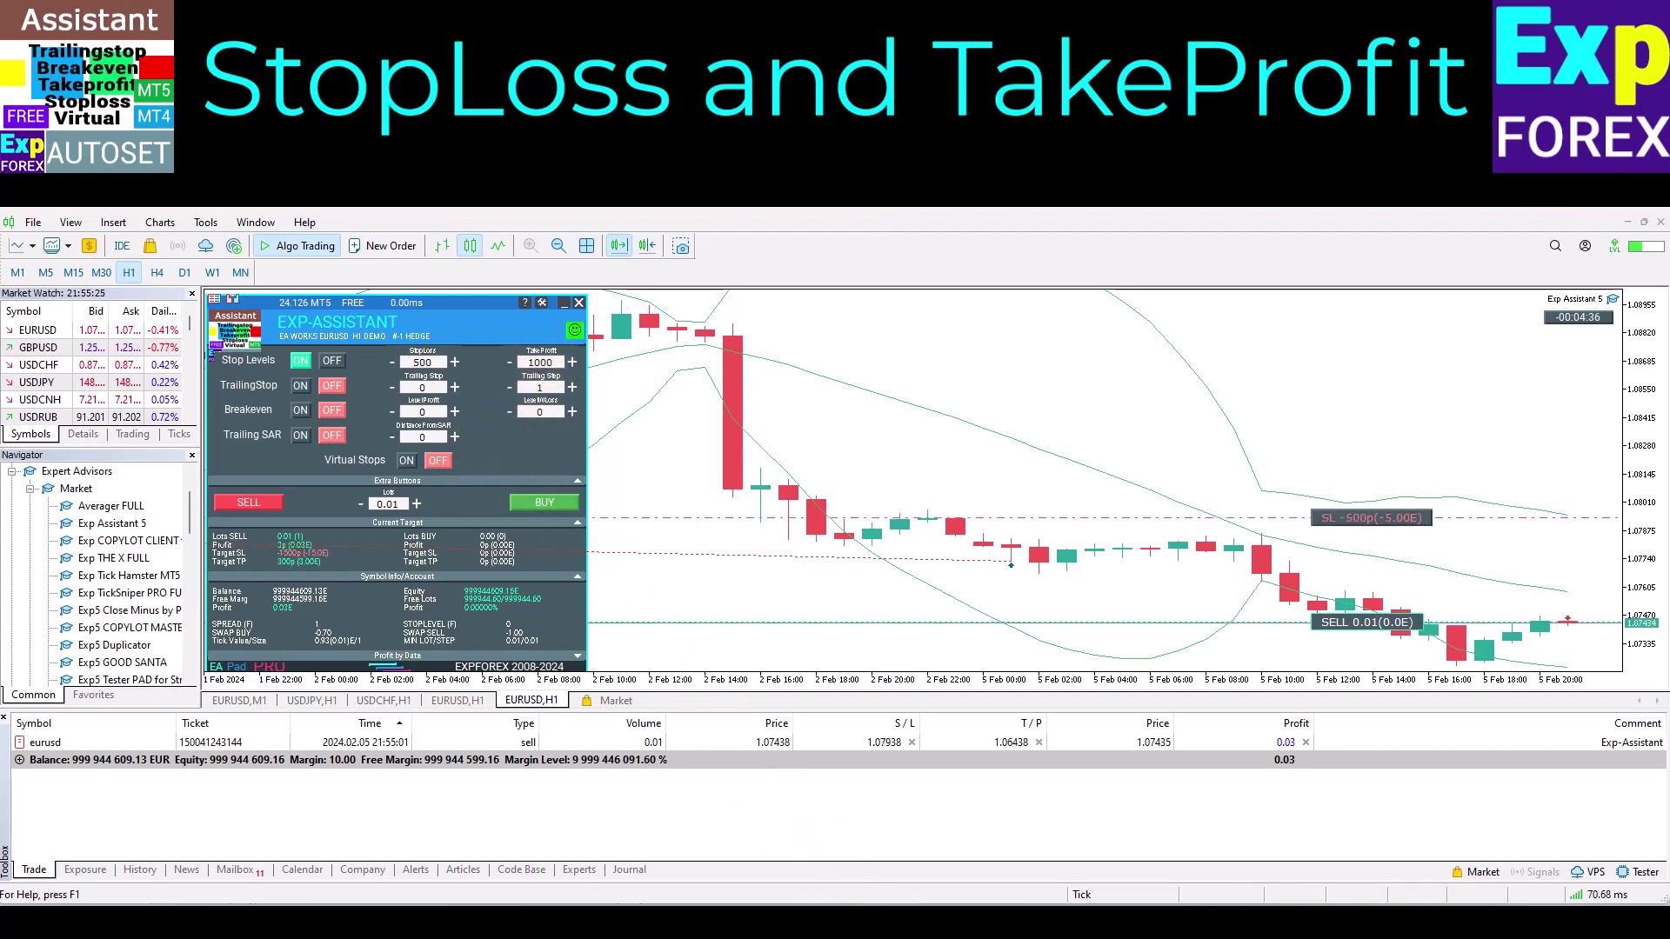
left_click(301, 386)
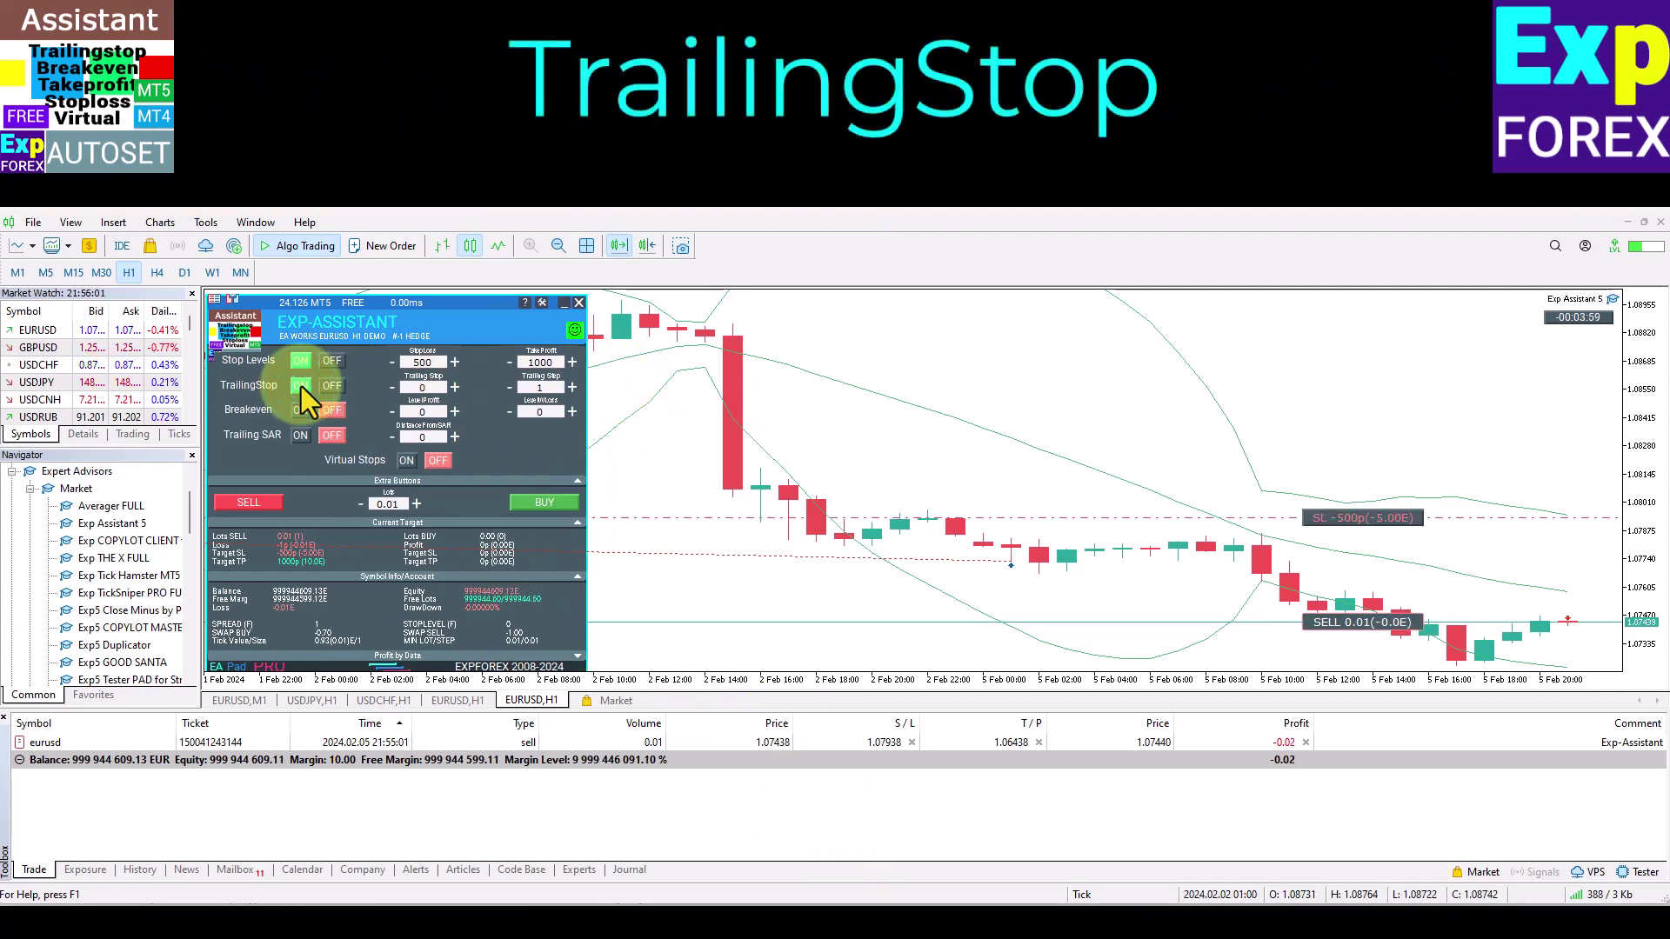
- Open another 0.01-lot buy, sort positions by S/L, and switch the EA to Virtual Stops
left_click(556, 510)
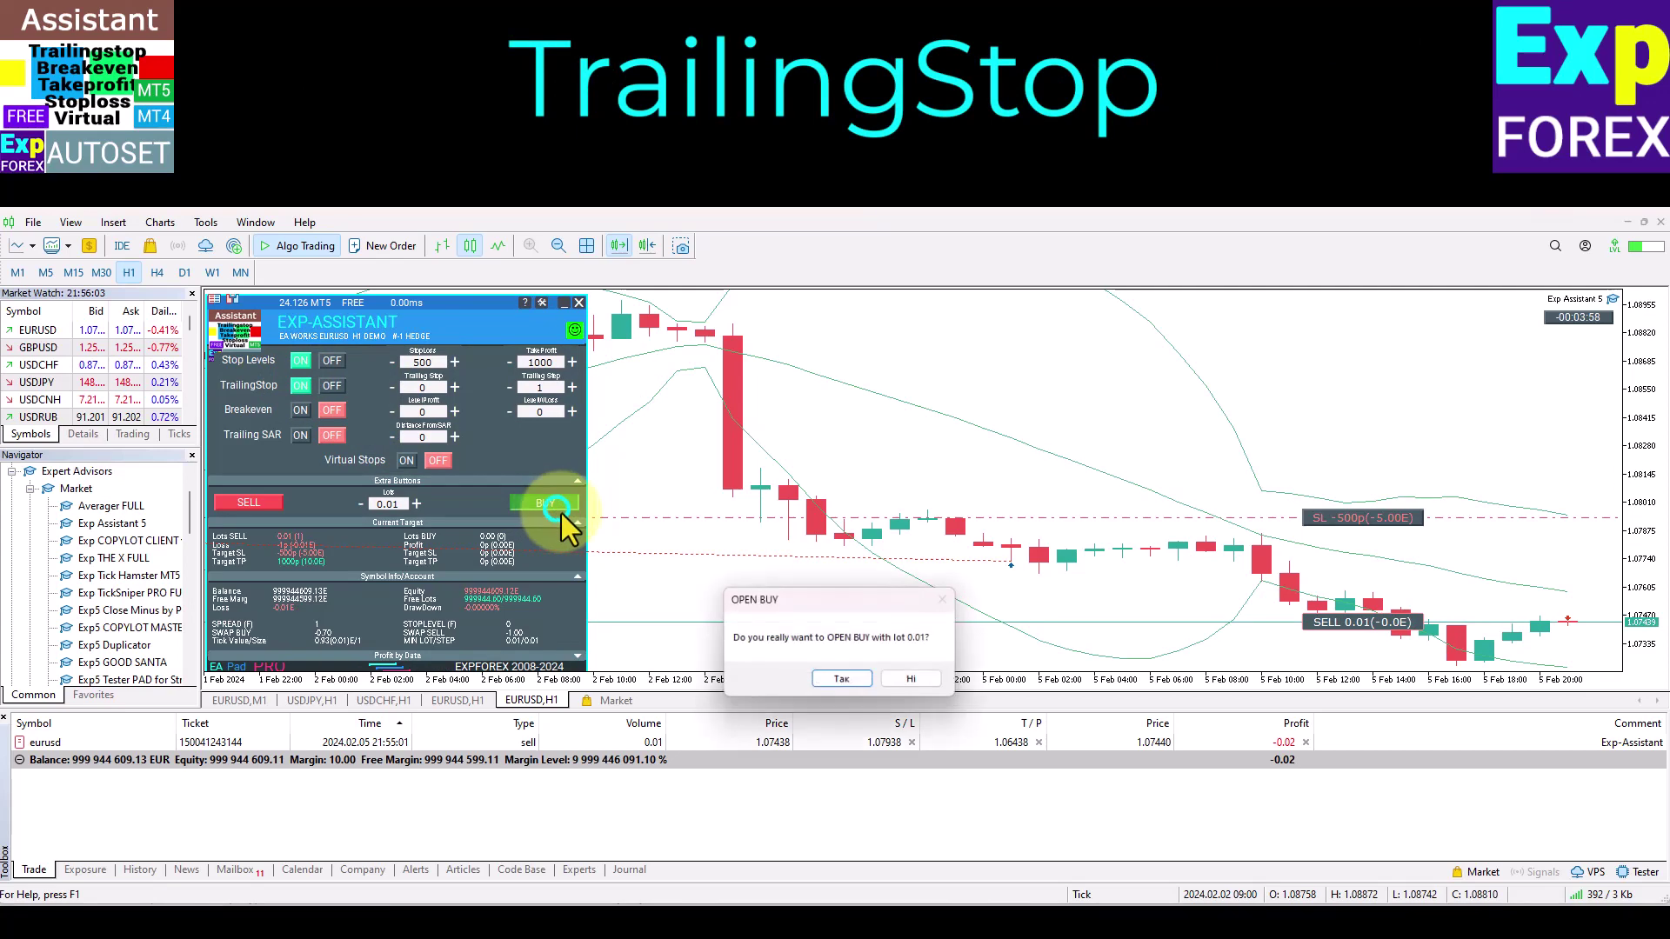
left_click(827, 678)
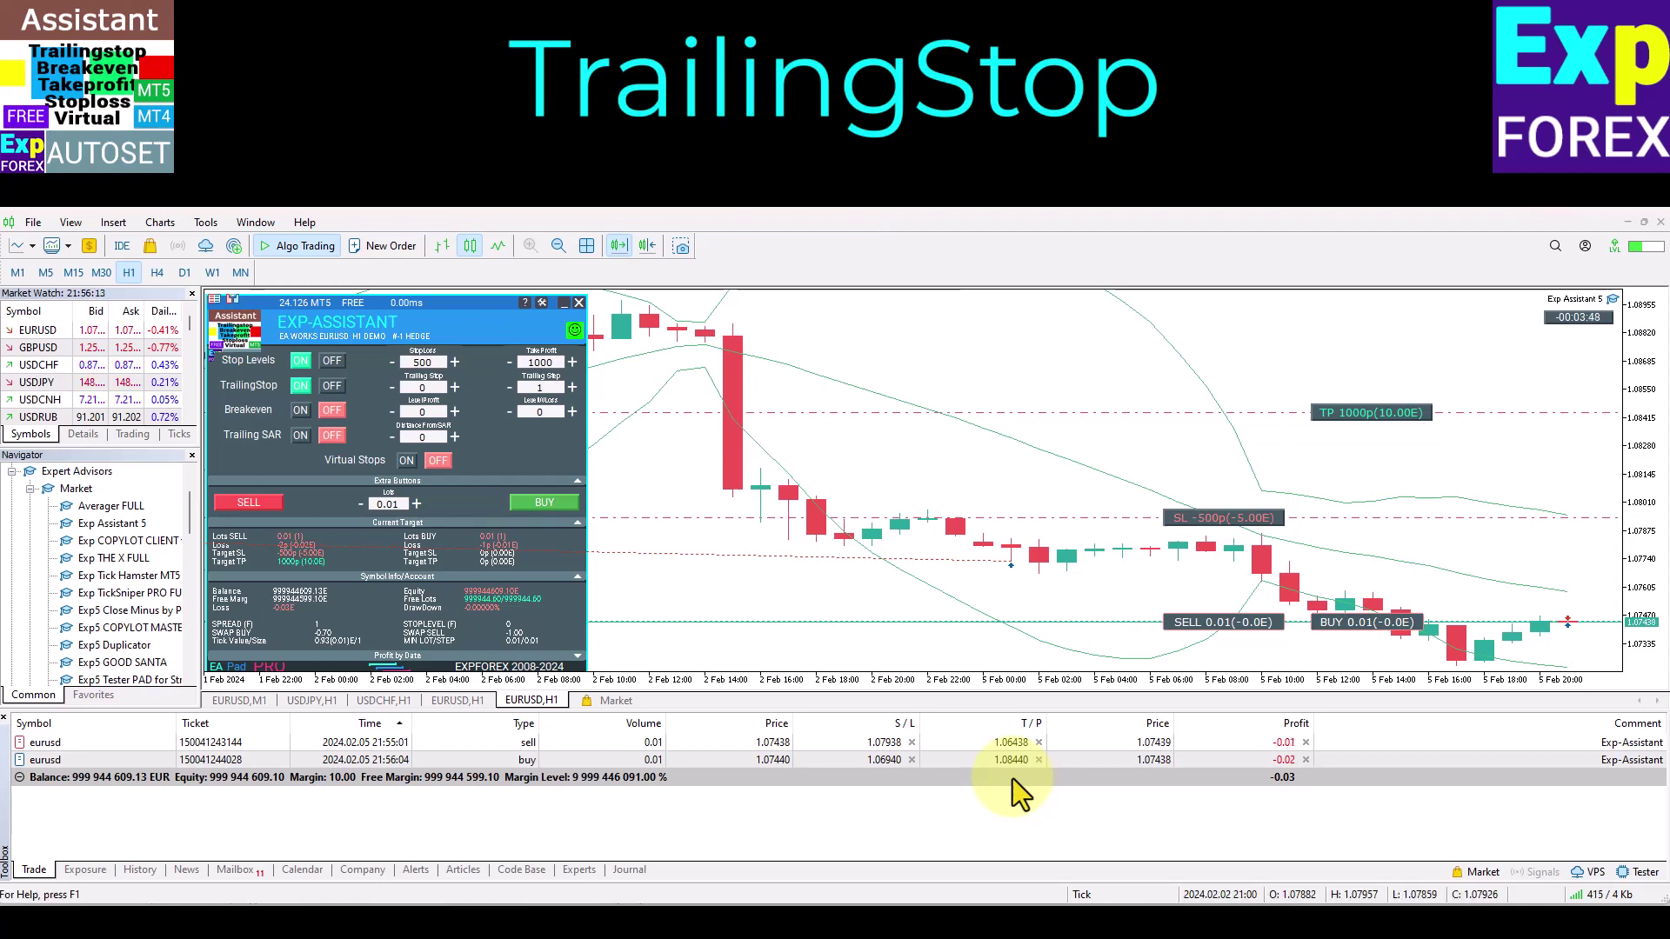
left_click(866, 732)
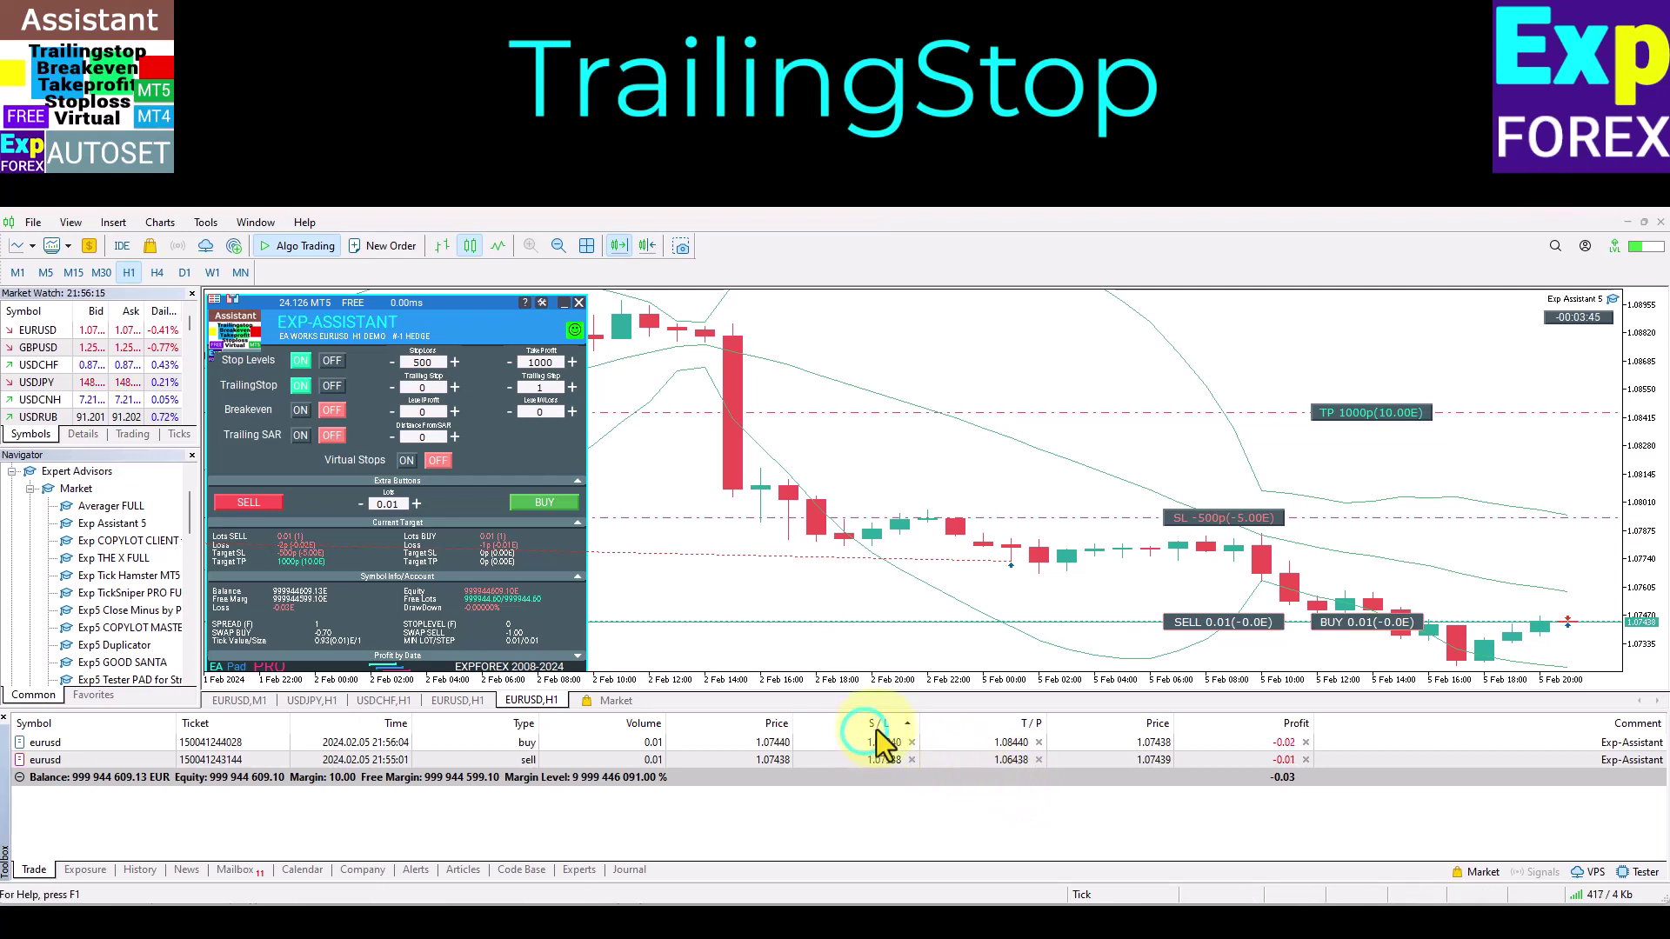
left_click(872, 731)
left_click(874, 746)
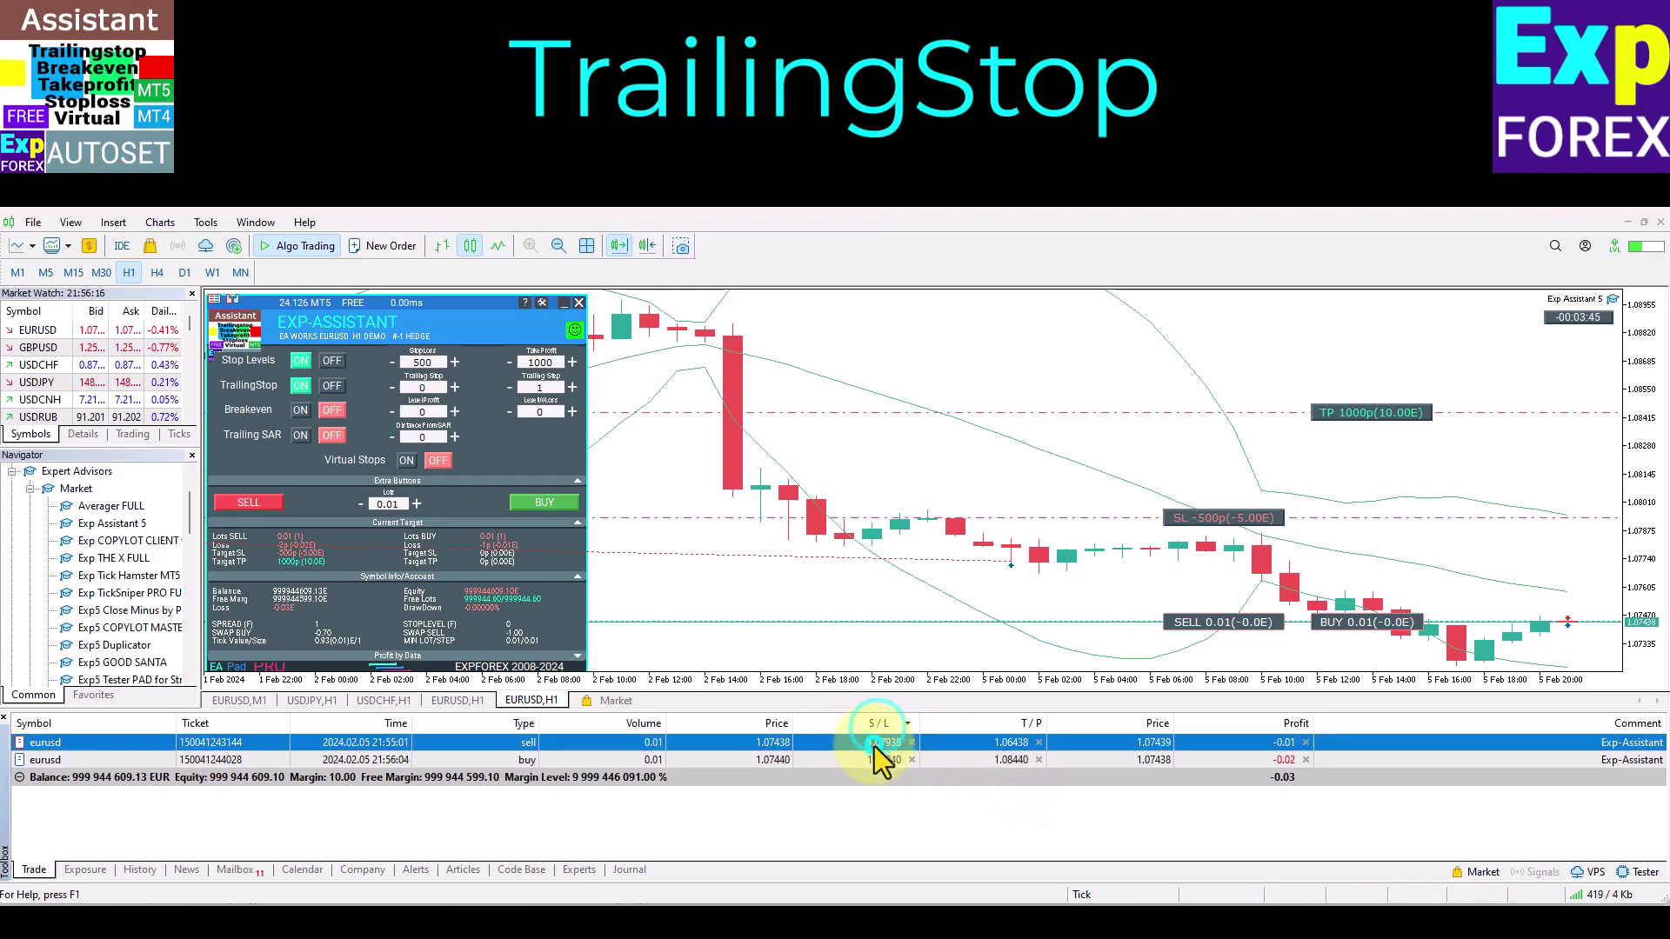
left_click(406, 462)
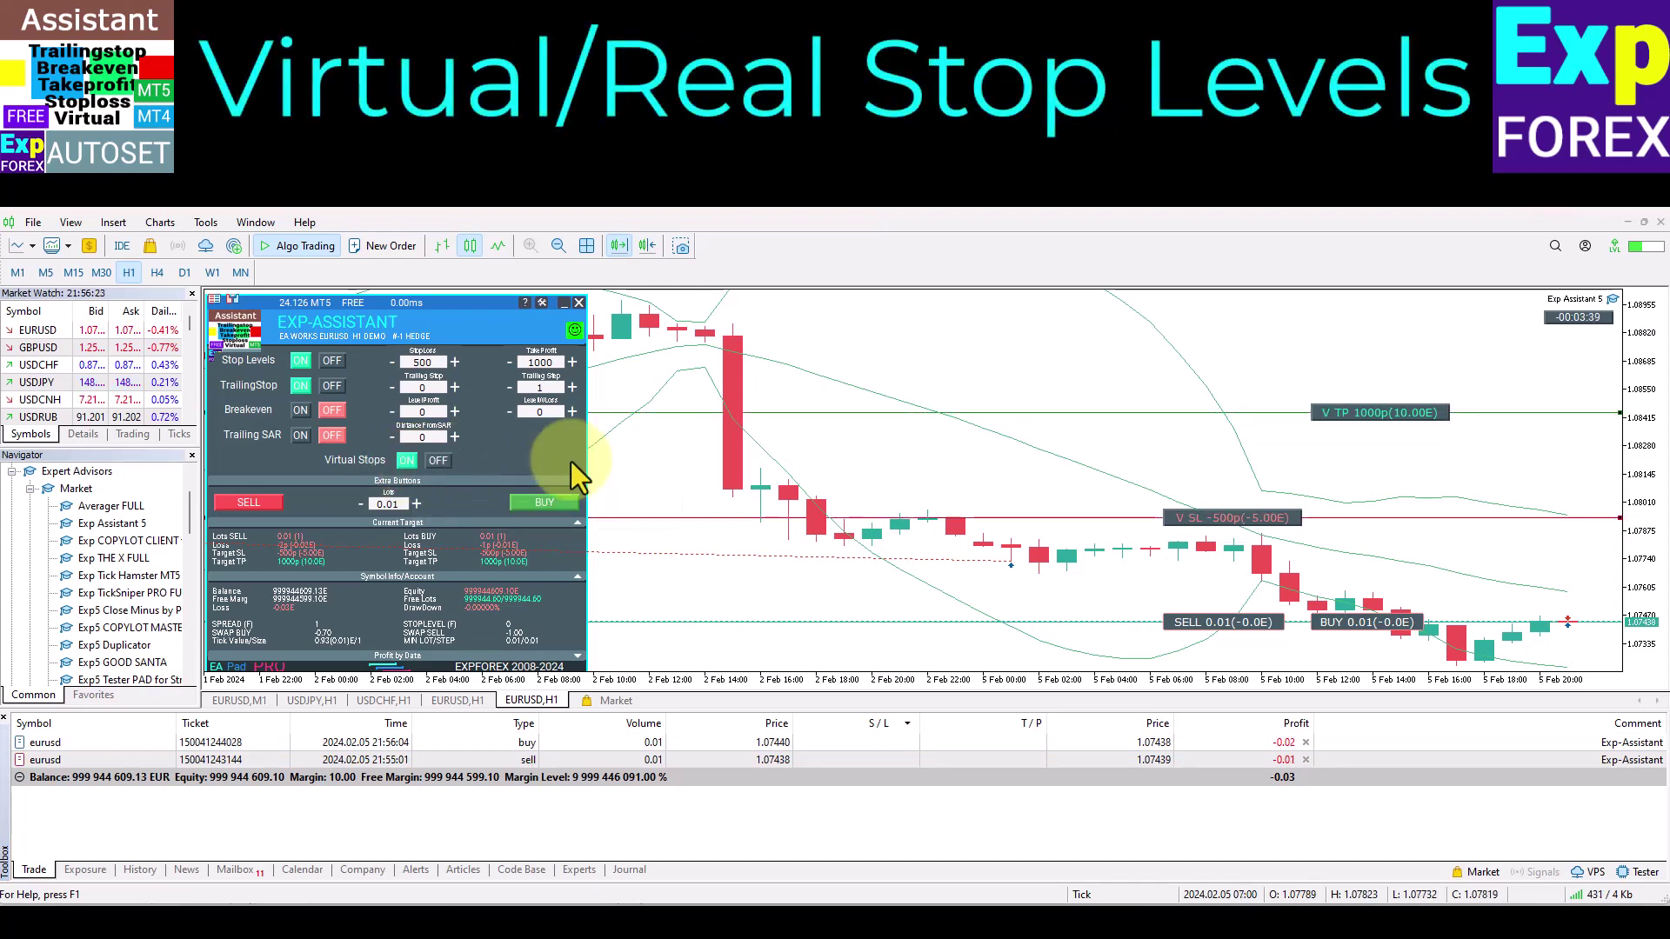
- Rescale the price axis to fit all levels and turn Virtual Stops off
left_click_drag(1652, 448, 1655, 585)
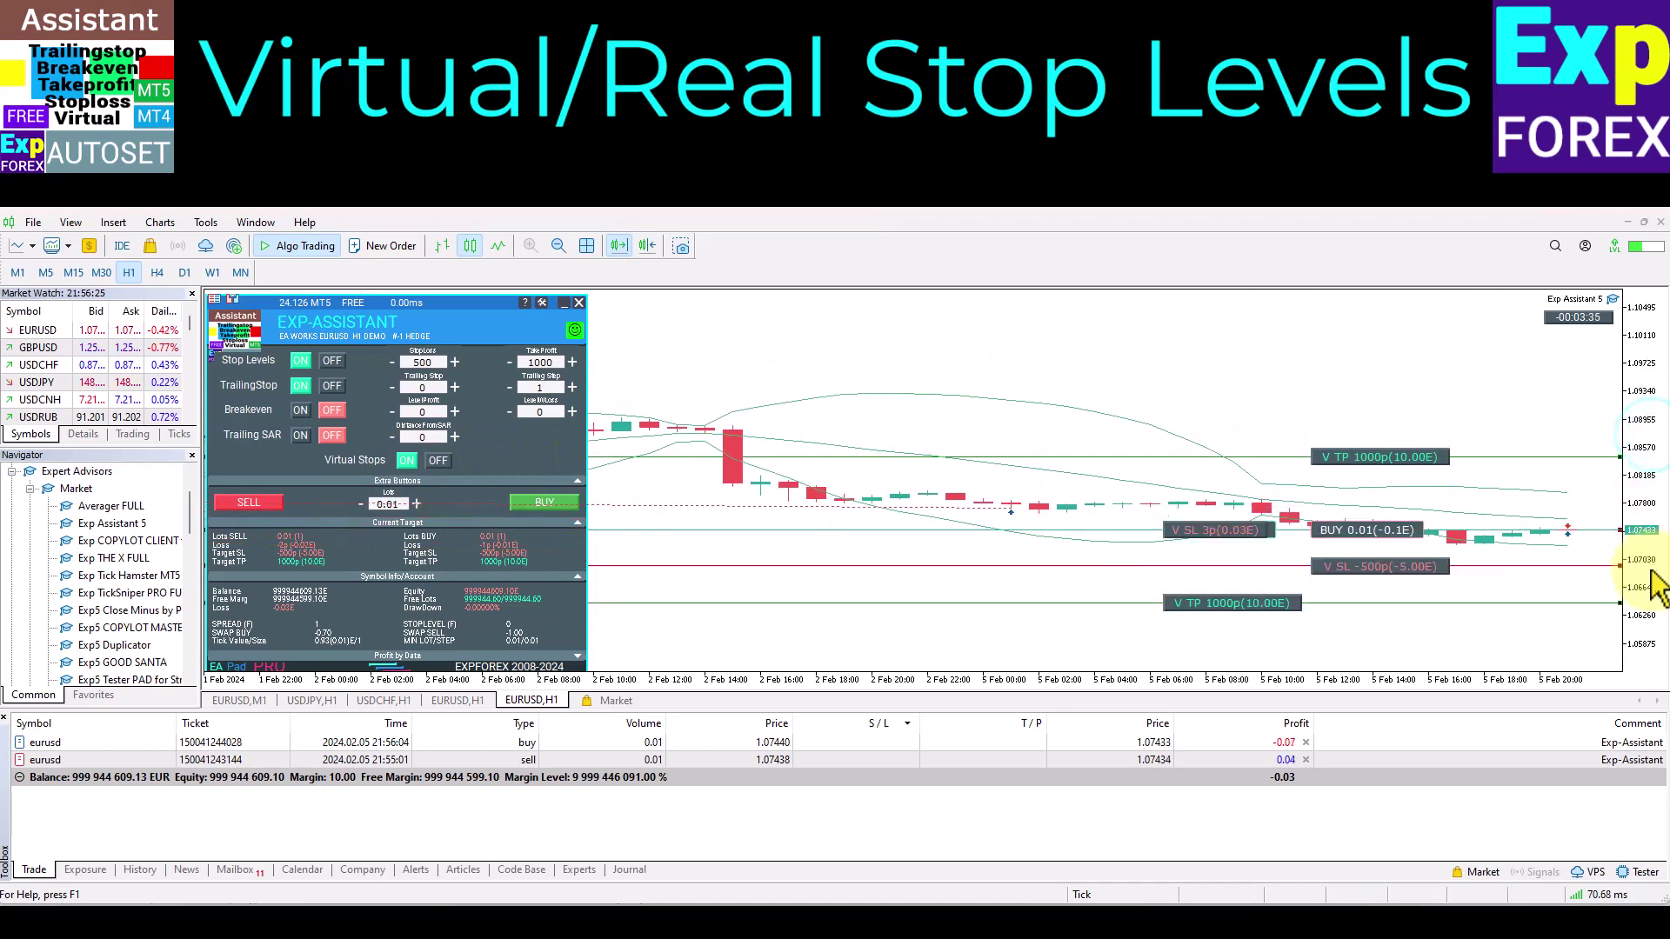
left_click(446, 462)
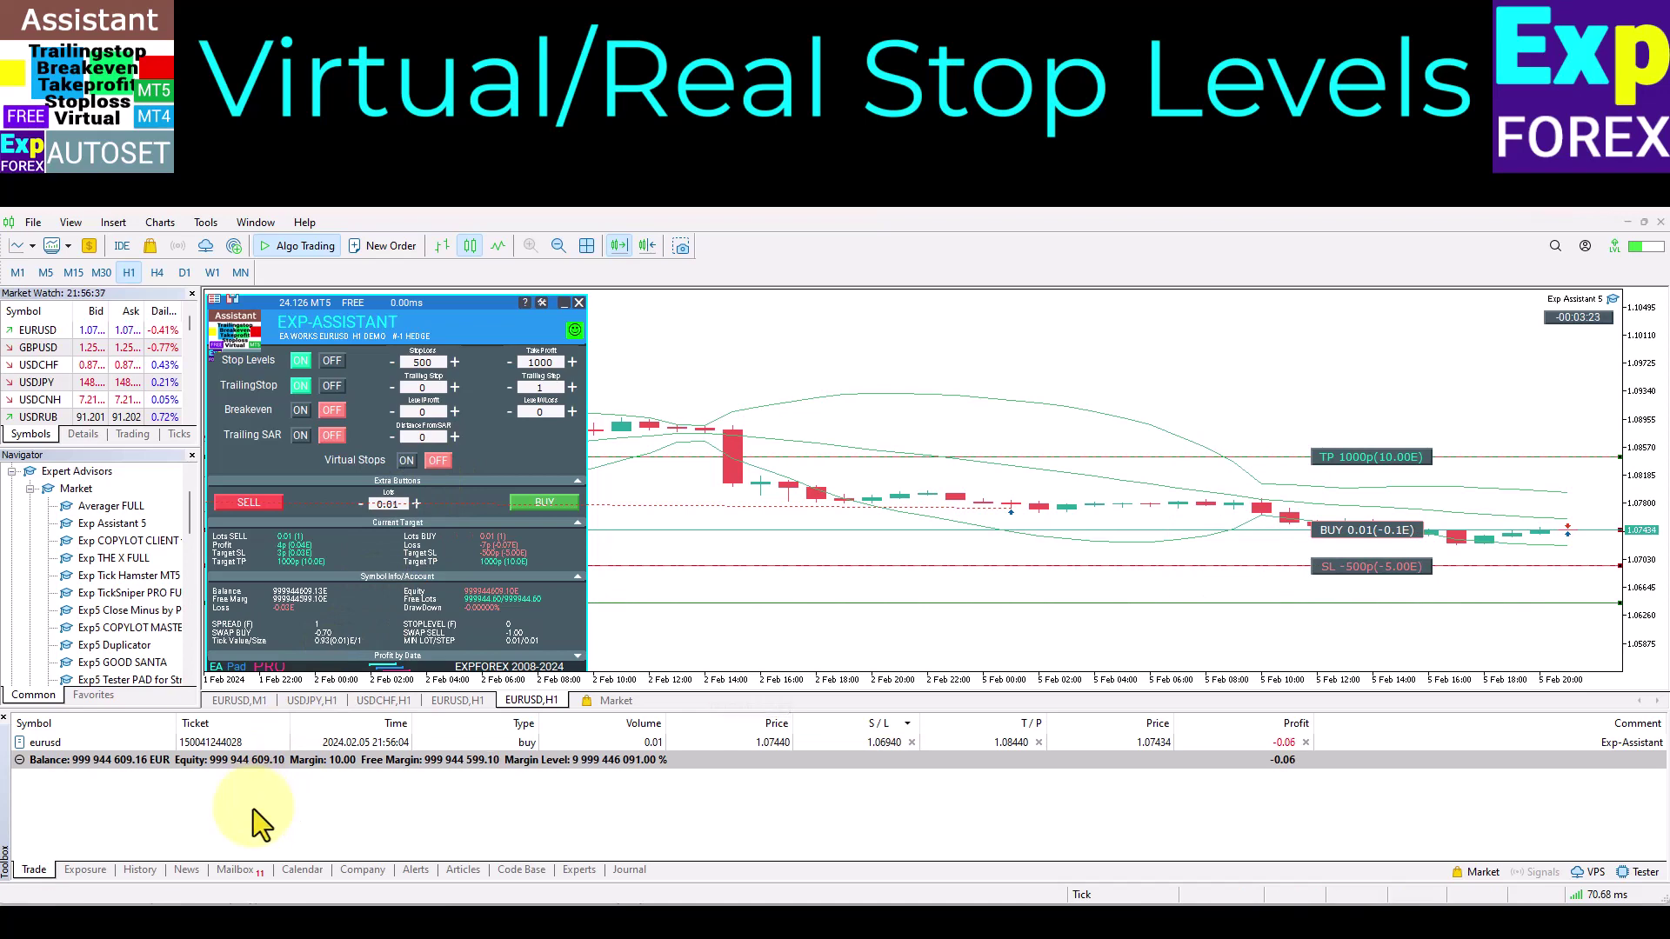
- Check the closed sell in History and the Experts log's Modify ToREAL entries, then return to Trade
left_click(139, 870)
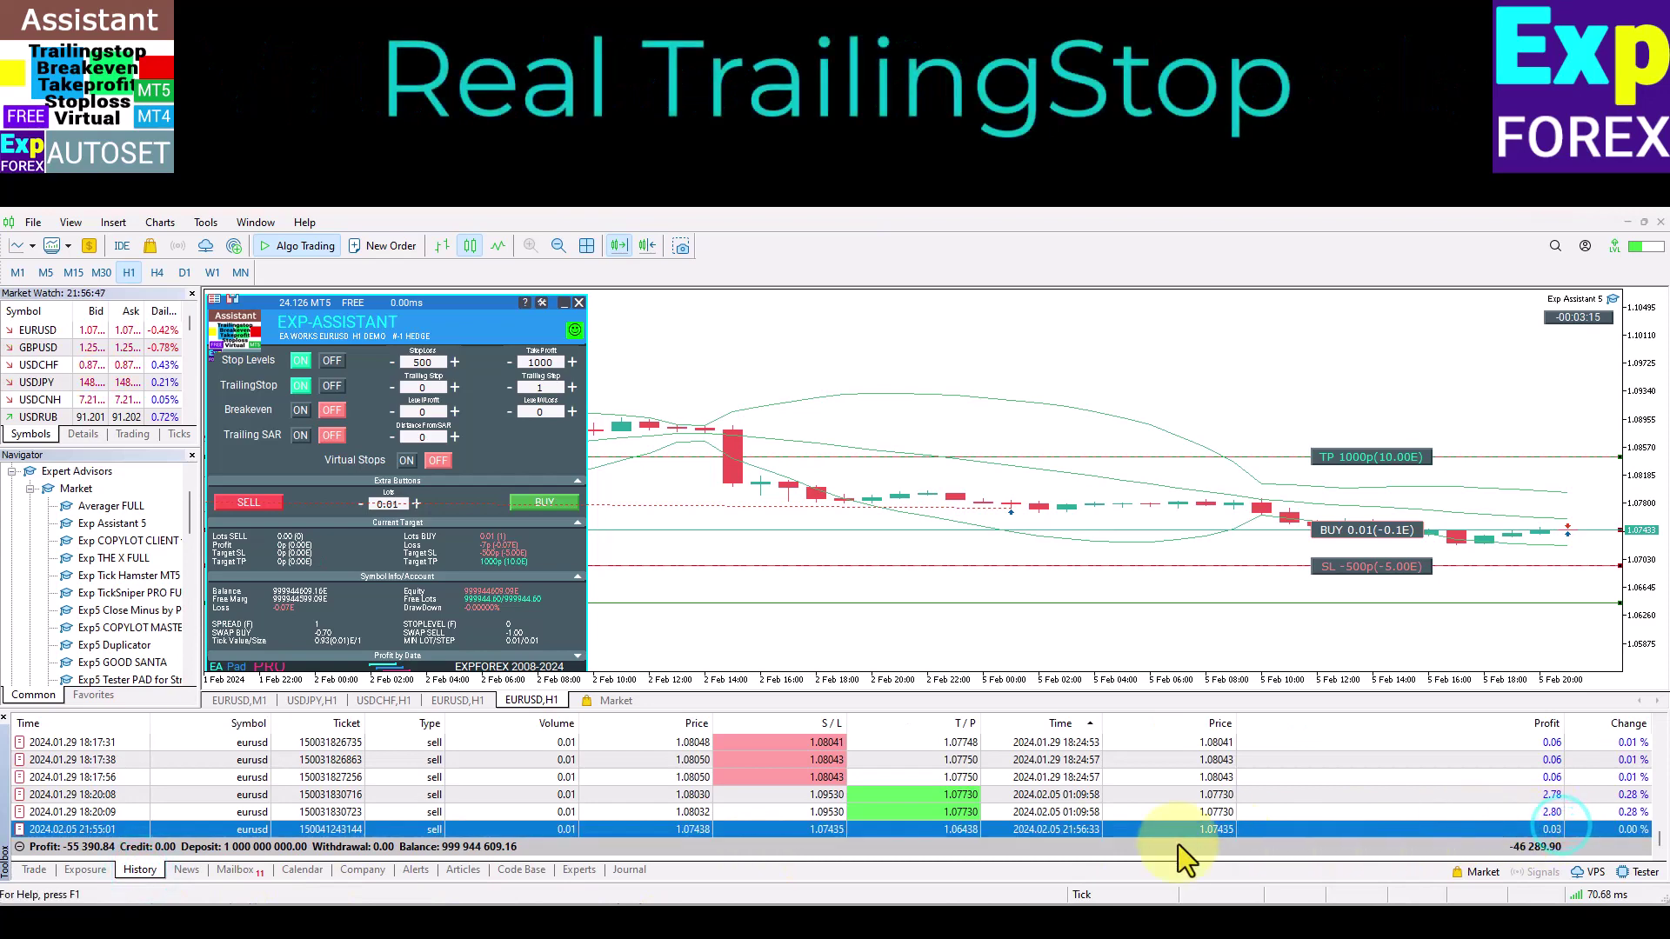
left_click(589, 870)
scroll(639, 800, "up", 10)
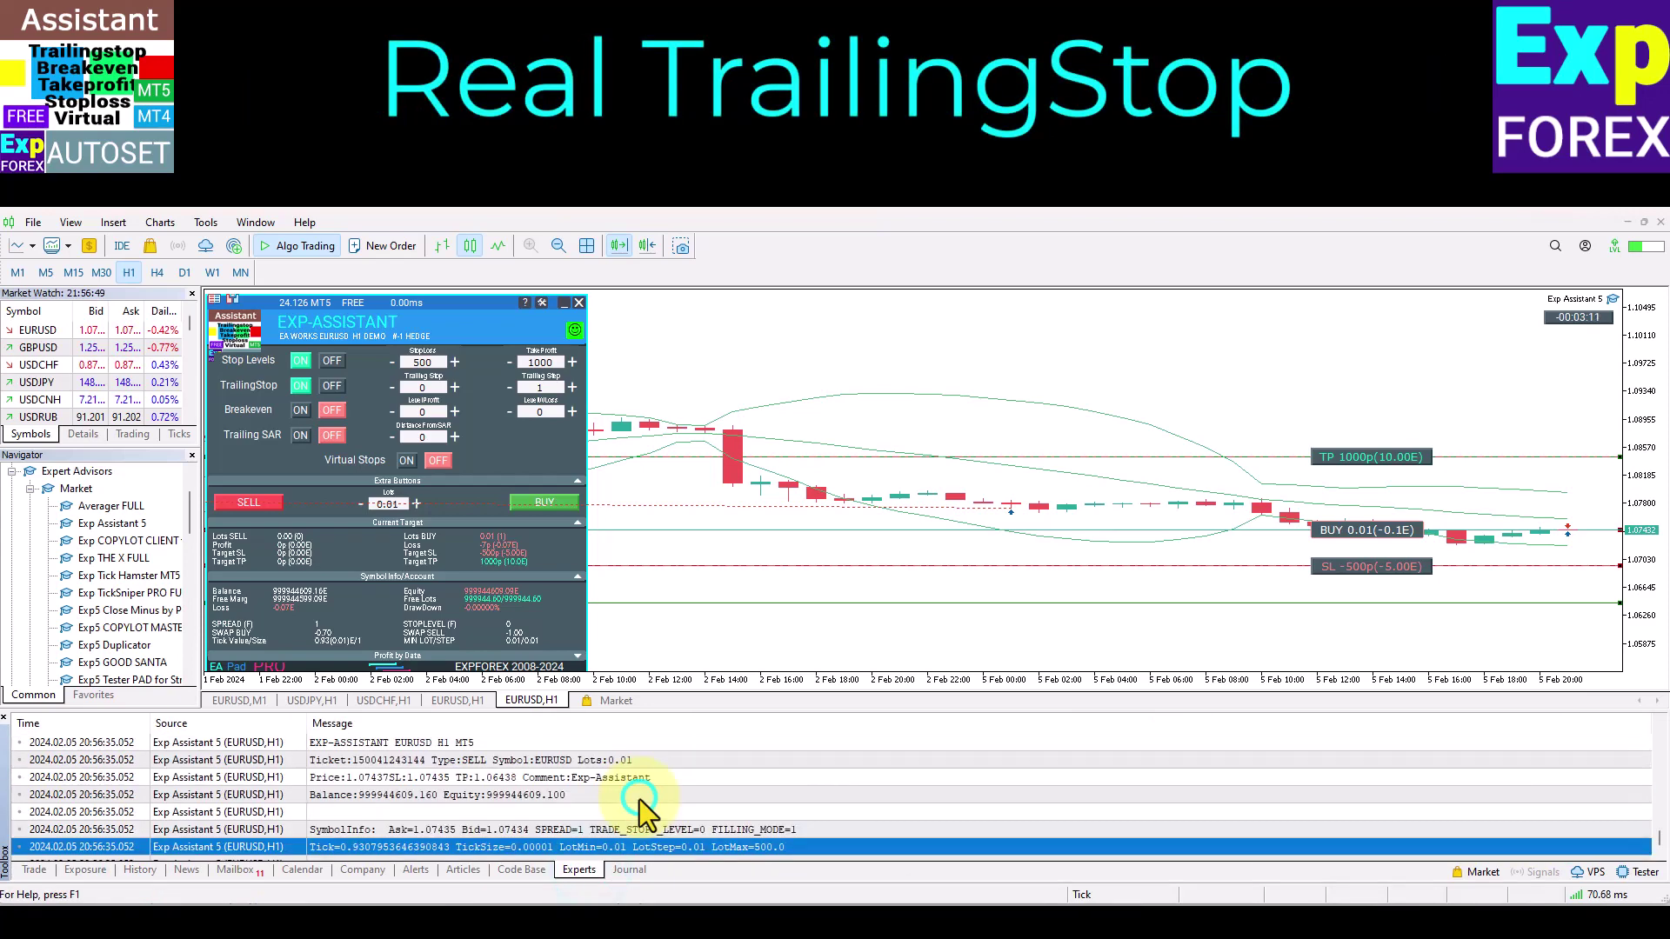
scroll(639, 800, "up", 10)
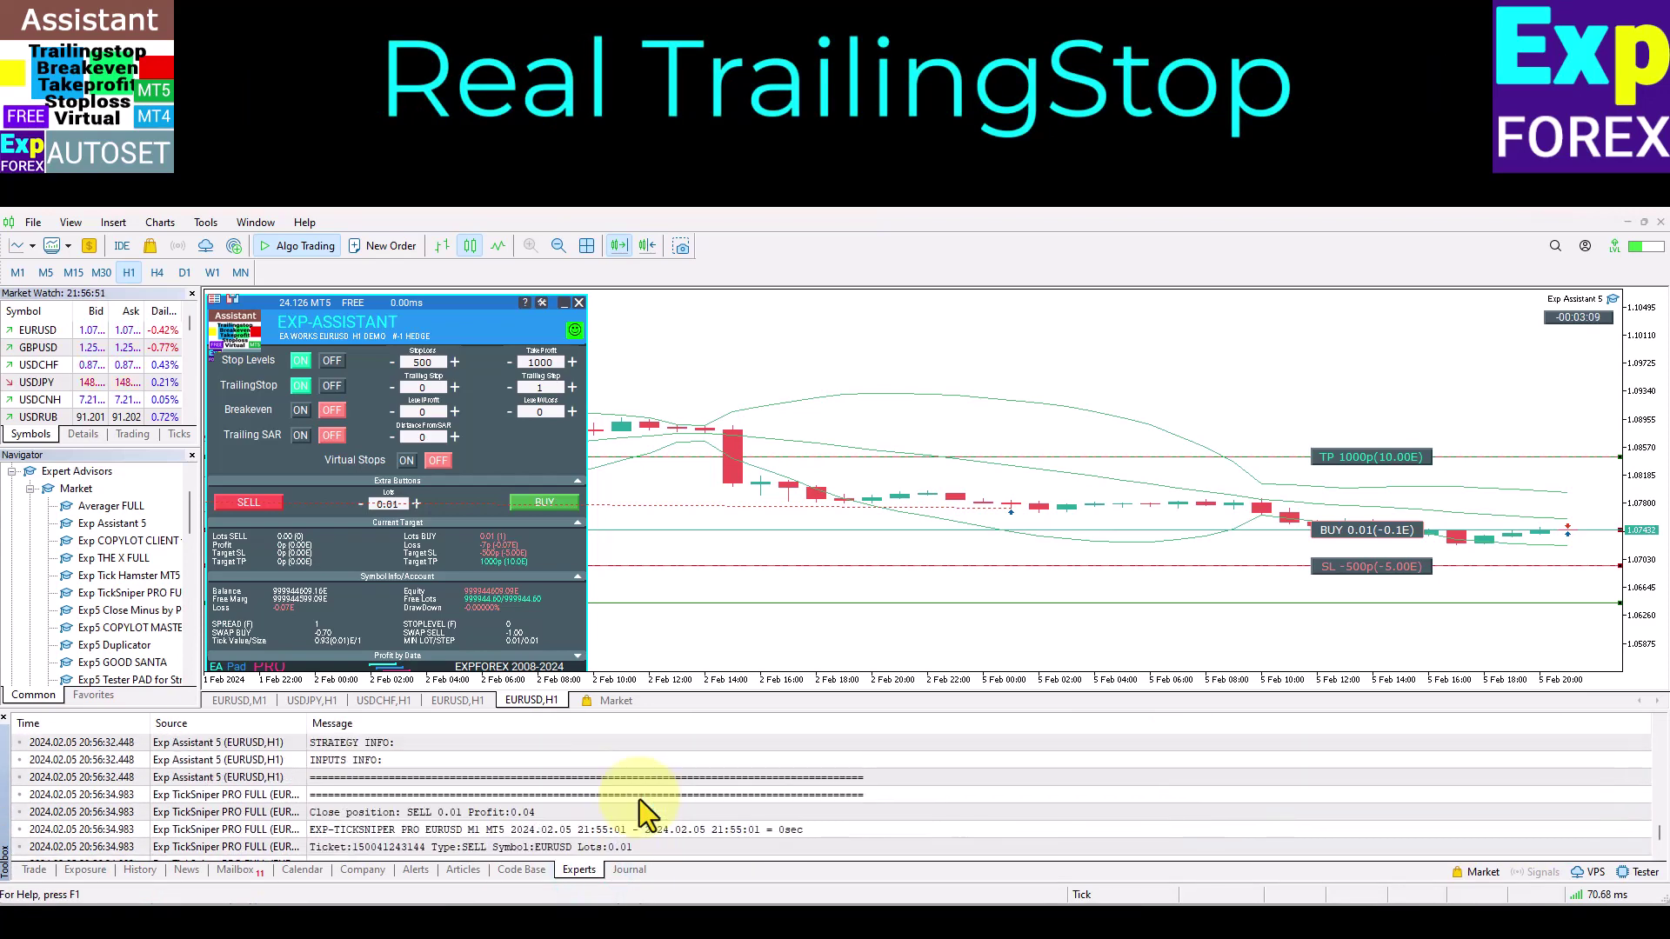
scroll(639, 800, "up", 10)
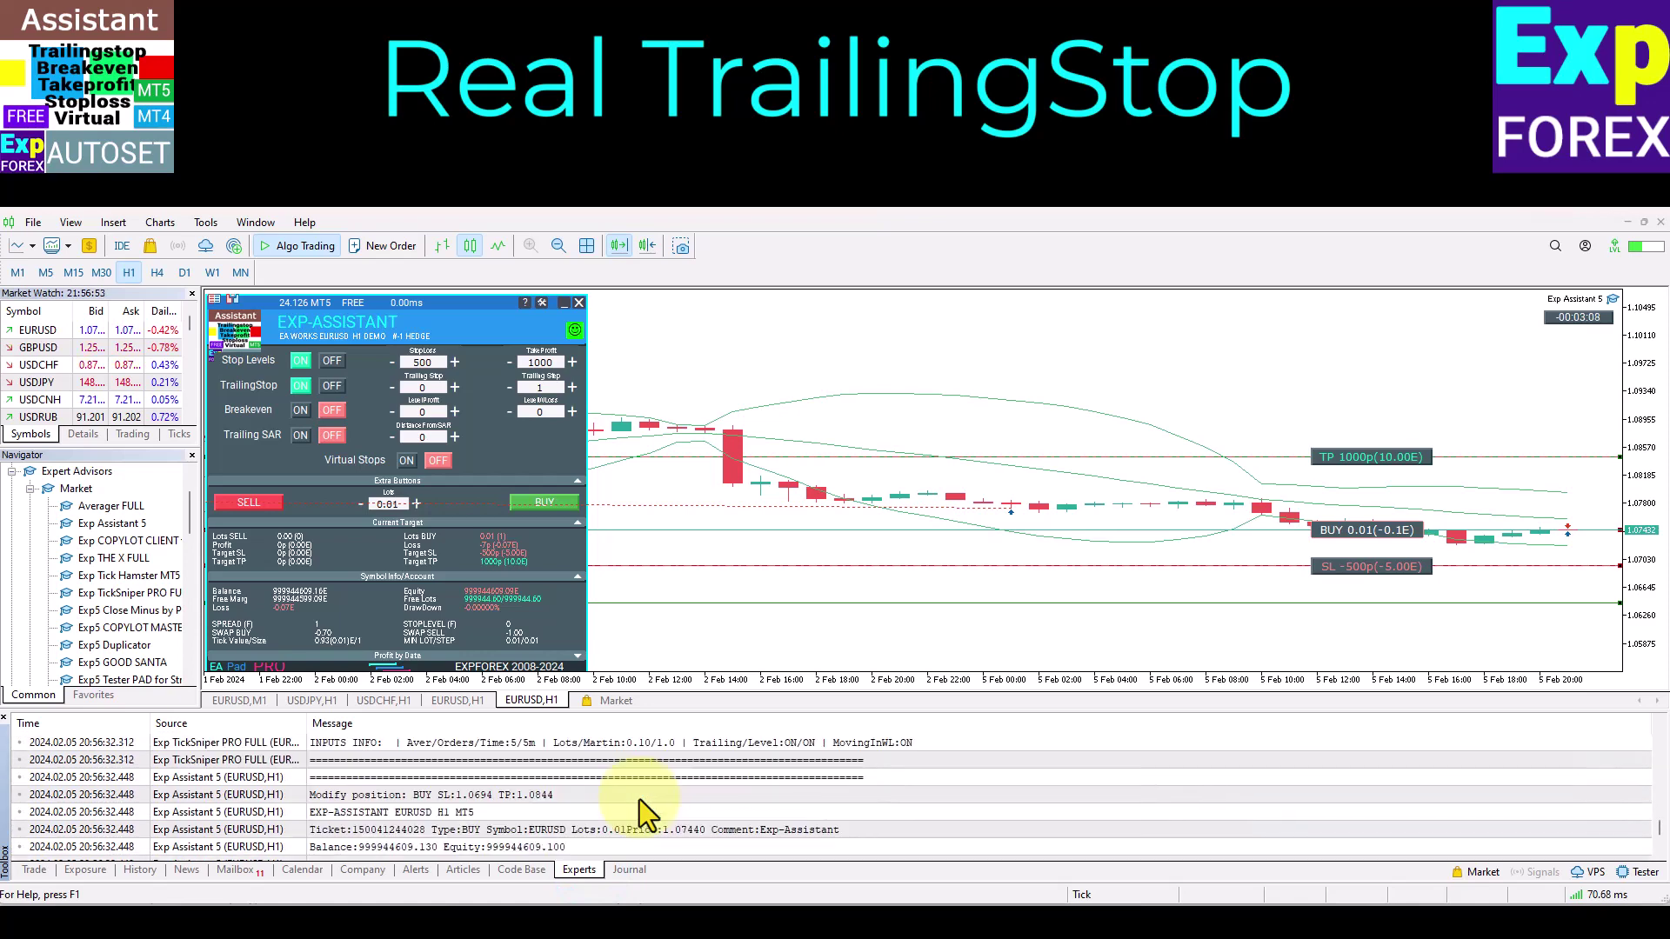
scroll(639, 800, "up", 10)
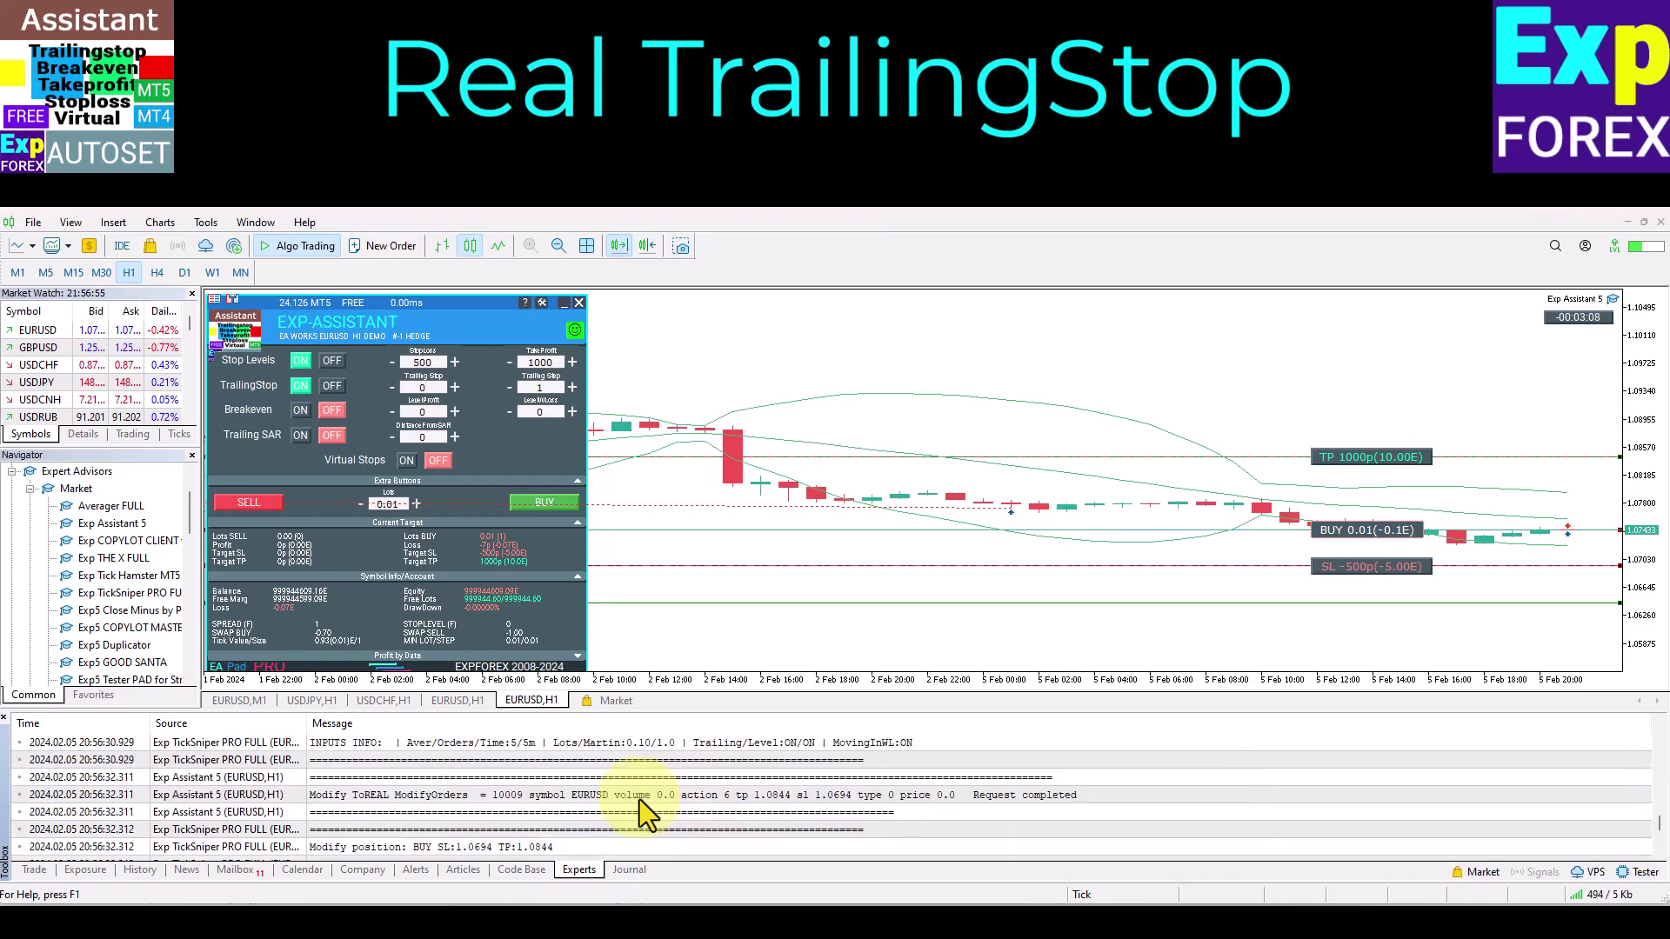
scroll(566, 812, "down", 1)
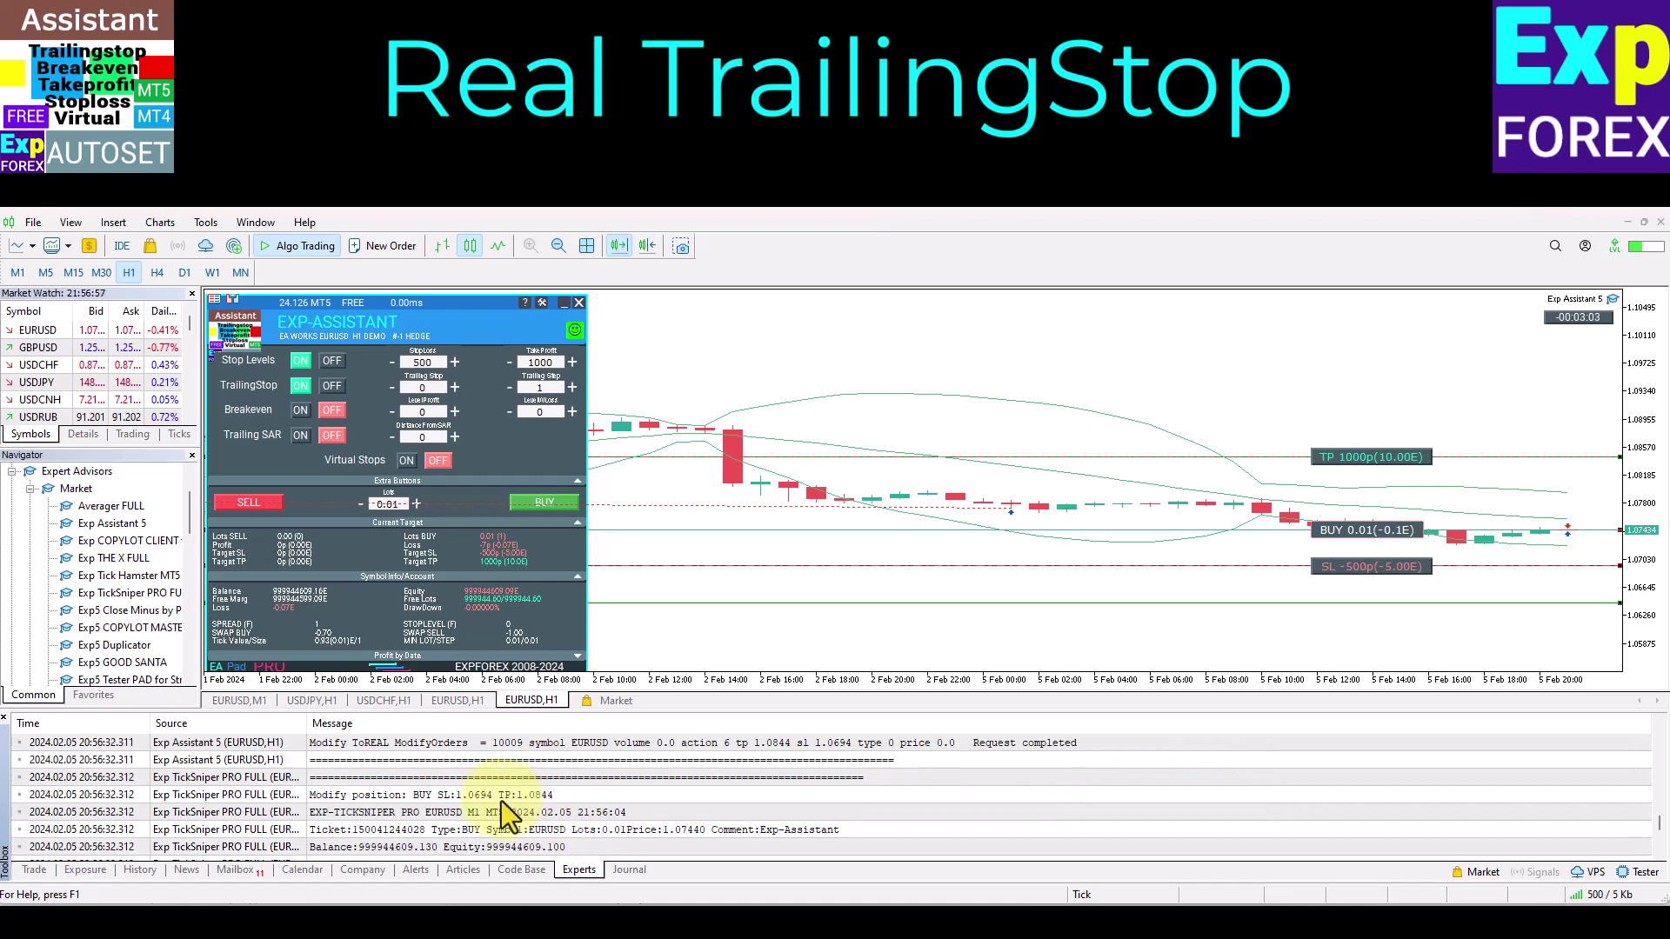
left_click(504, 795)
left_click(644, 742)
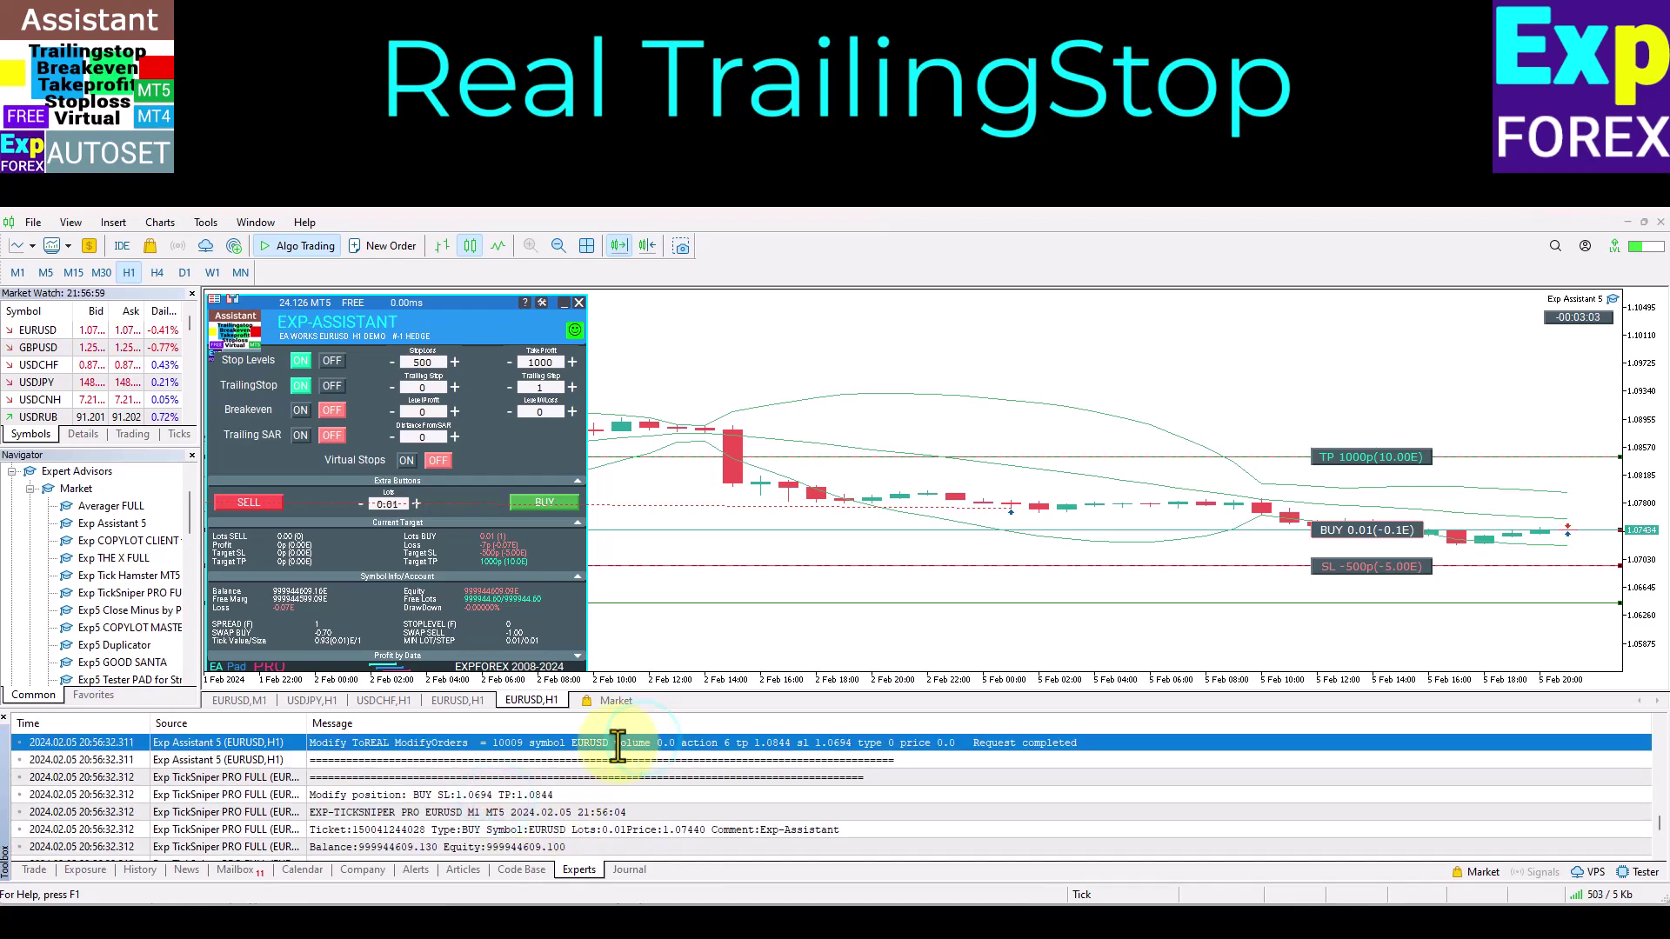
left_click(33, 869)
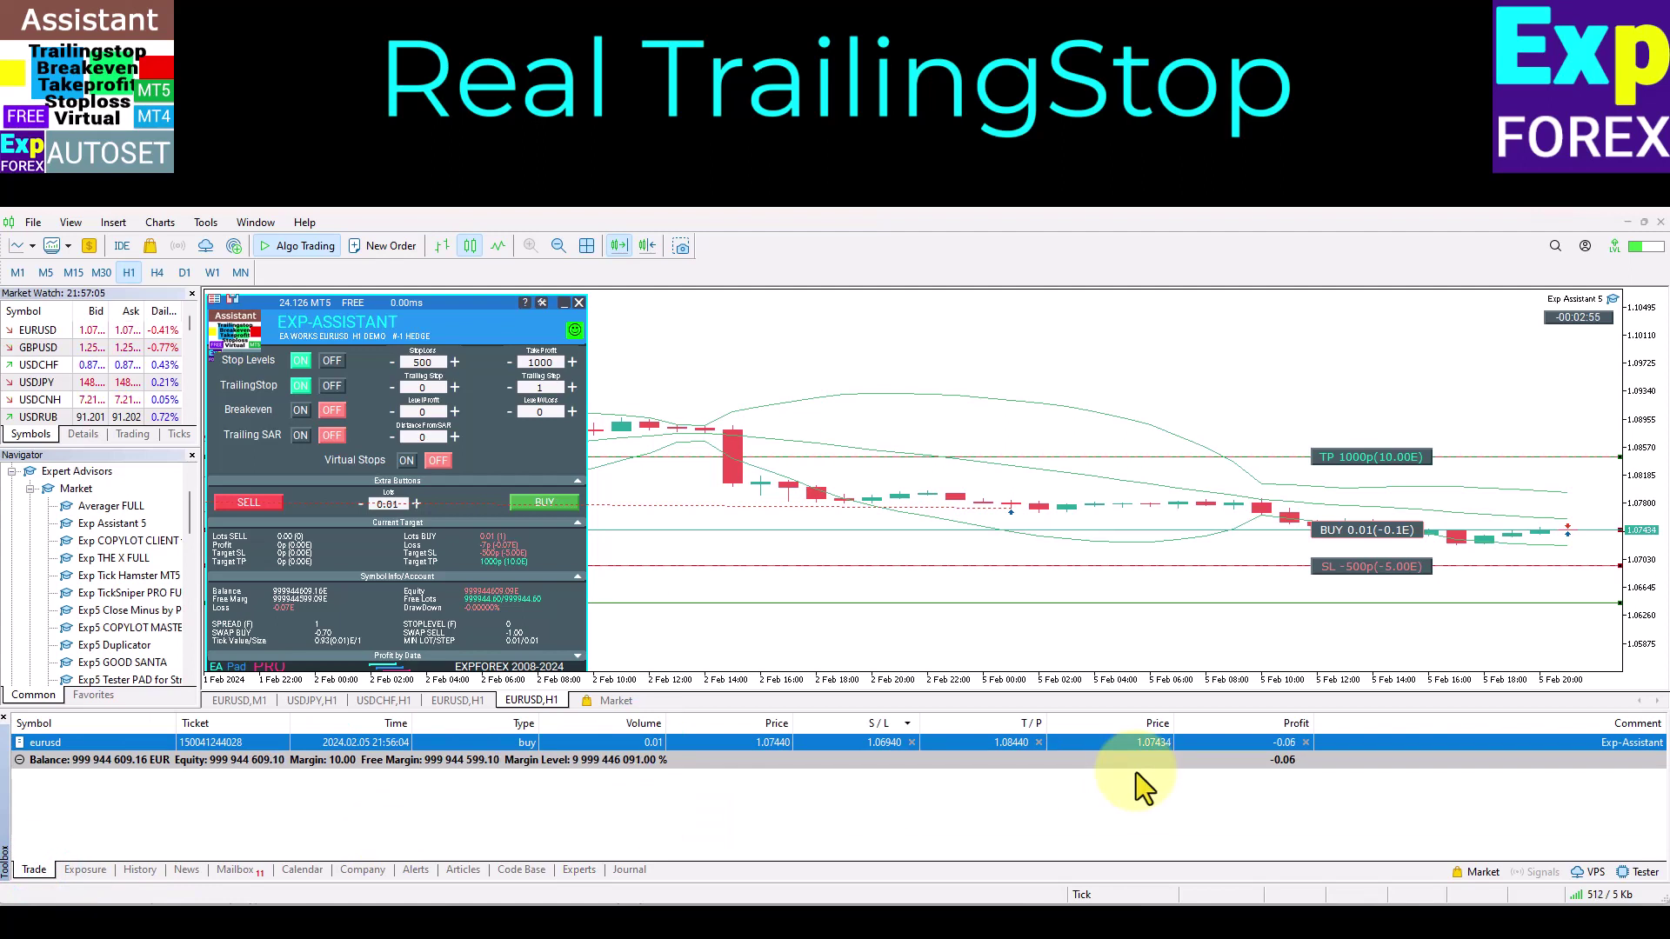
- Turn on Breakeven and Trailing SAR in the EA panel, rescaling the chart to fit levels
left_click(300, 408)
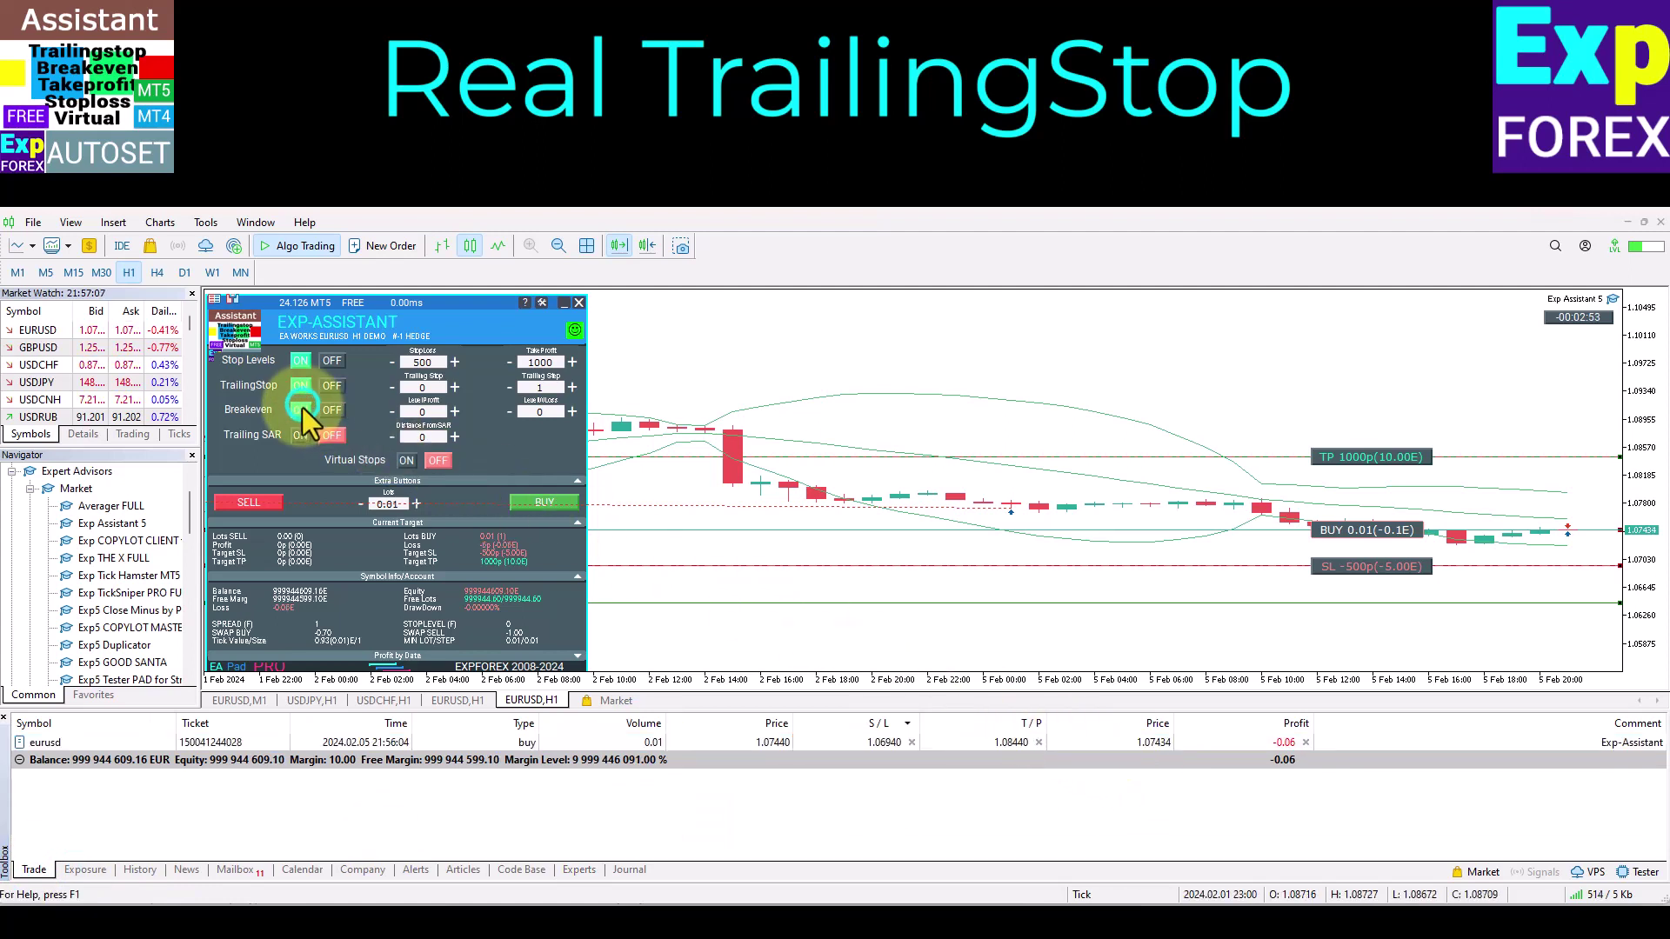
left_click(296, 435)
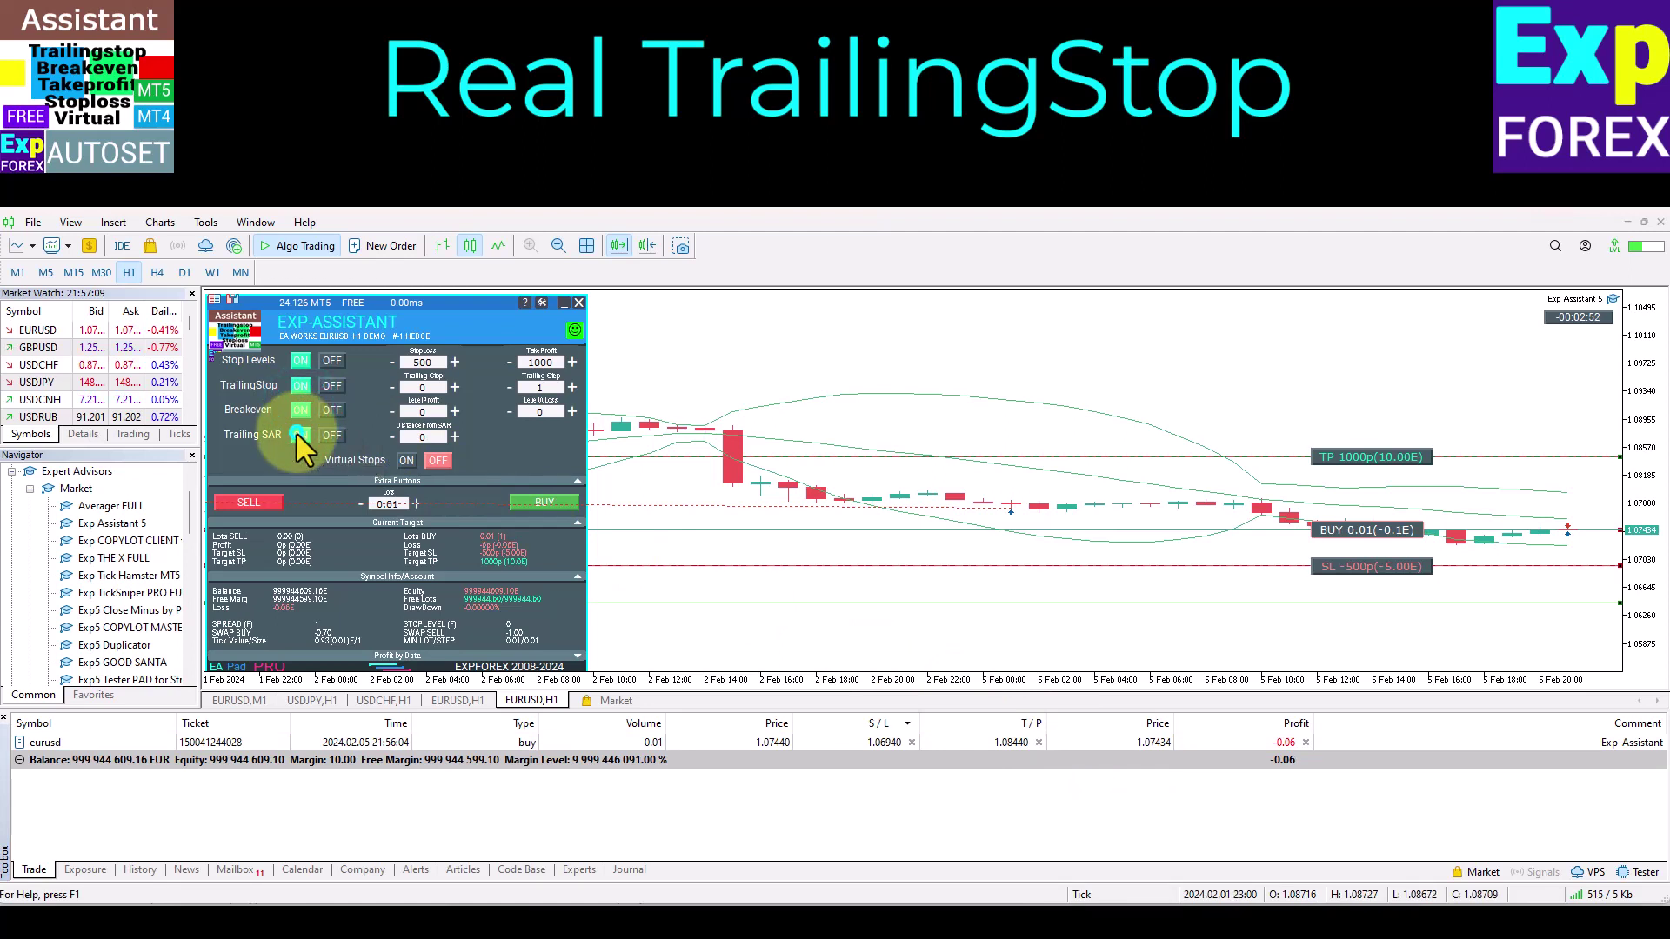
left_click_drag(1641, 372, 1648, 422)
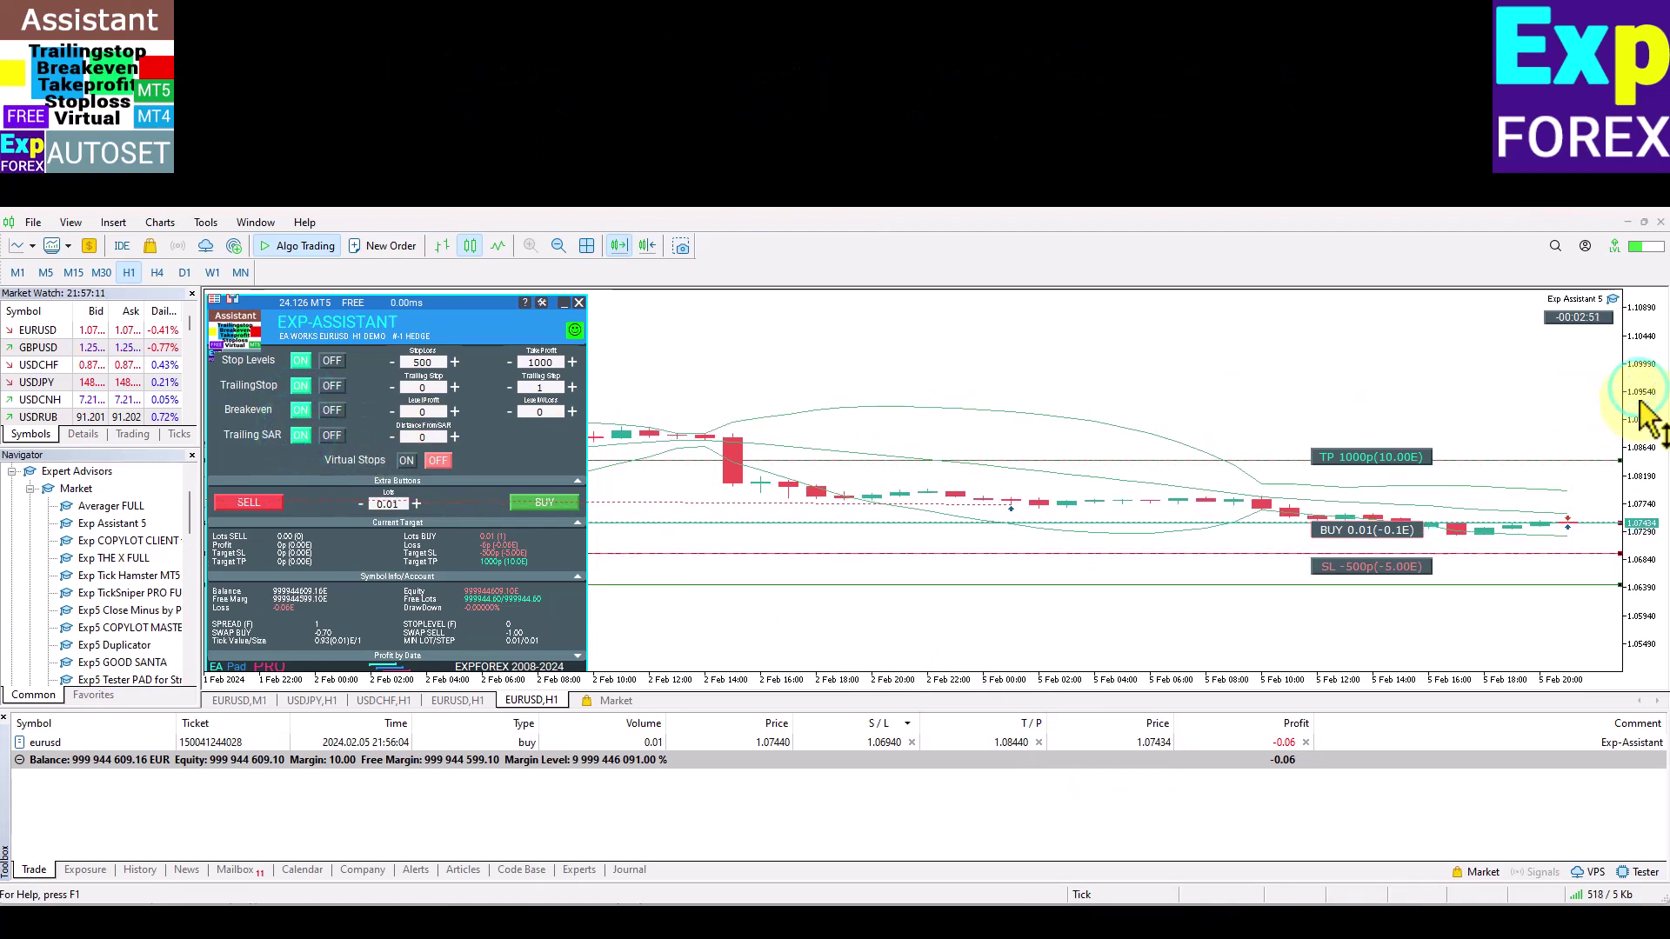
- Open a buy and a 0.01-lot sell, then switch the EA to Virtual Stops
left_click(545, 504)
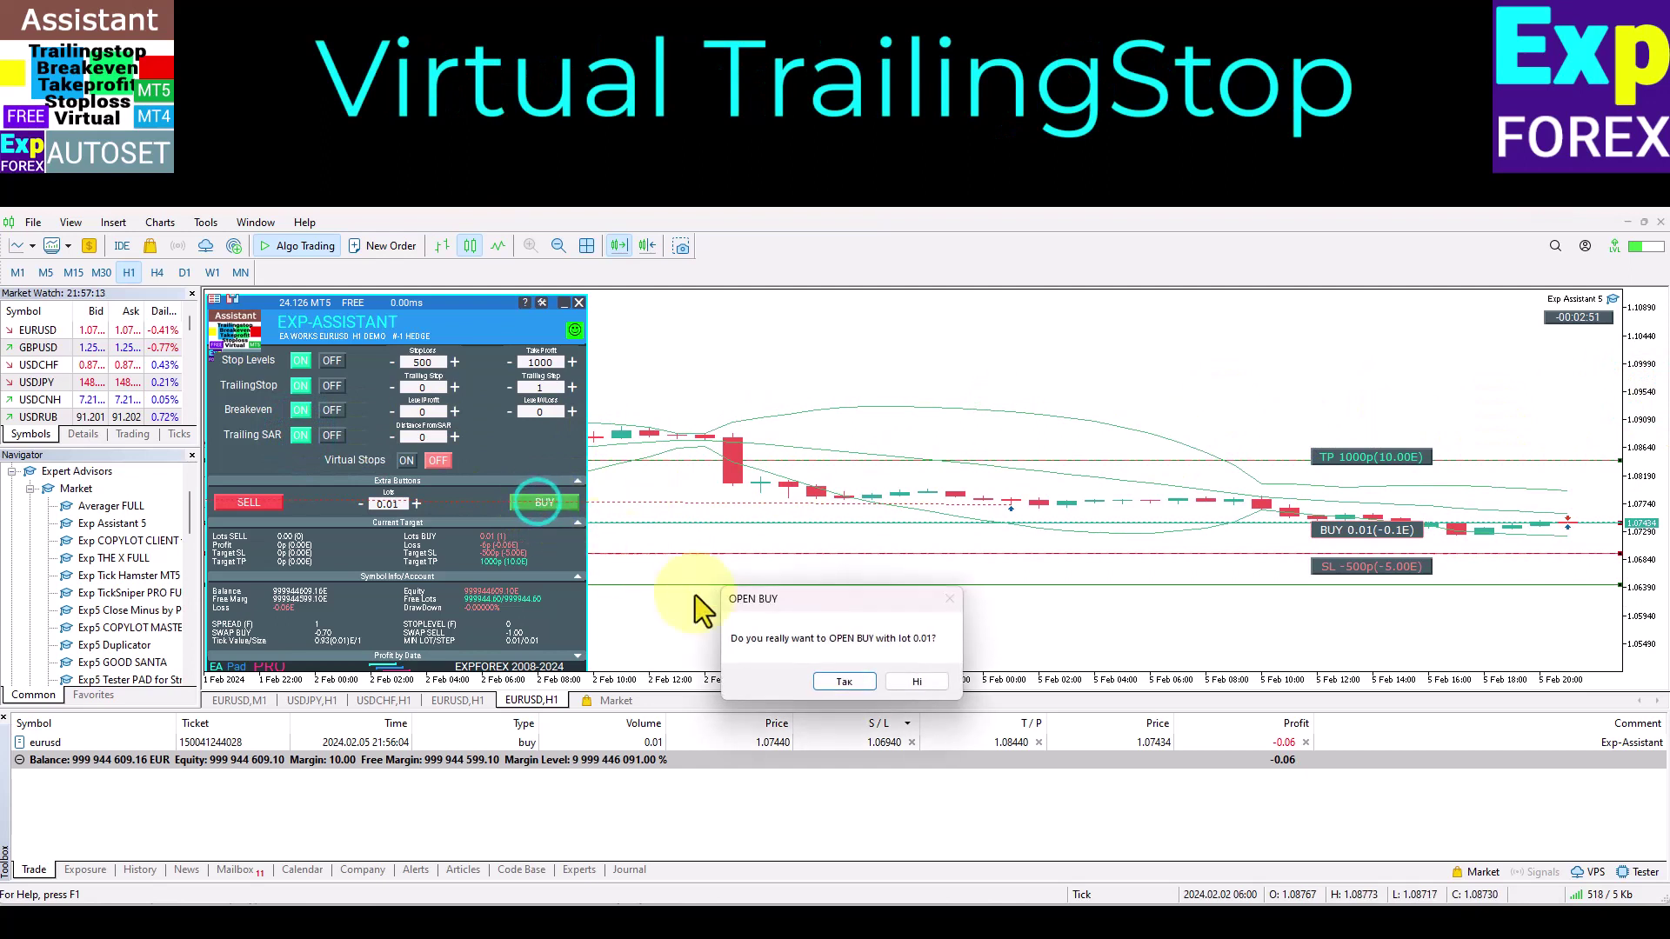
left_click(846, 681)
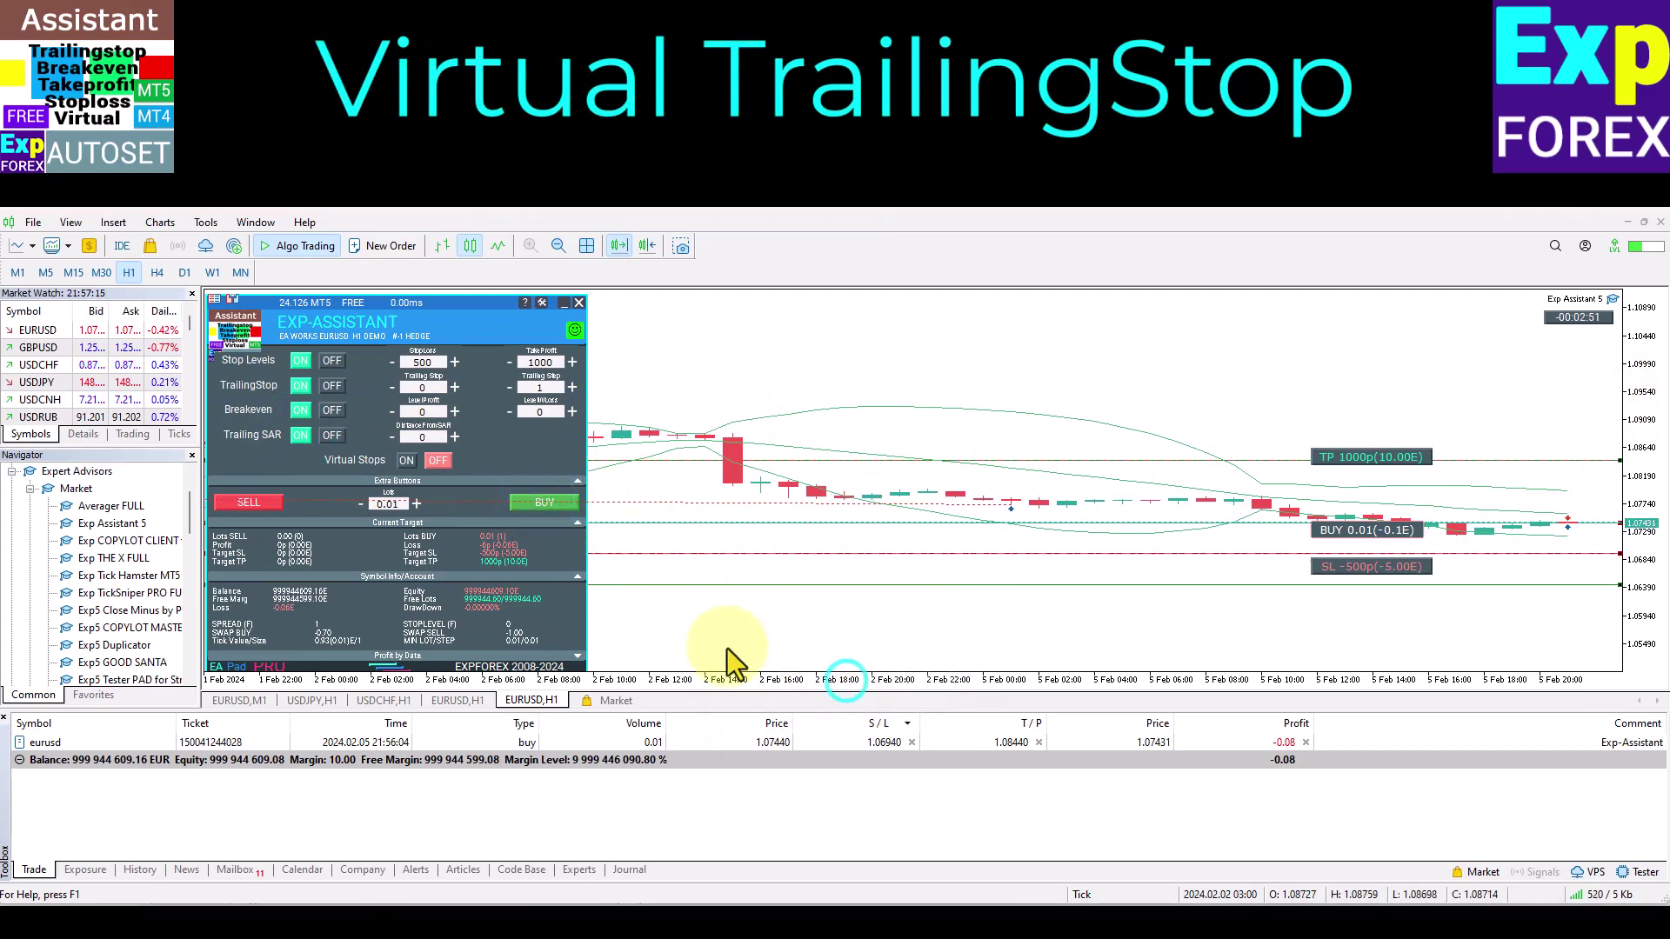
left_click(243, 505)
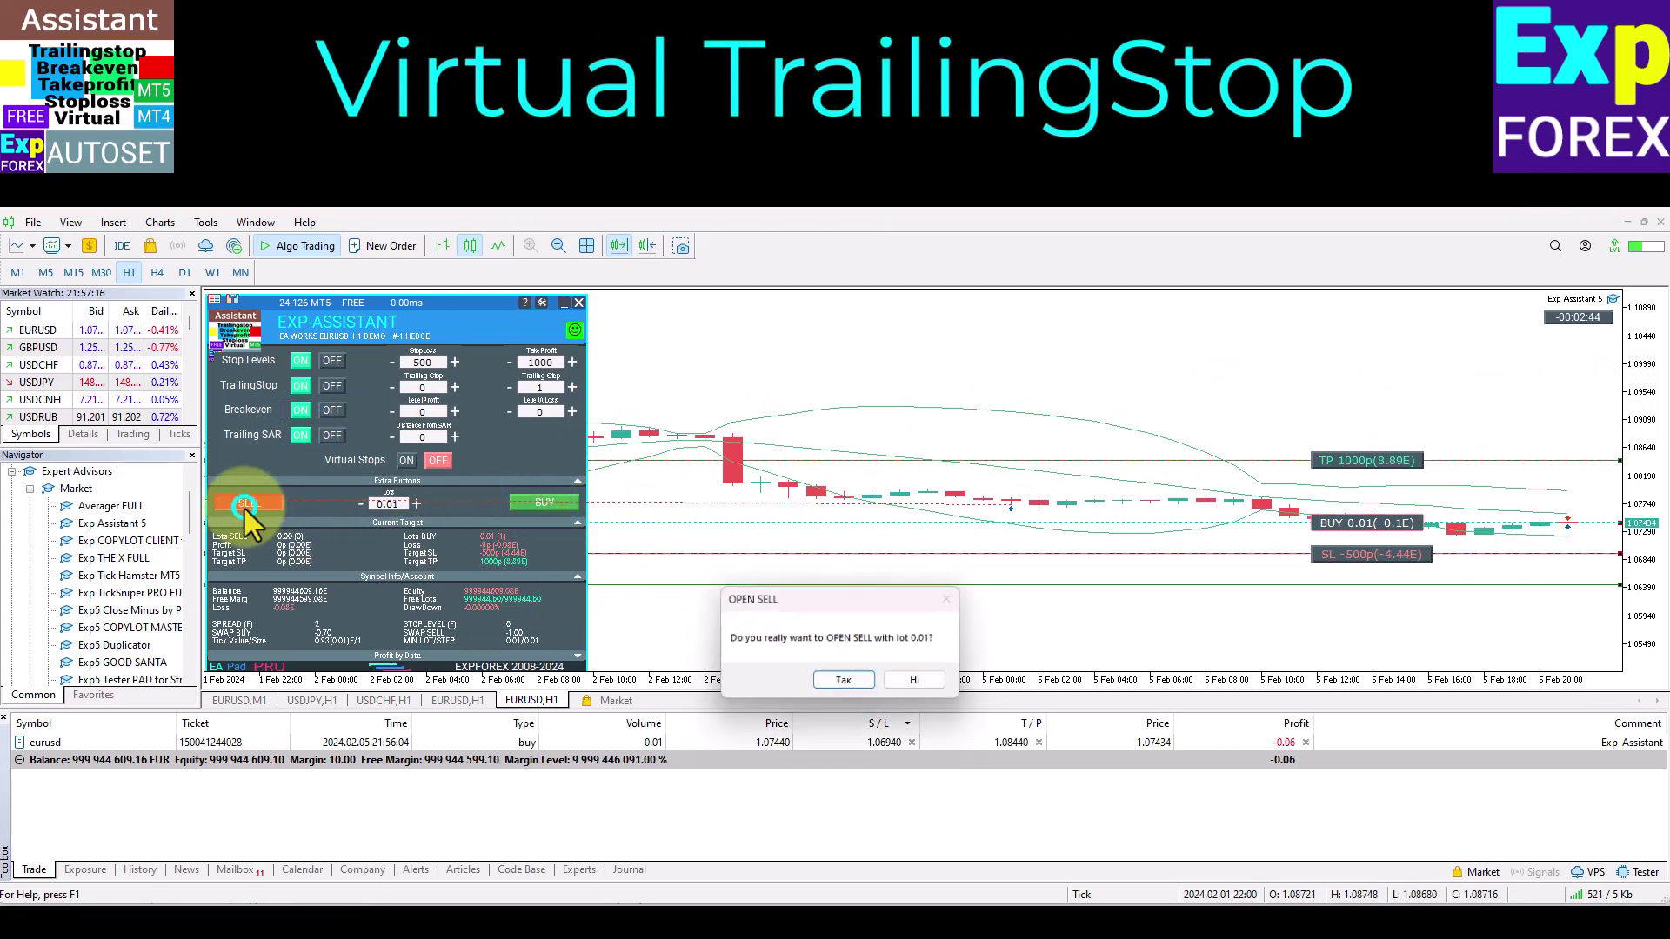
left_click(840, 677)
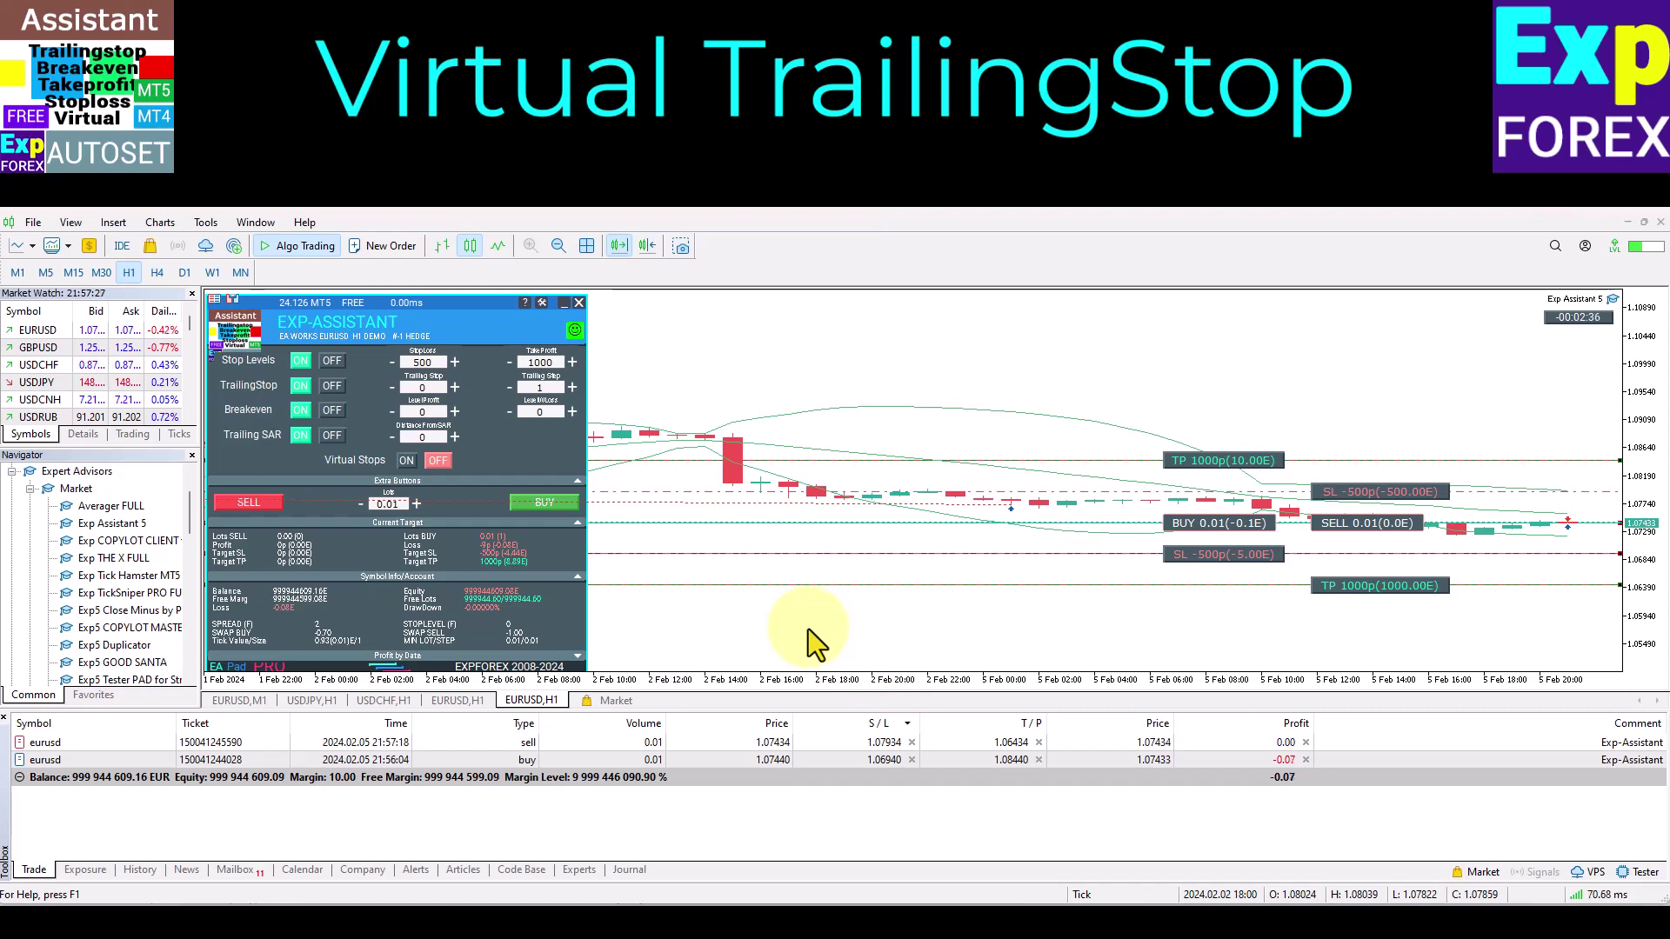
left_click(407, 460)
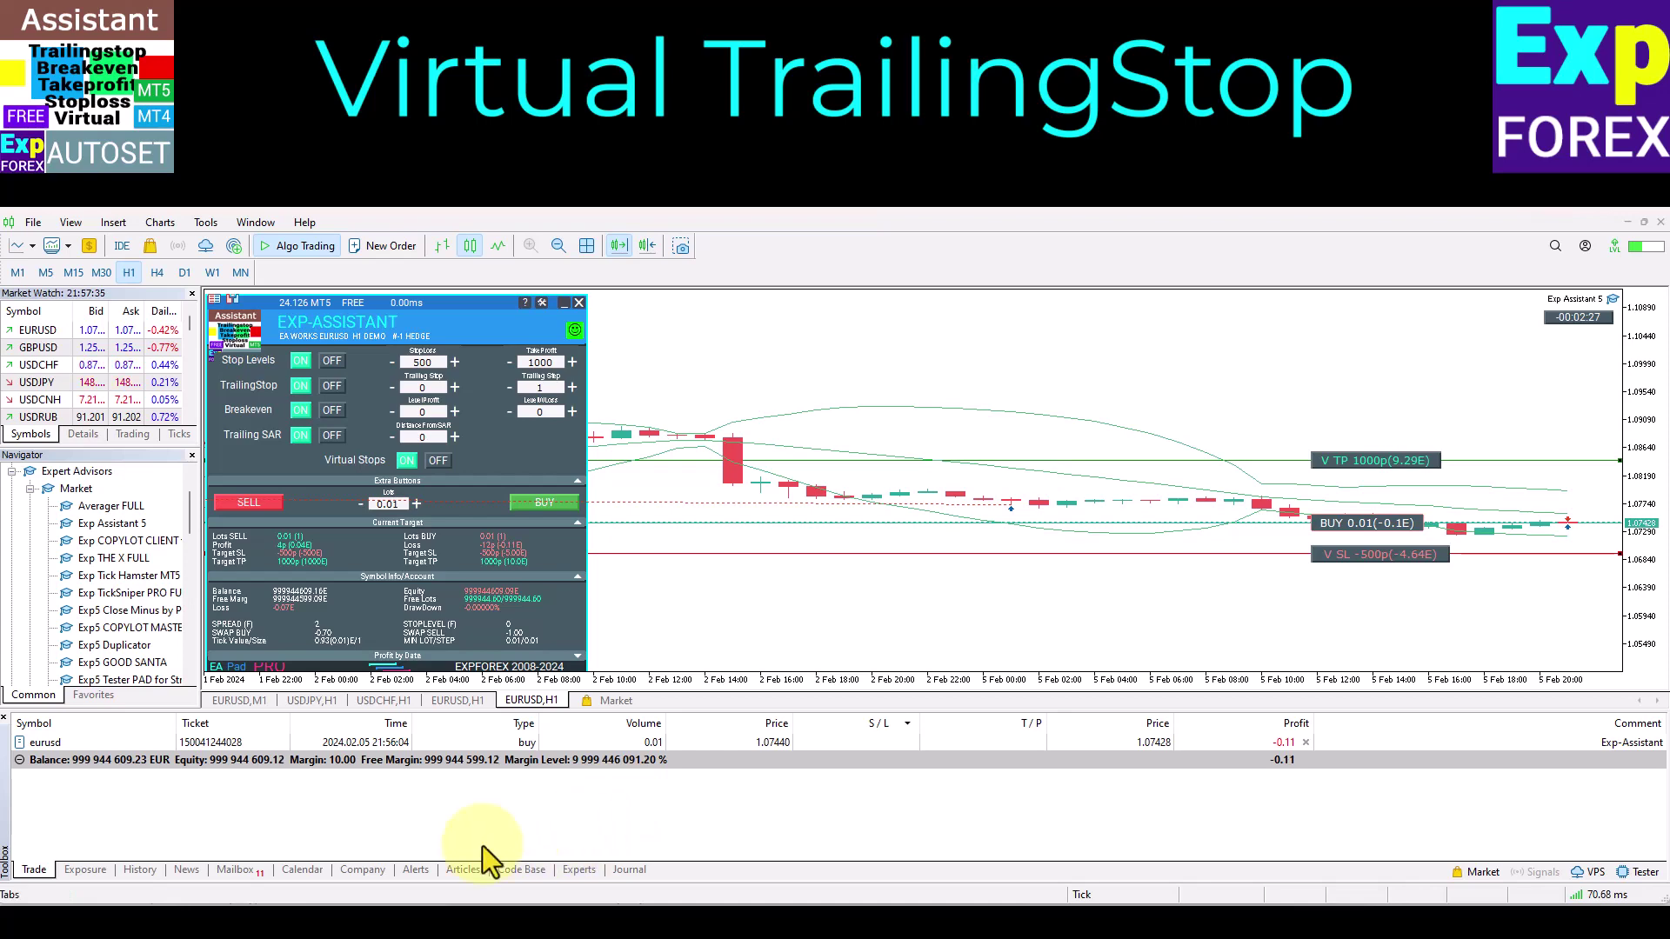
- Inspect History and the Experts log's SimpeTrailing entries and the sell closed by VirtualSLTP
left_click(139, 870)
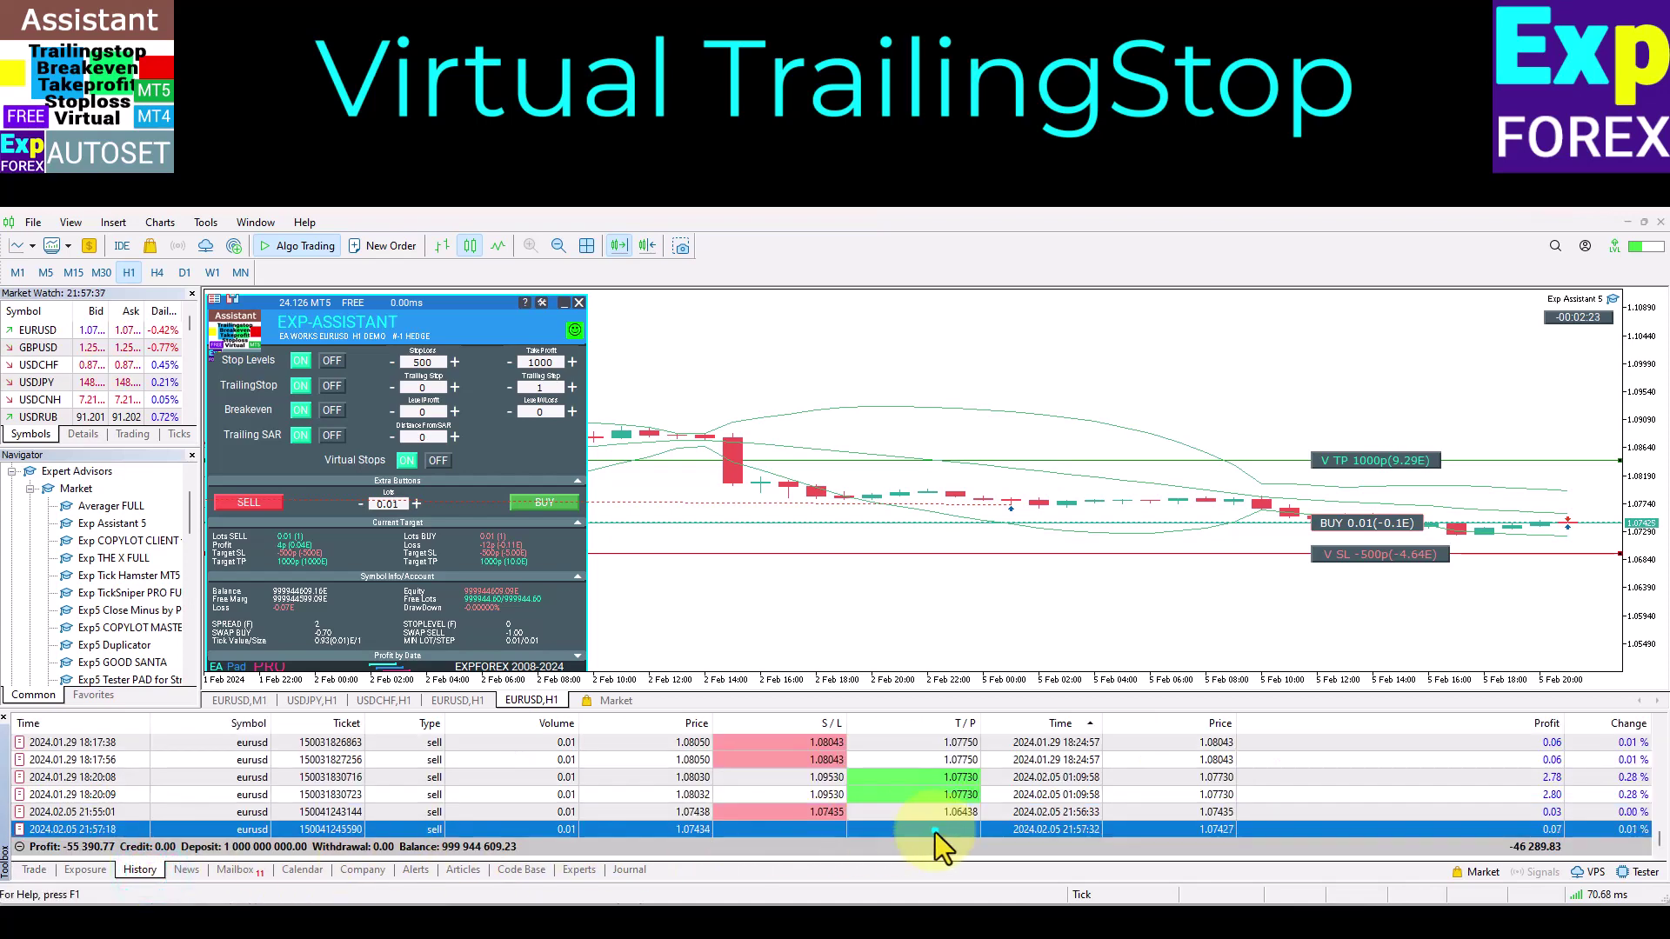
left_click(567, 868)
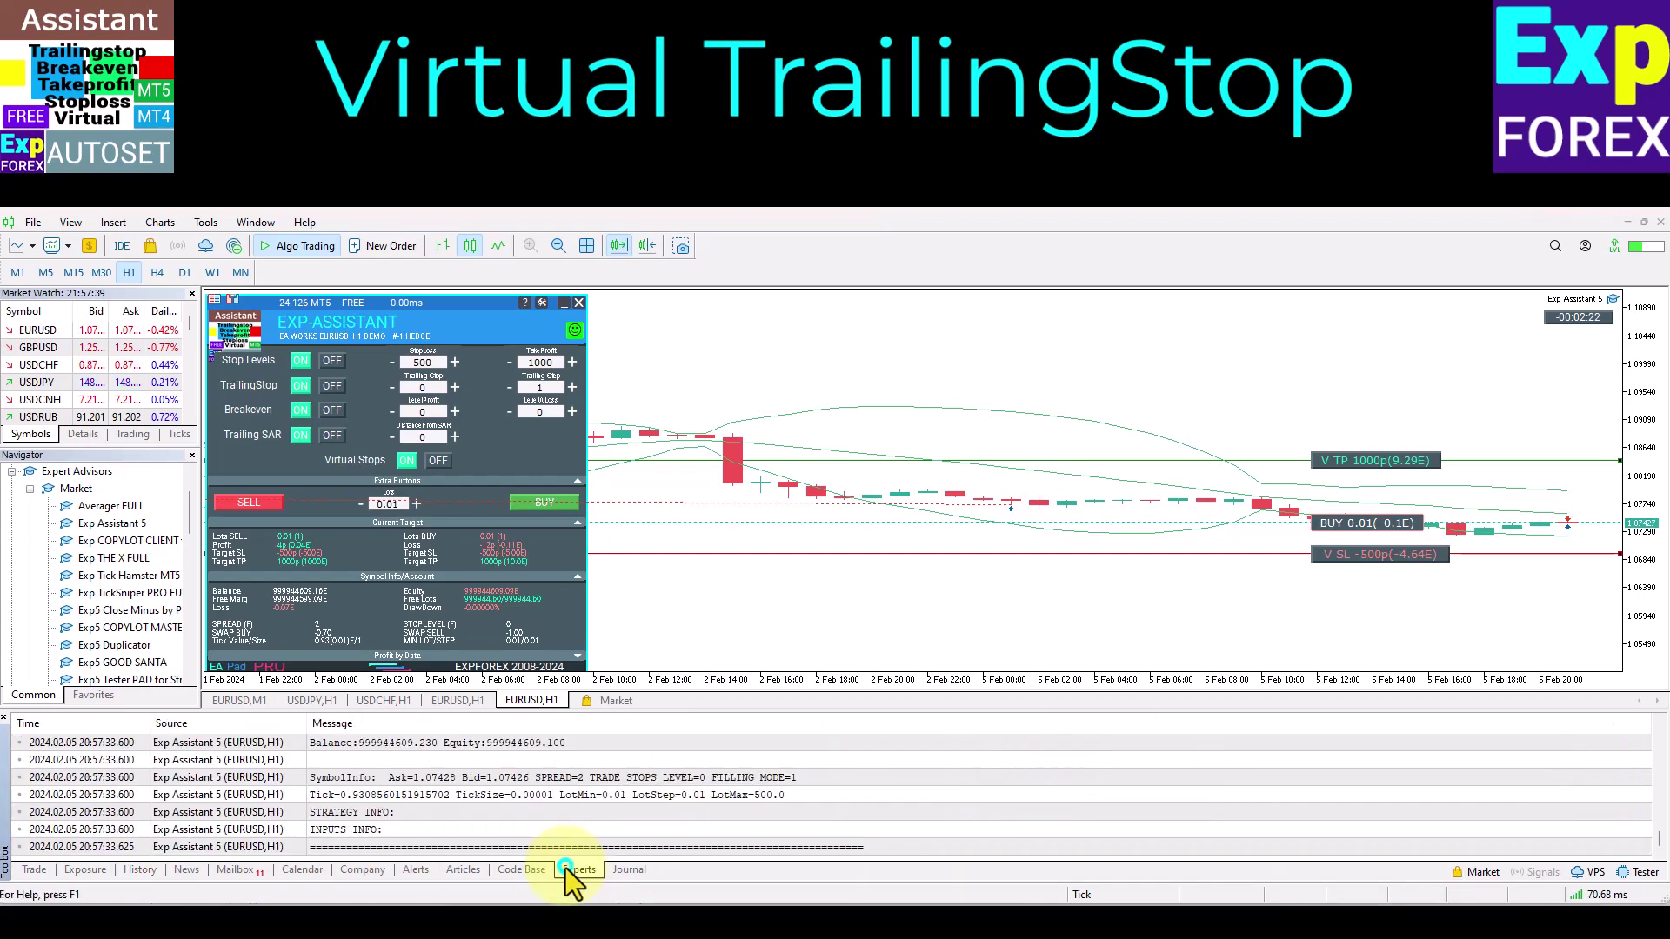
left_click(504, 805)
scroll(505, 806, "up", 2)
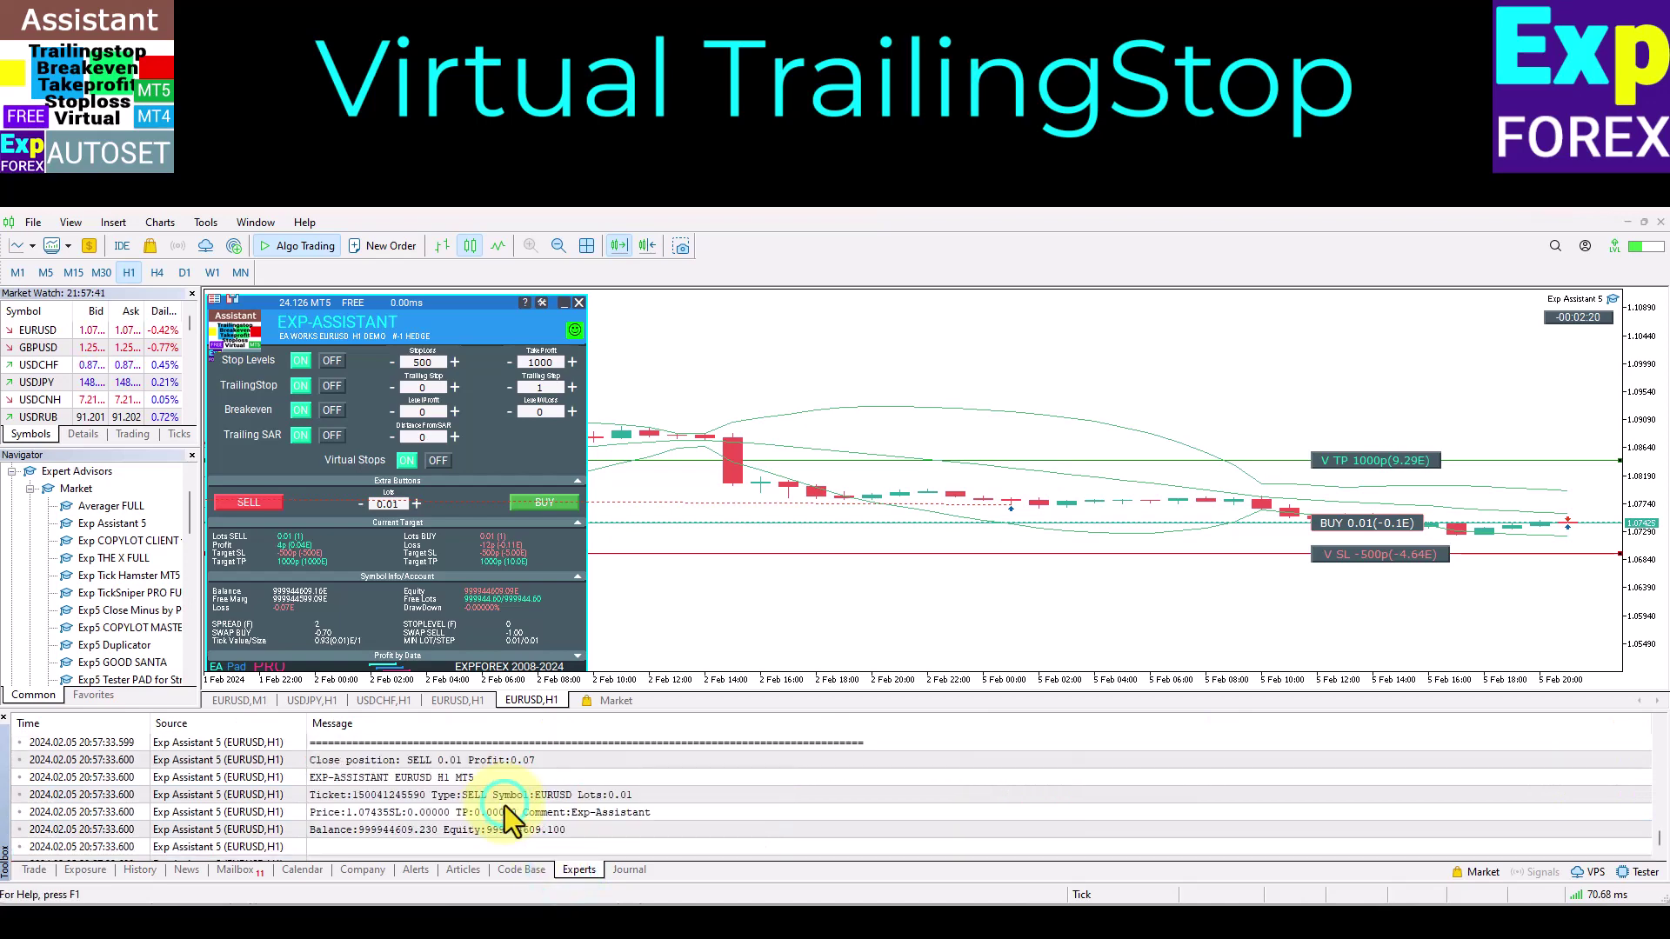
scroll(508, 816, "up", 5)
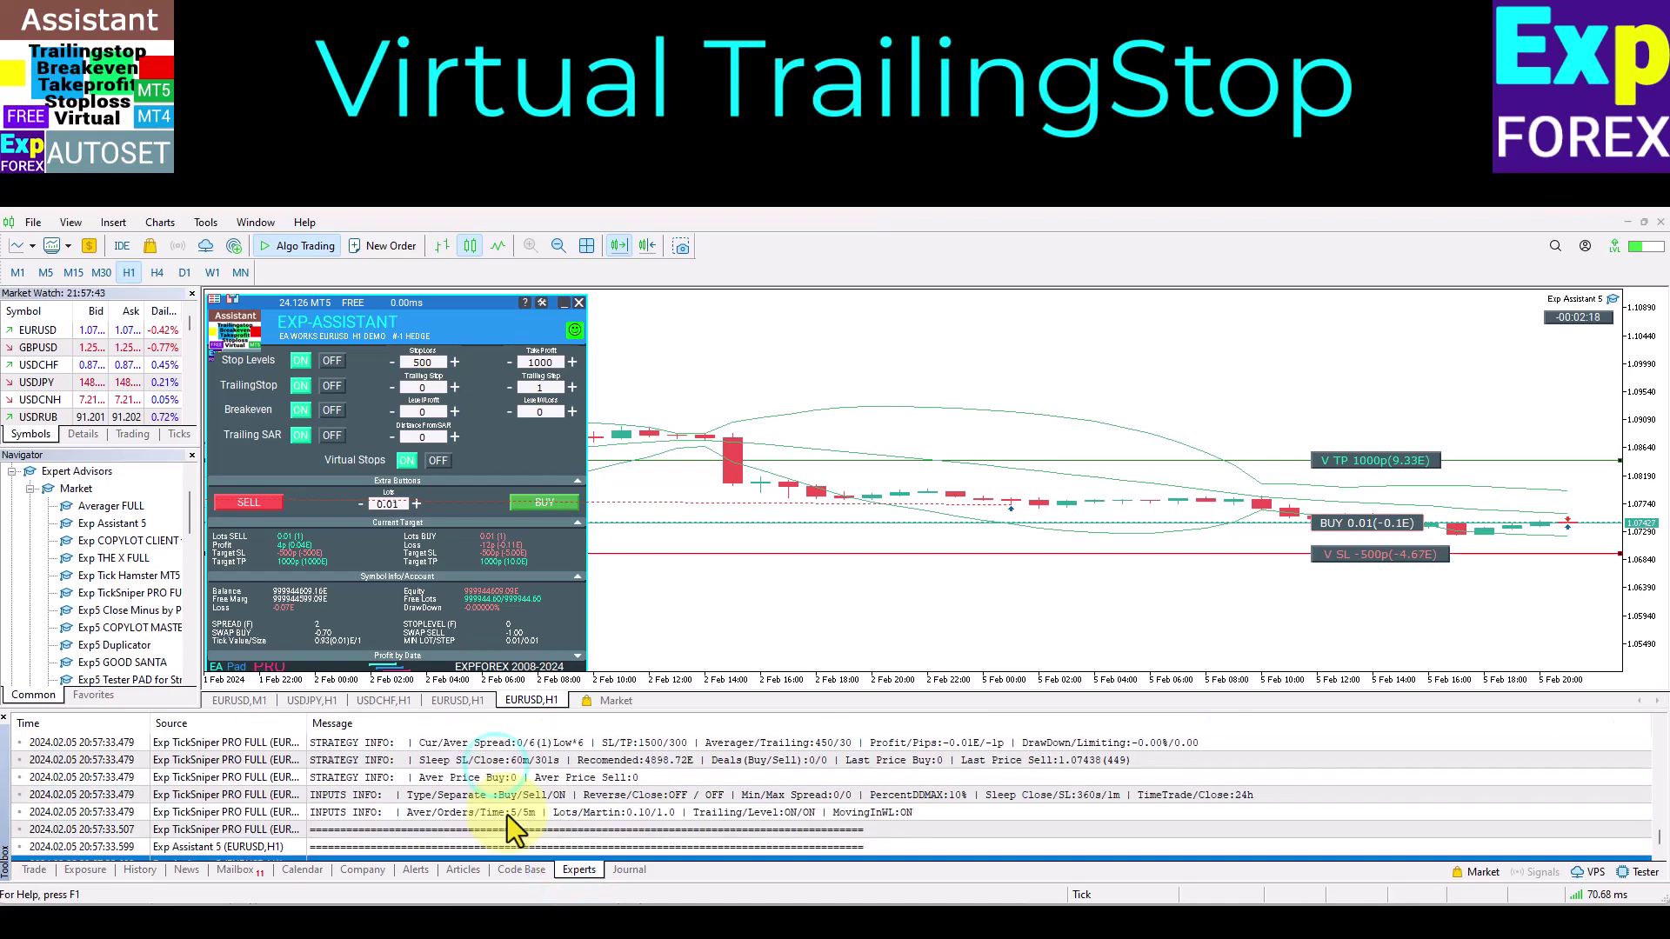
scroll(508, 815, "up", 5)
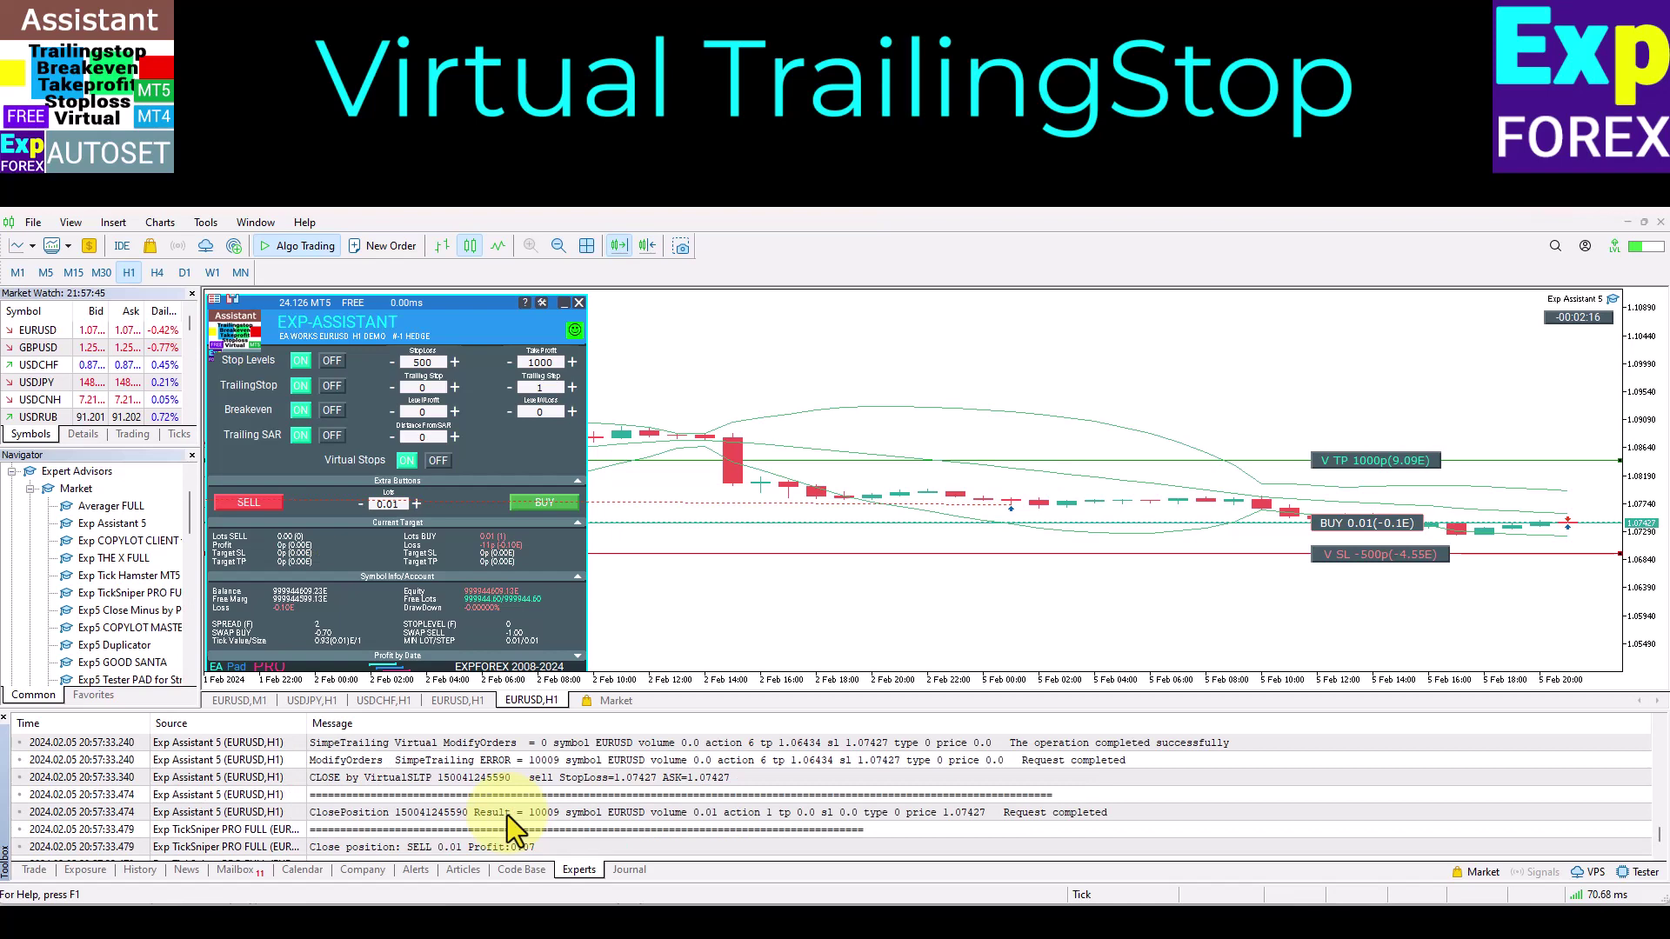
scroll(507, 816, "down", 1)
left_click(461, 781)
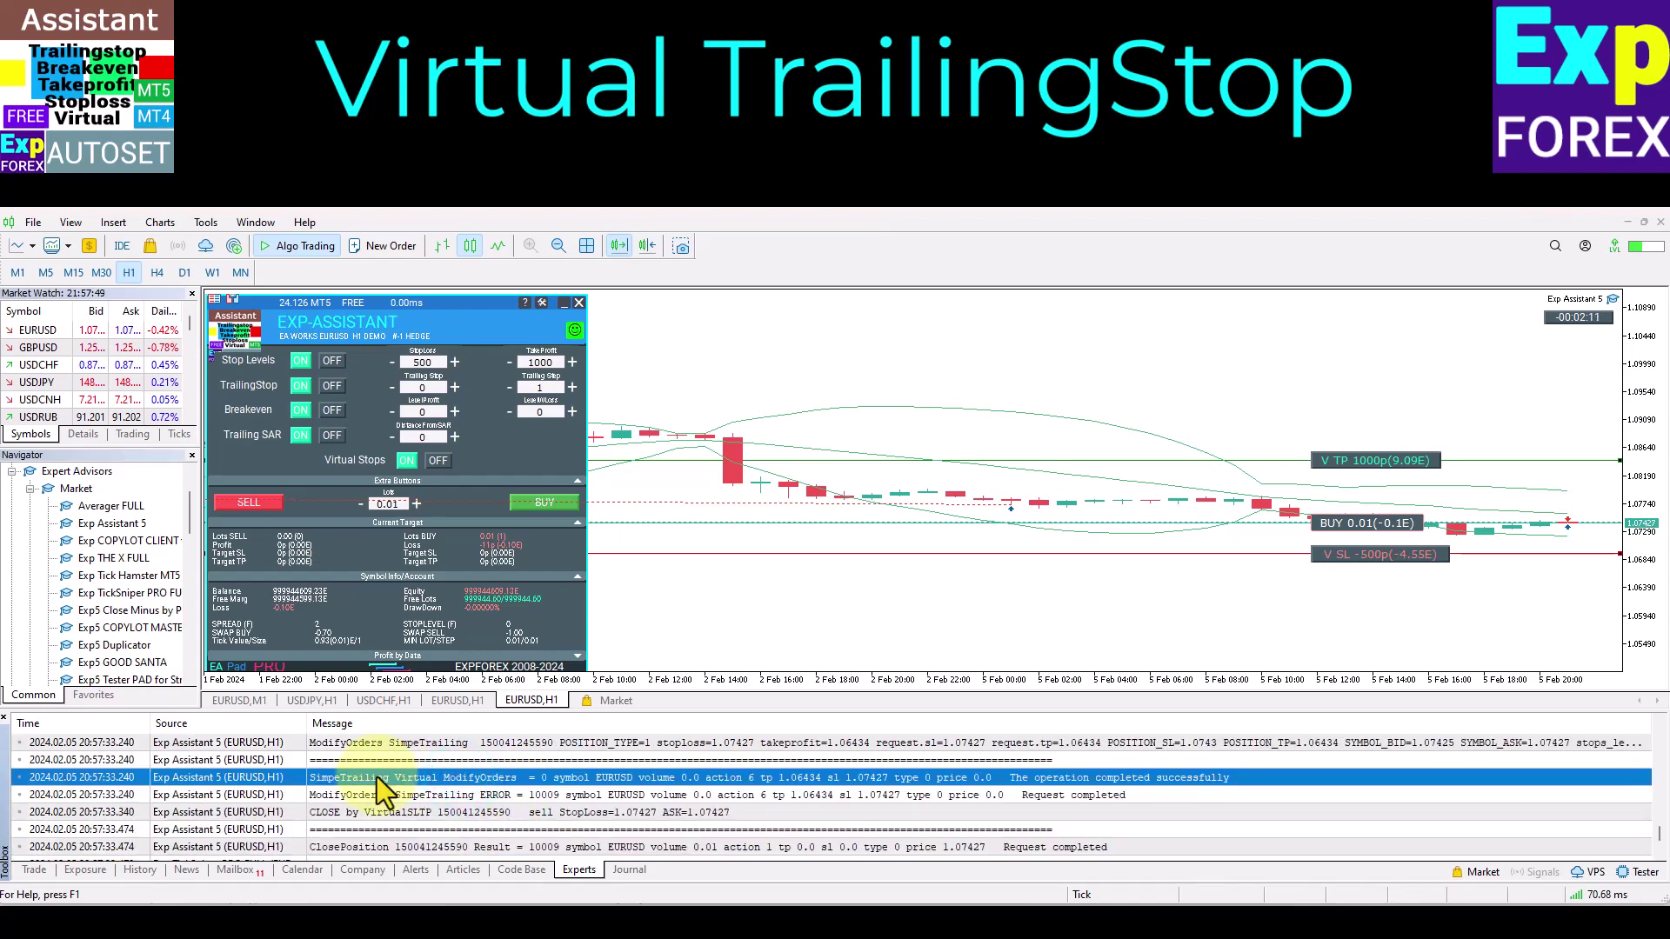
left_click(406, 795)
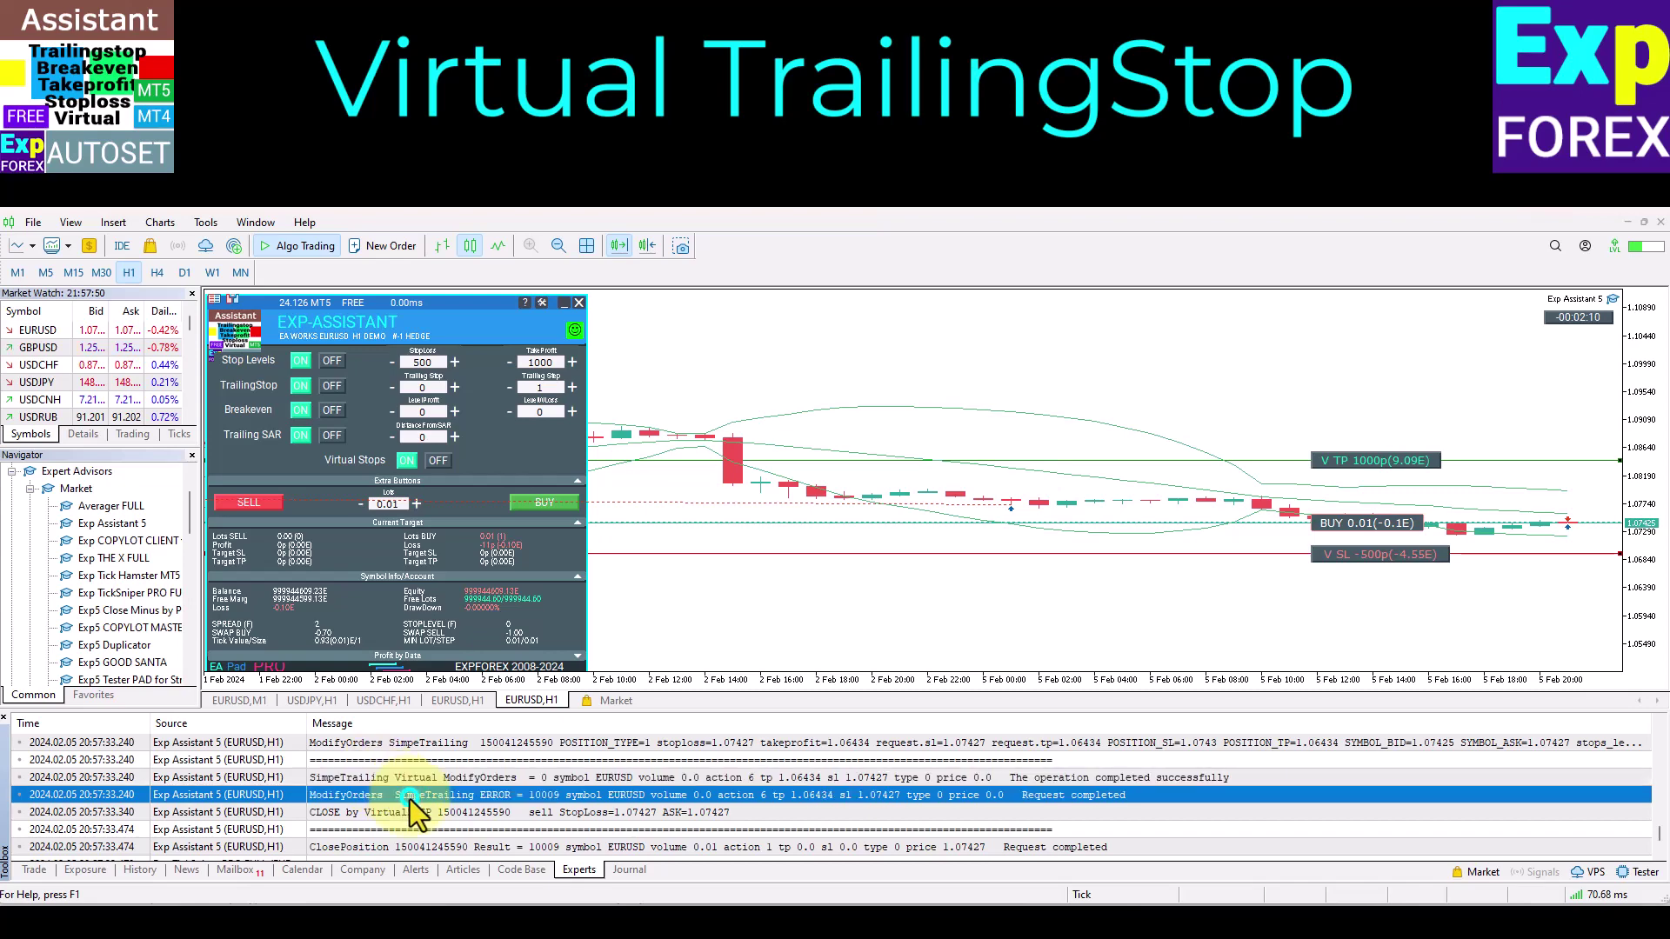
left_click(414, 811)
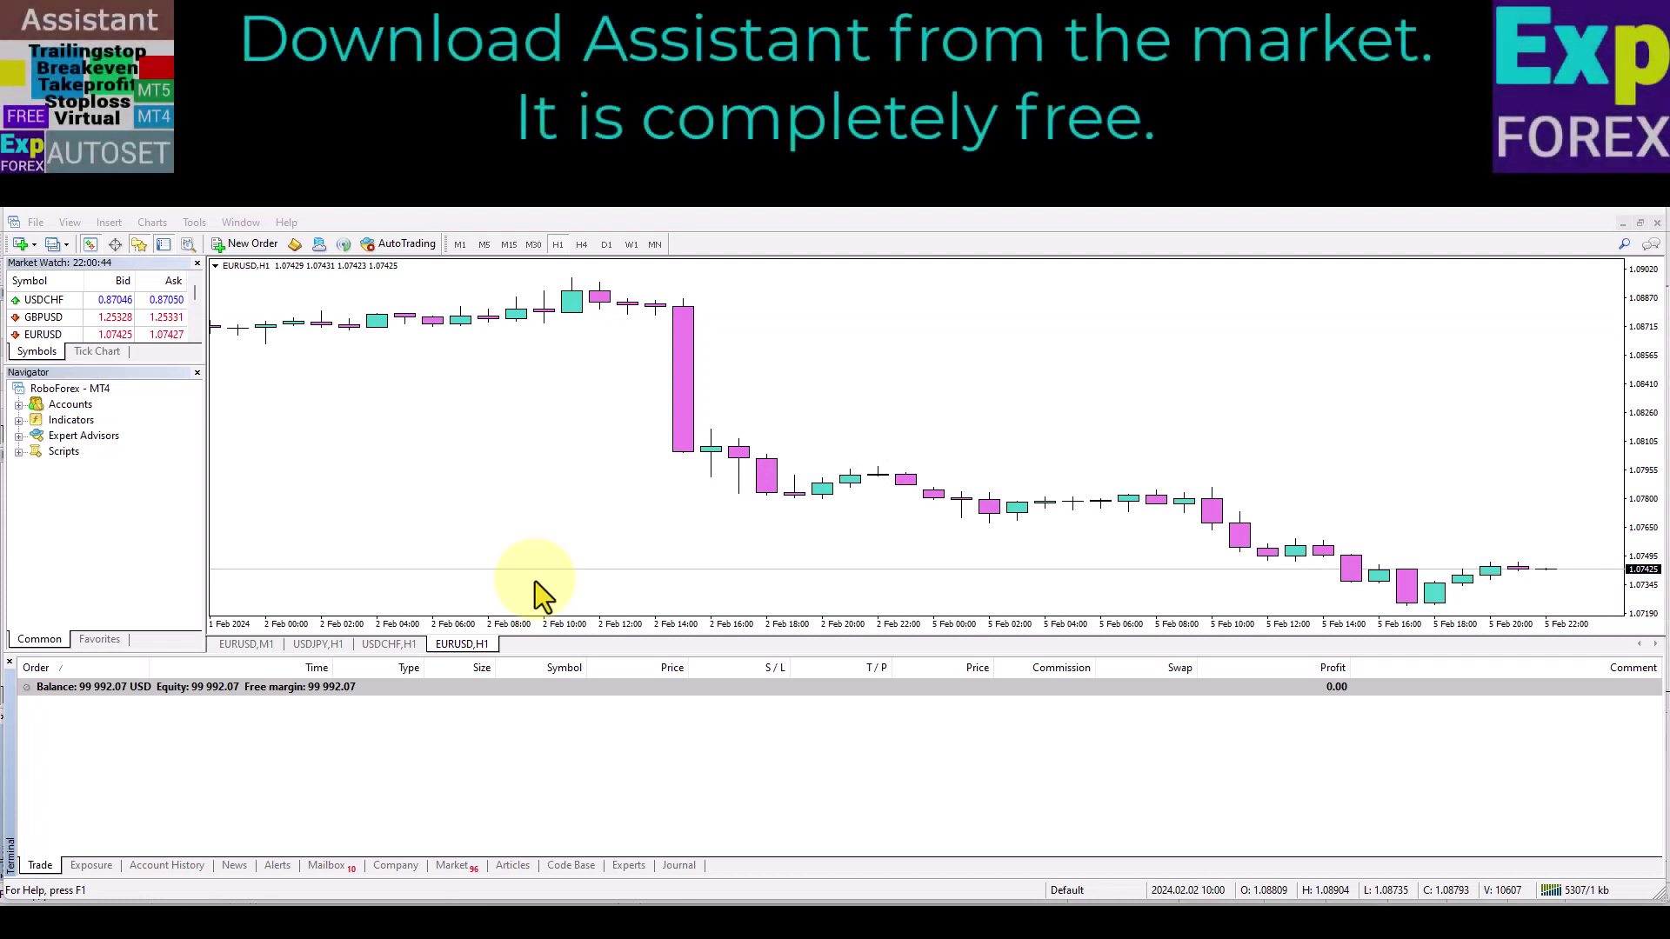
- In MetaTrader 4, open the Market catalogue and download the free Exp Assistant 4
left_click(484, 522)
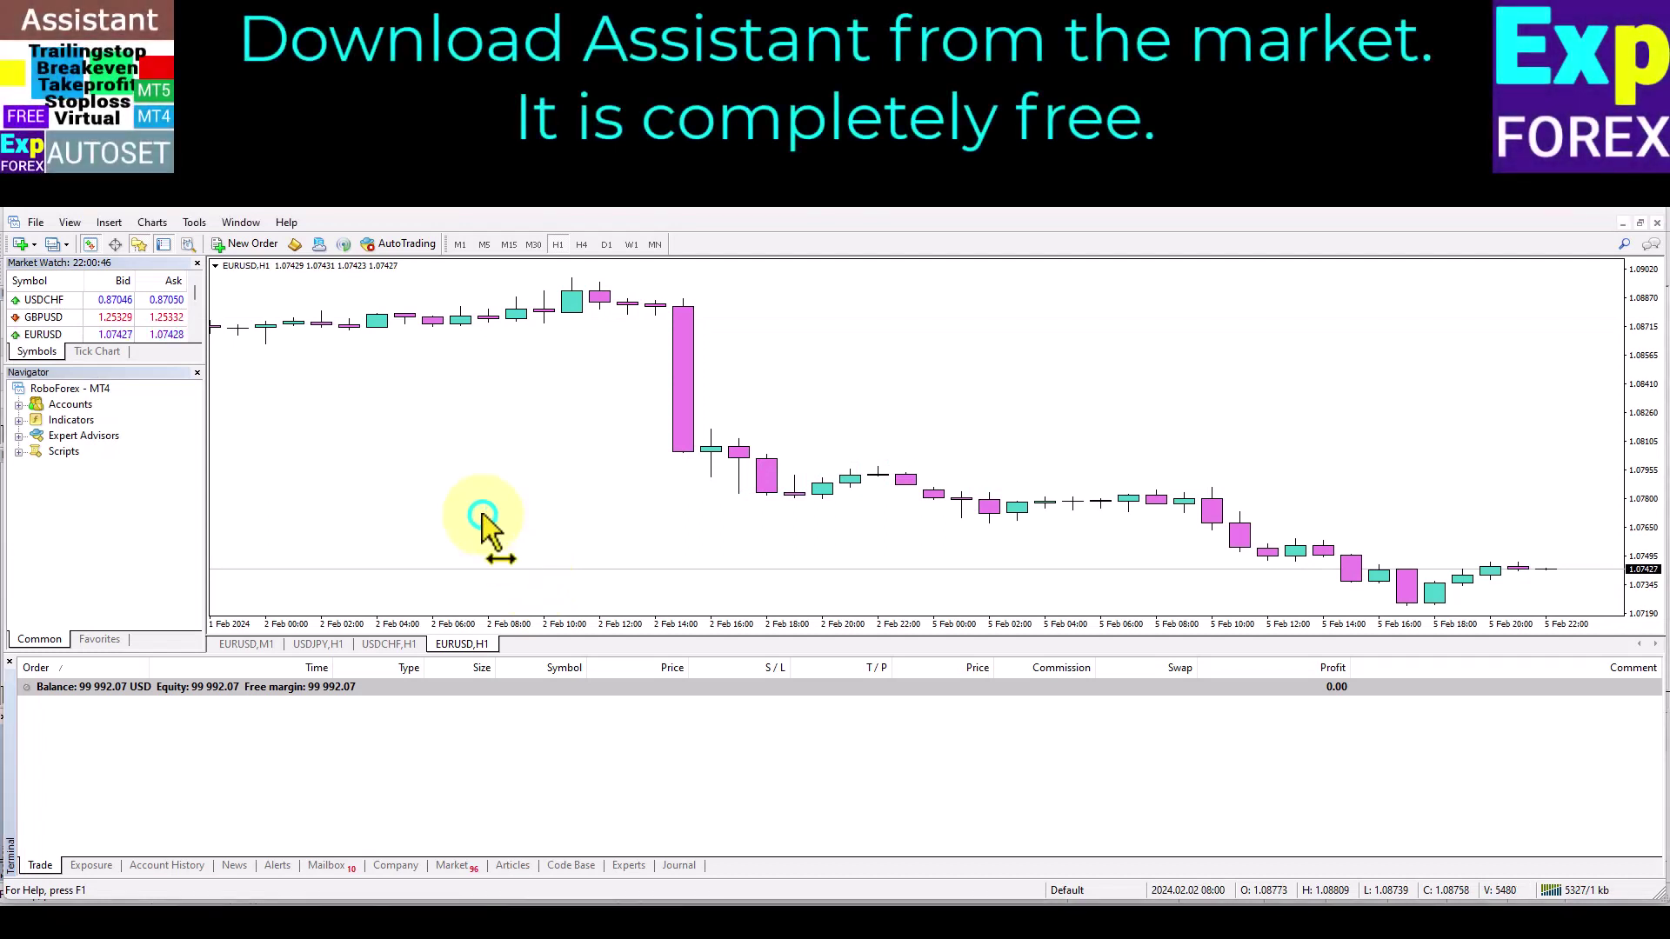
left_click(123, 515)
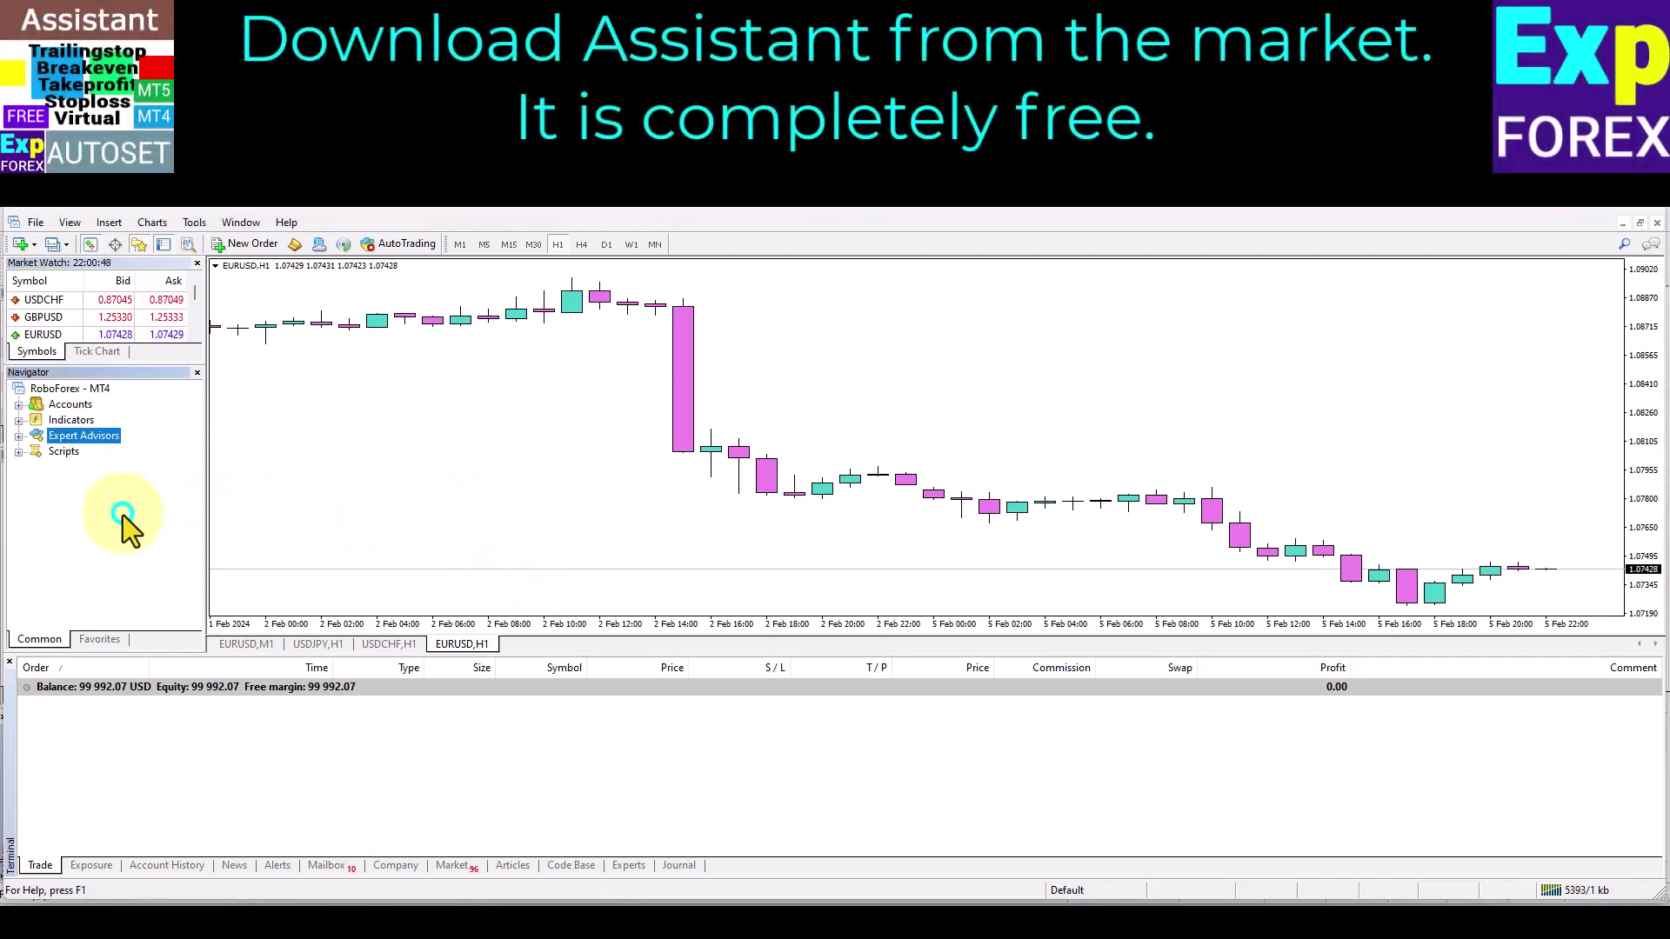
left_click(626, 866)
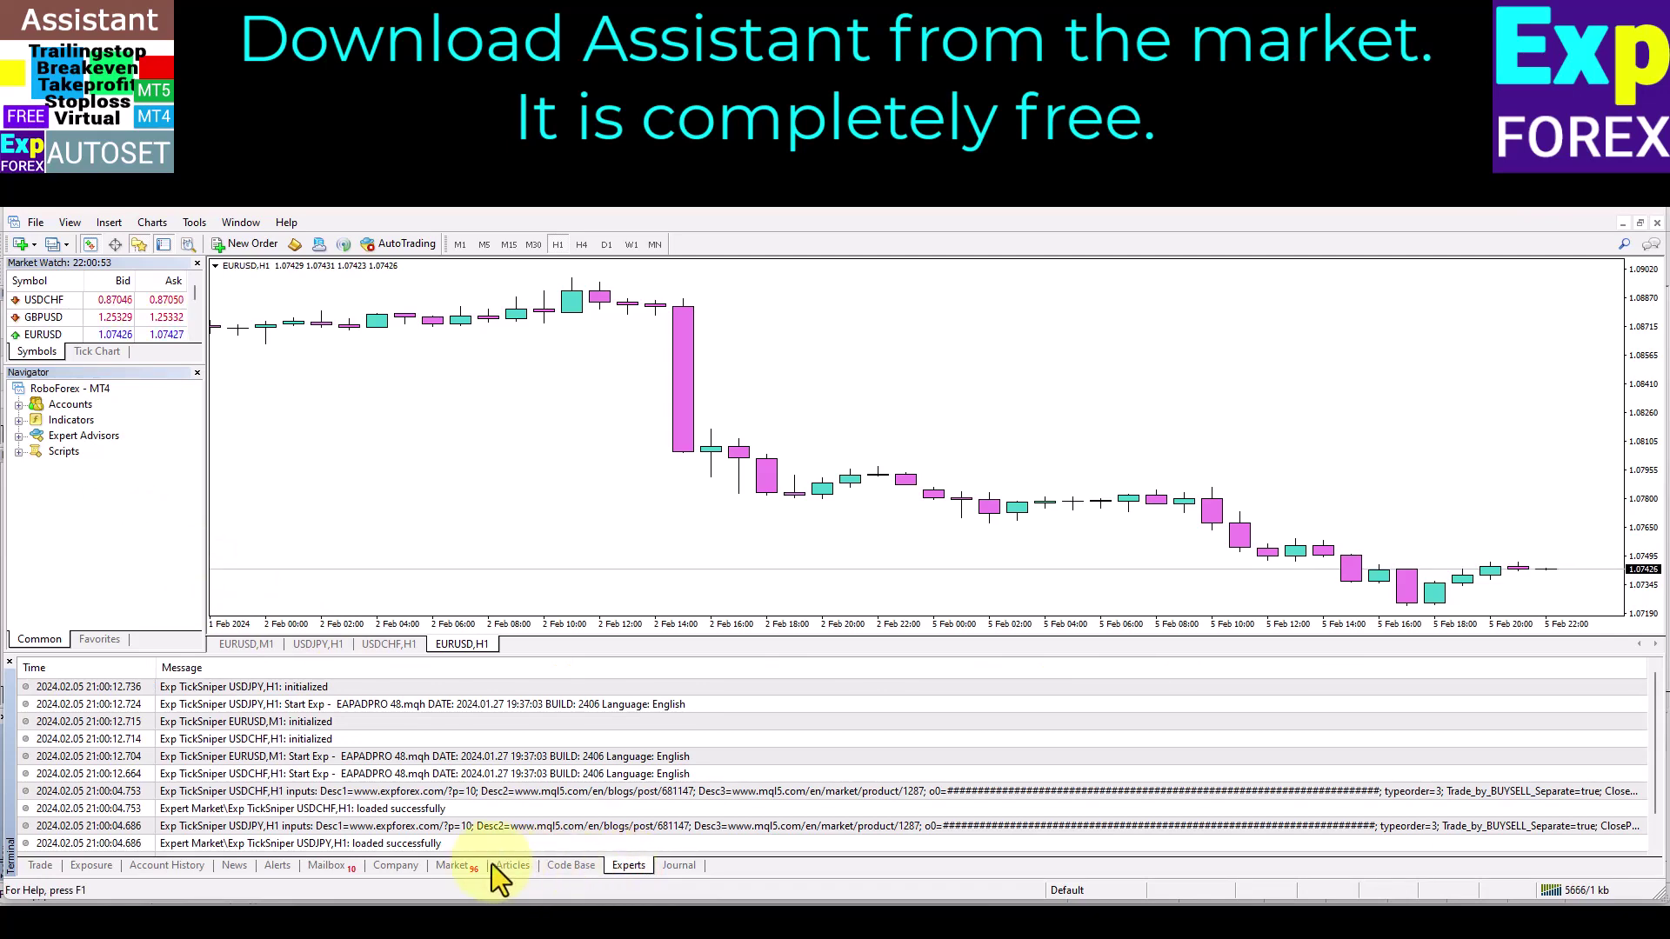
left_click(466, 863)
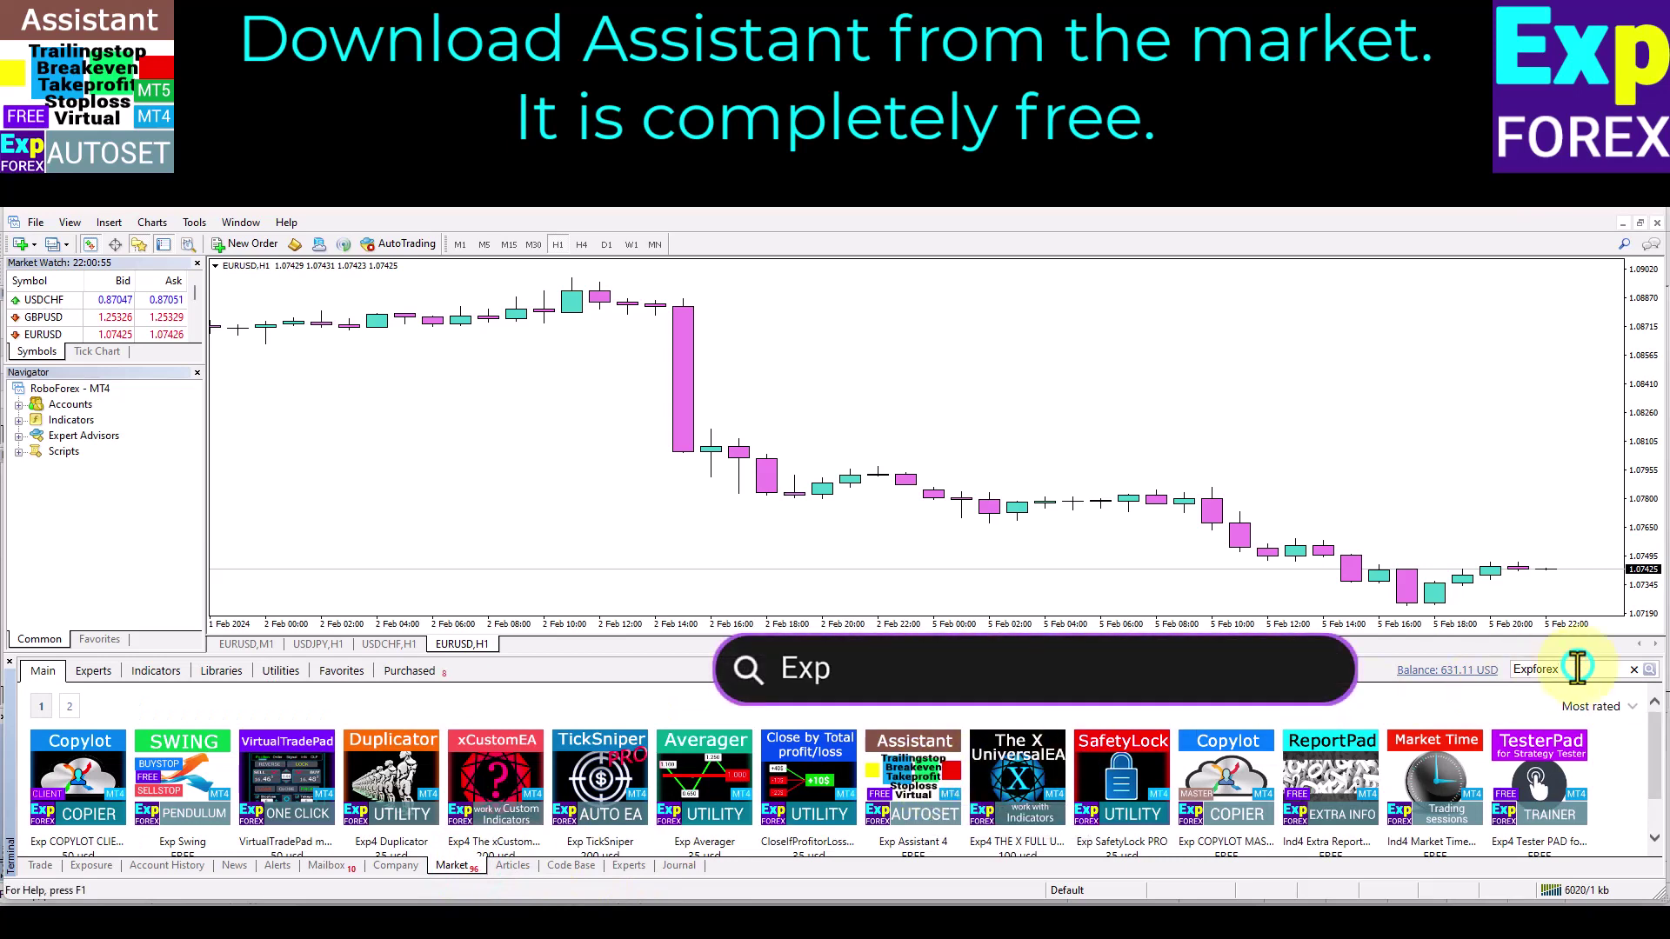
left_click(946, 782)
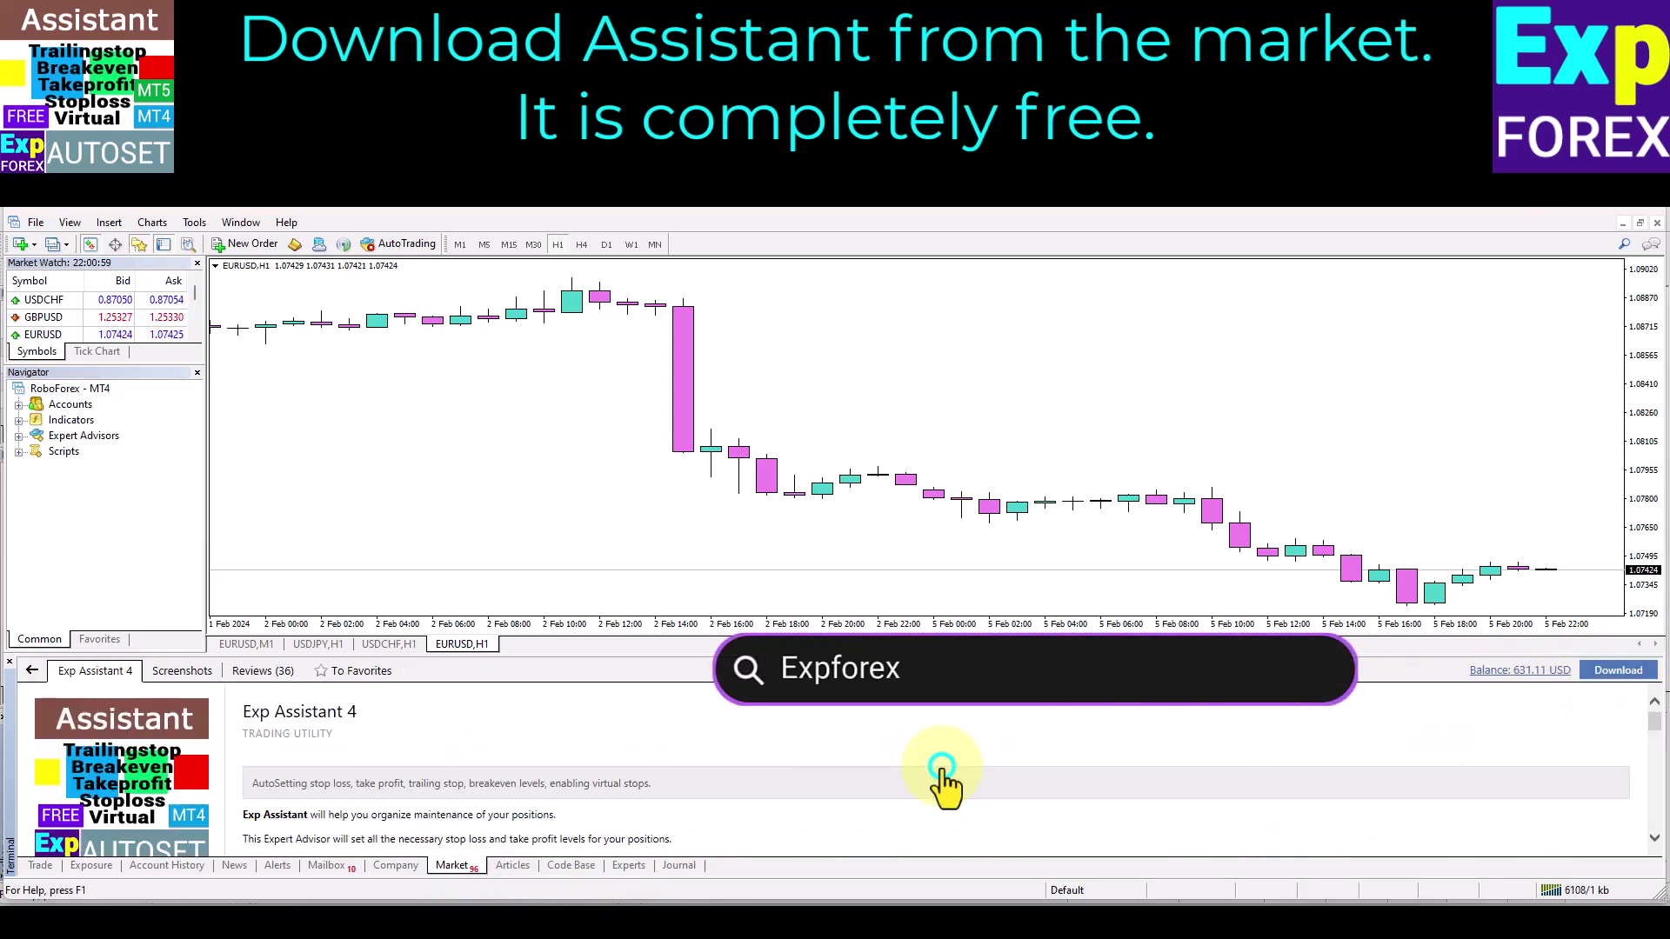
left_click(1604, 685)
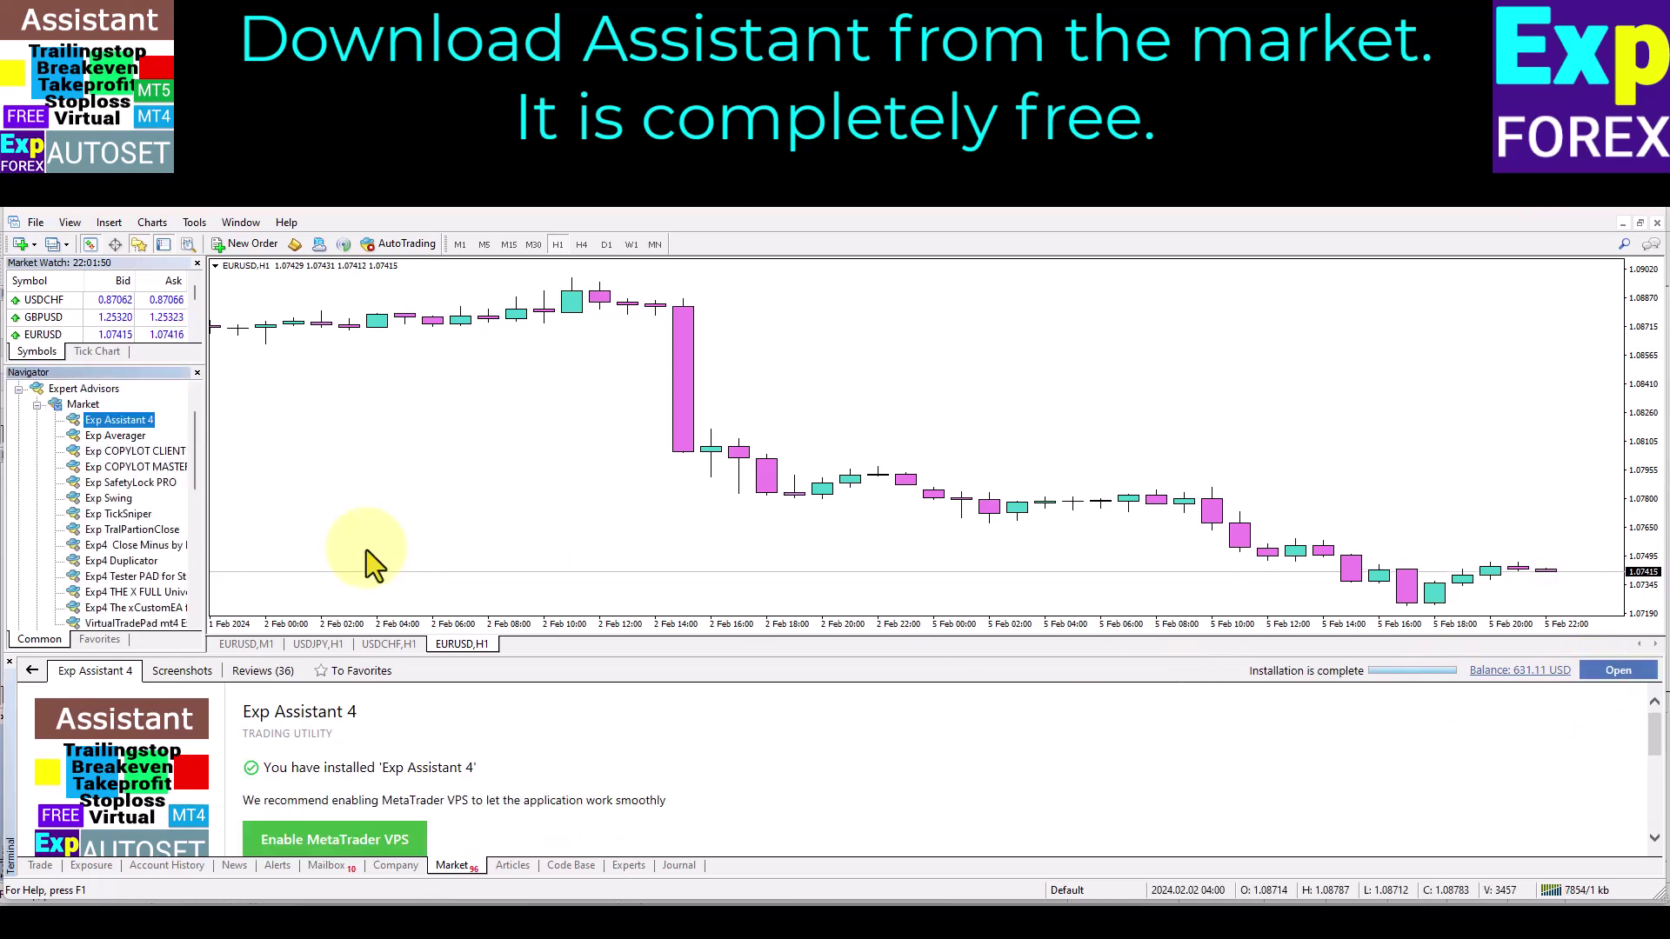
- Attach Exp Assistant 4 to the EURUSD H1 chart with live trading allowed
right_click(149, 419)
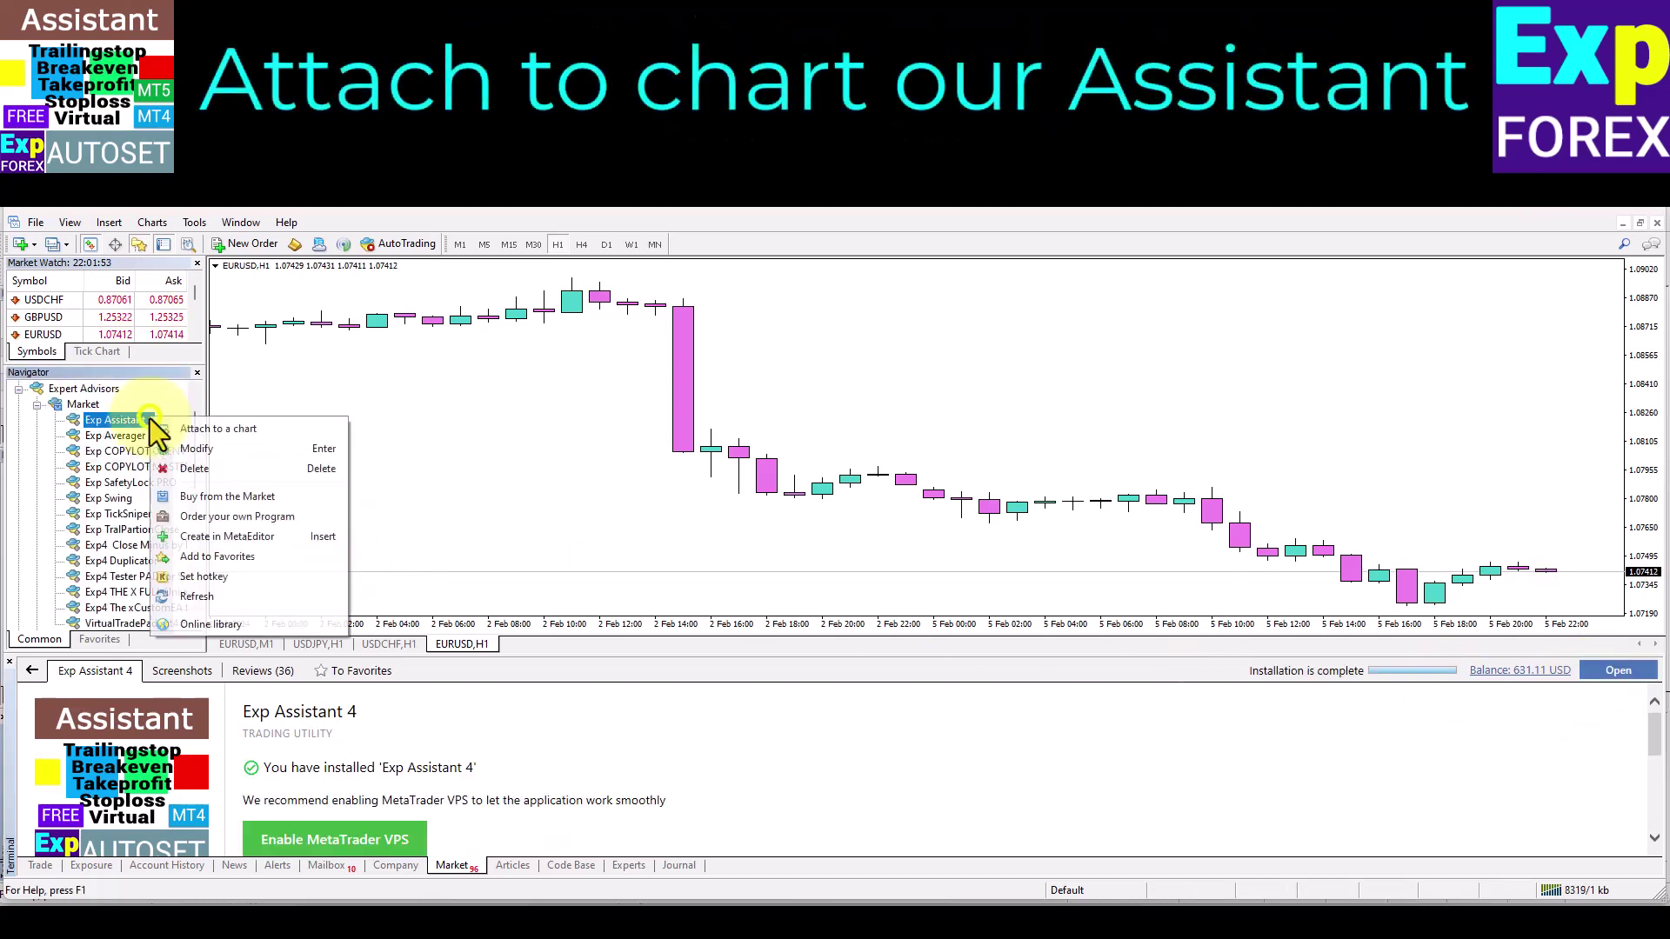
left_click(306, 427)
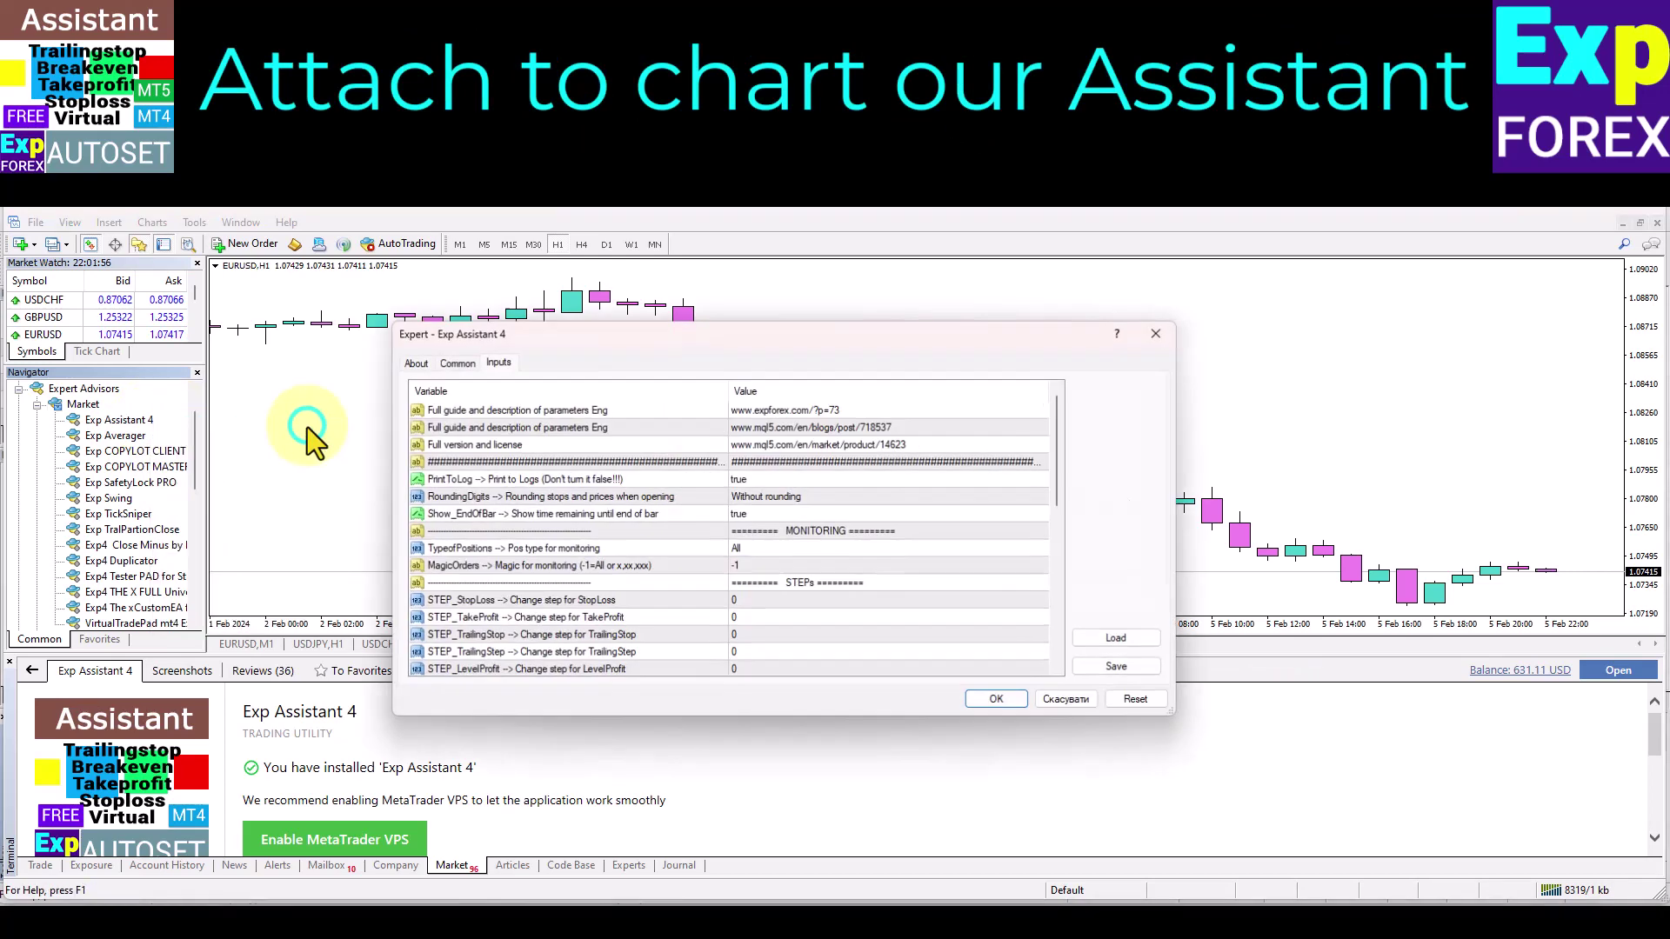
left_click(460, 365)
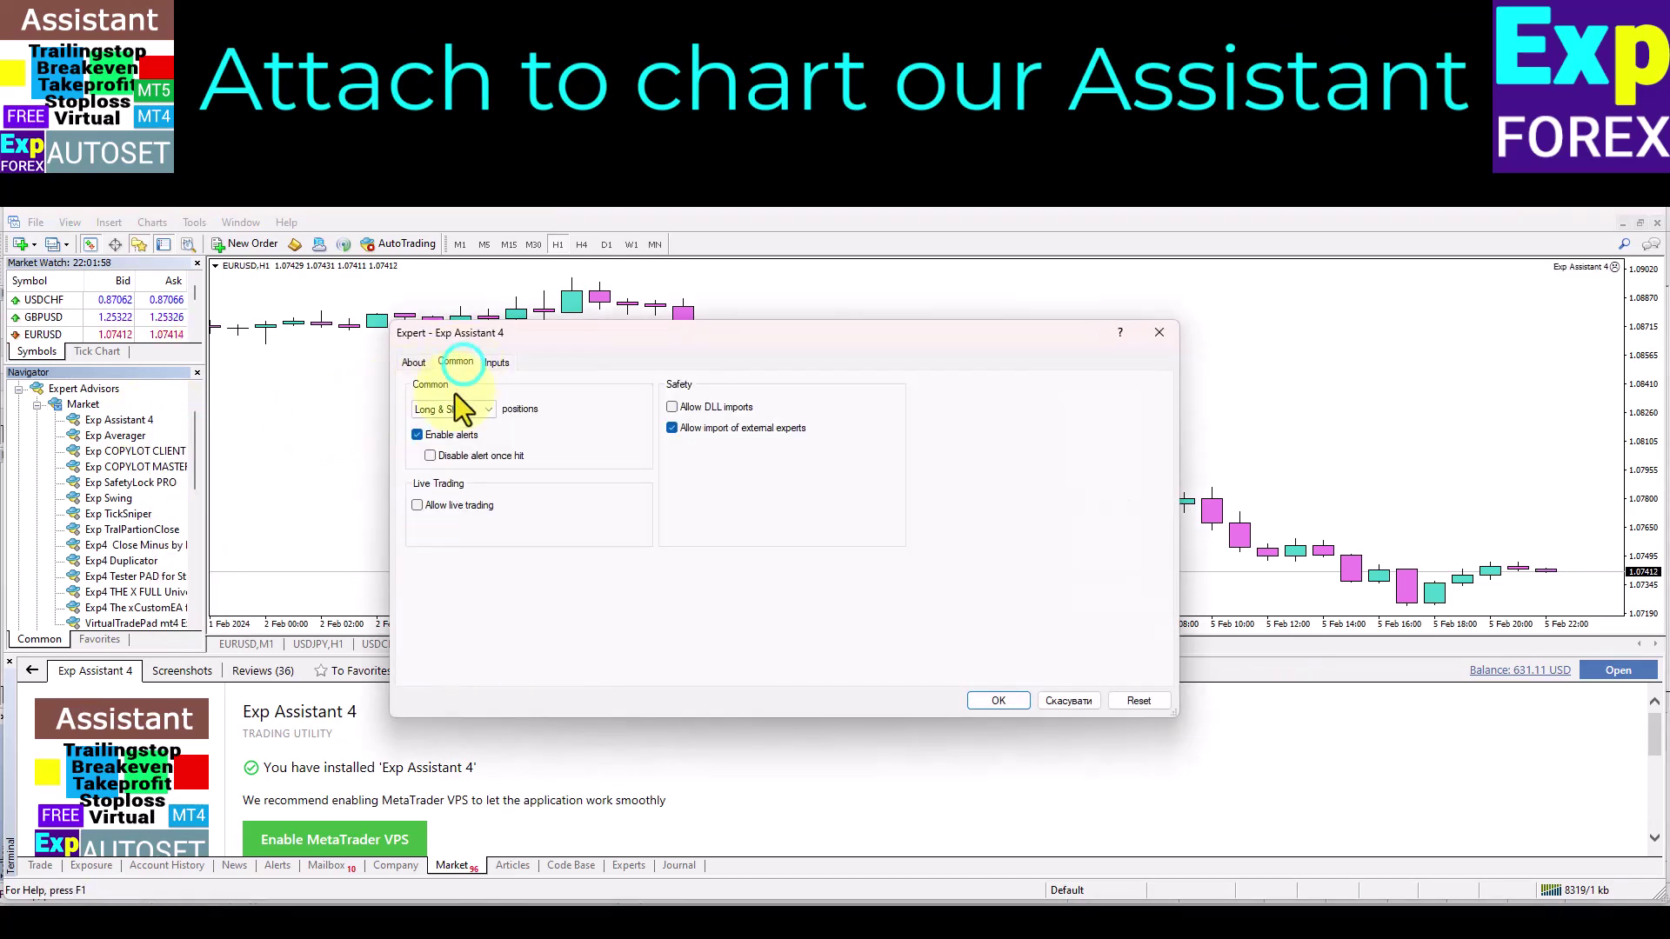
left_click(417, 505)
left_click(414, 362)
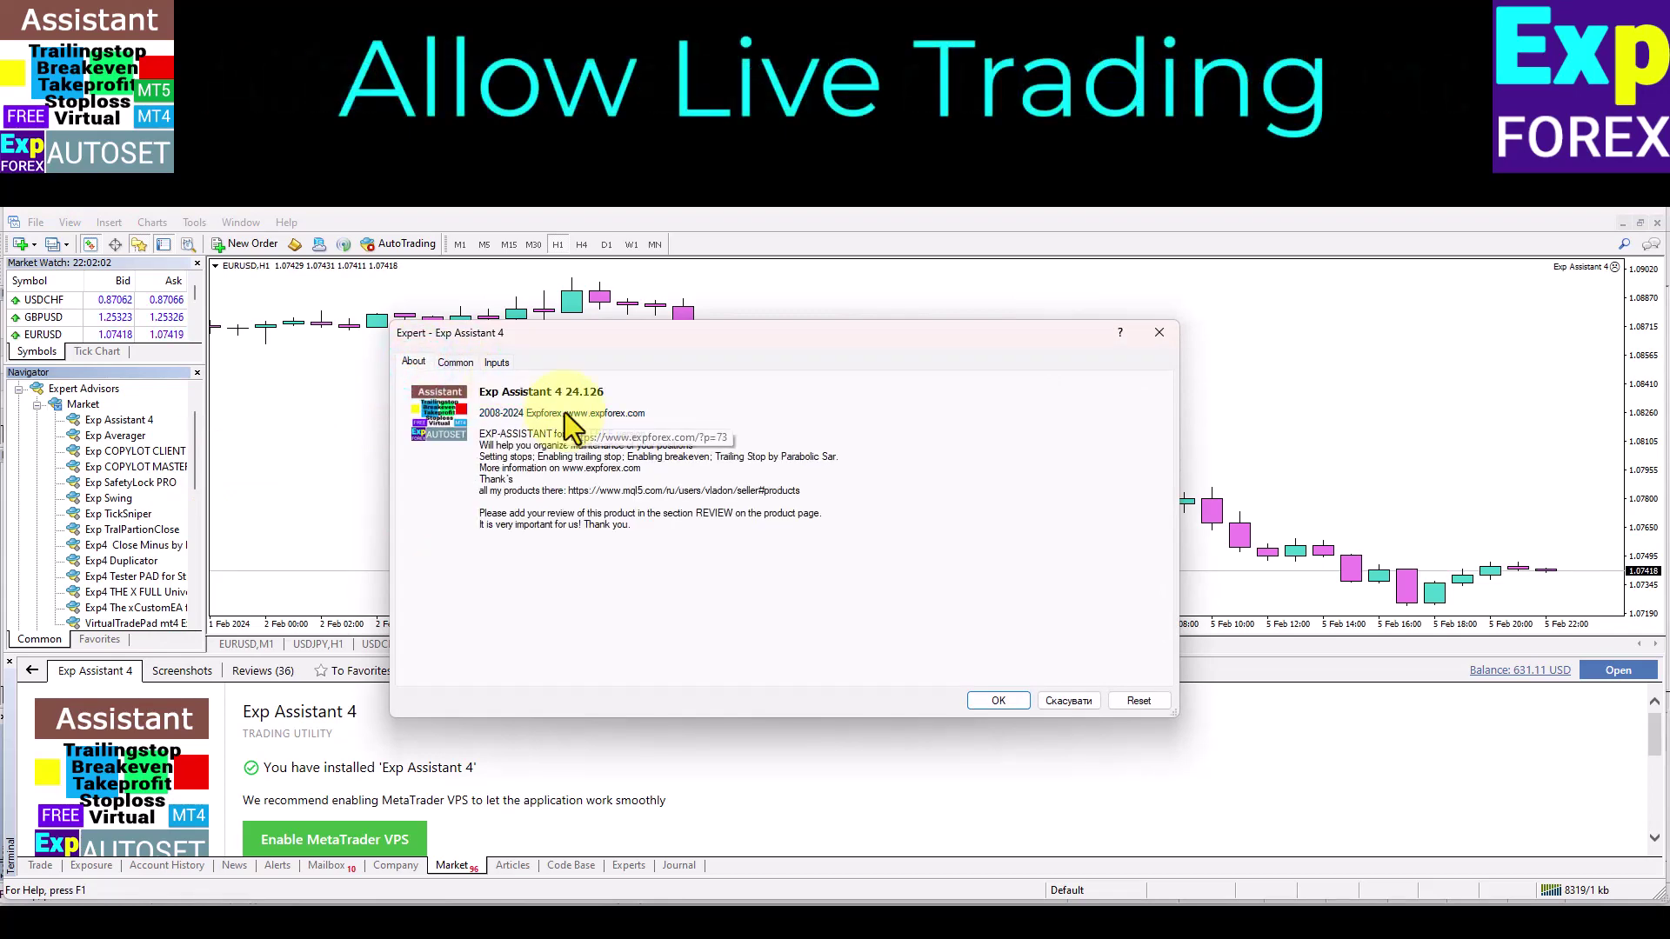
left_click(507, 364)
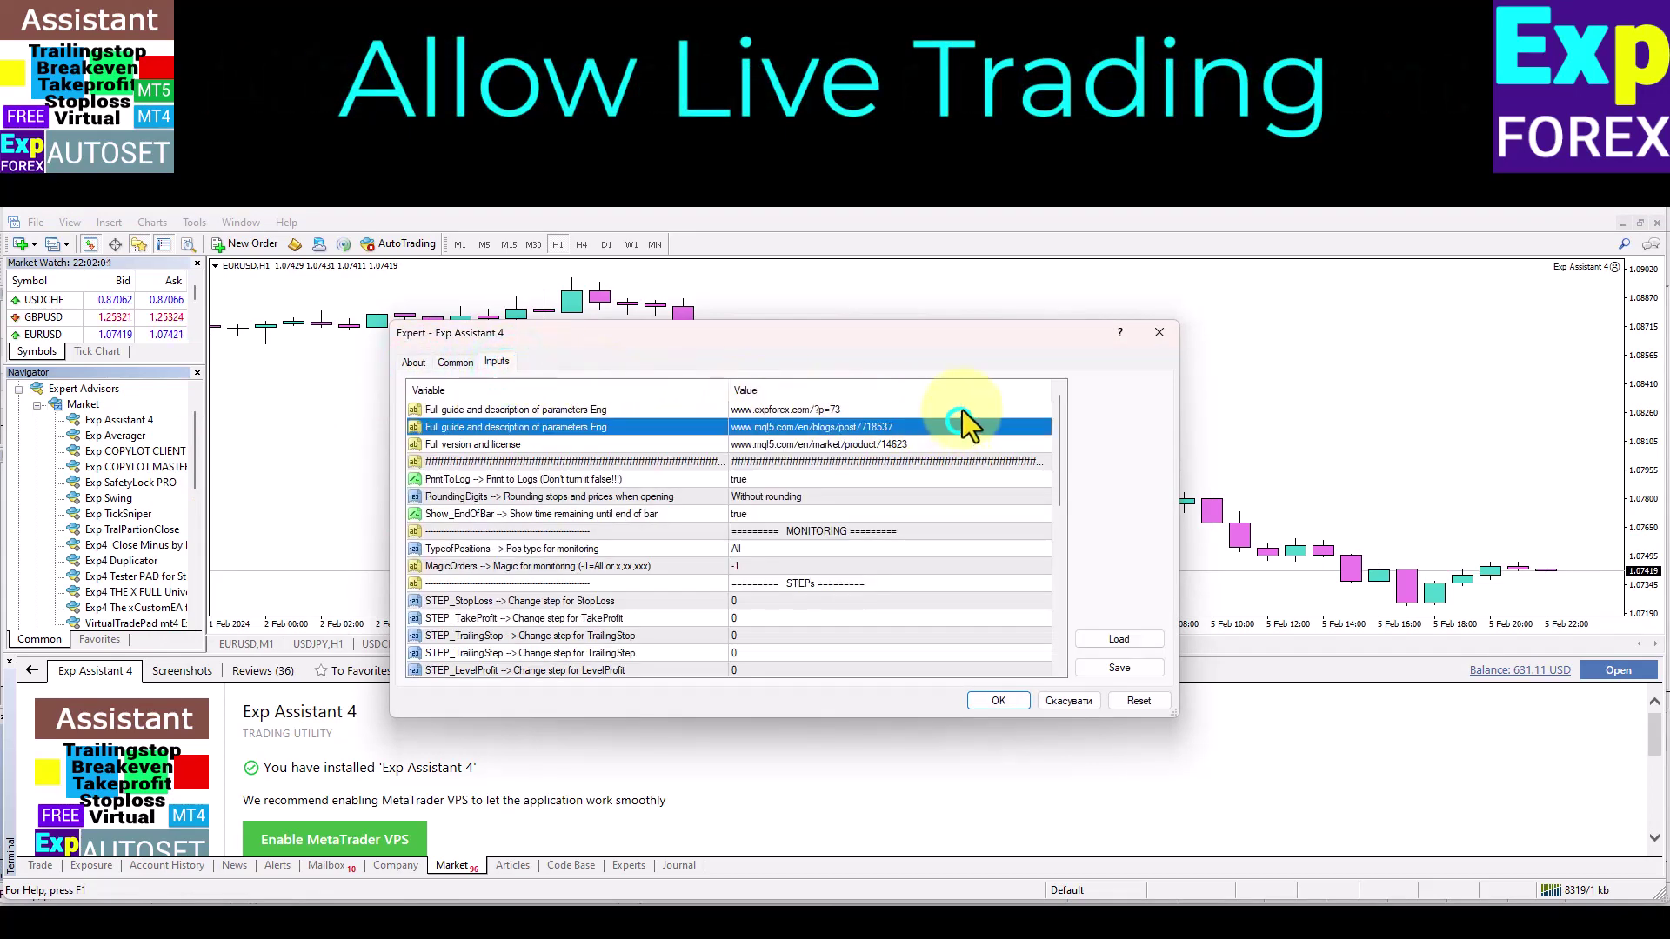
- Check the Full version, TypeofPositions and MagicOrders inputs, then start the advisor and show open trades
left_click(979, 442)
left_click(912, 547)
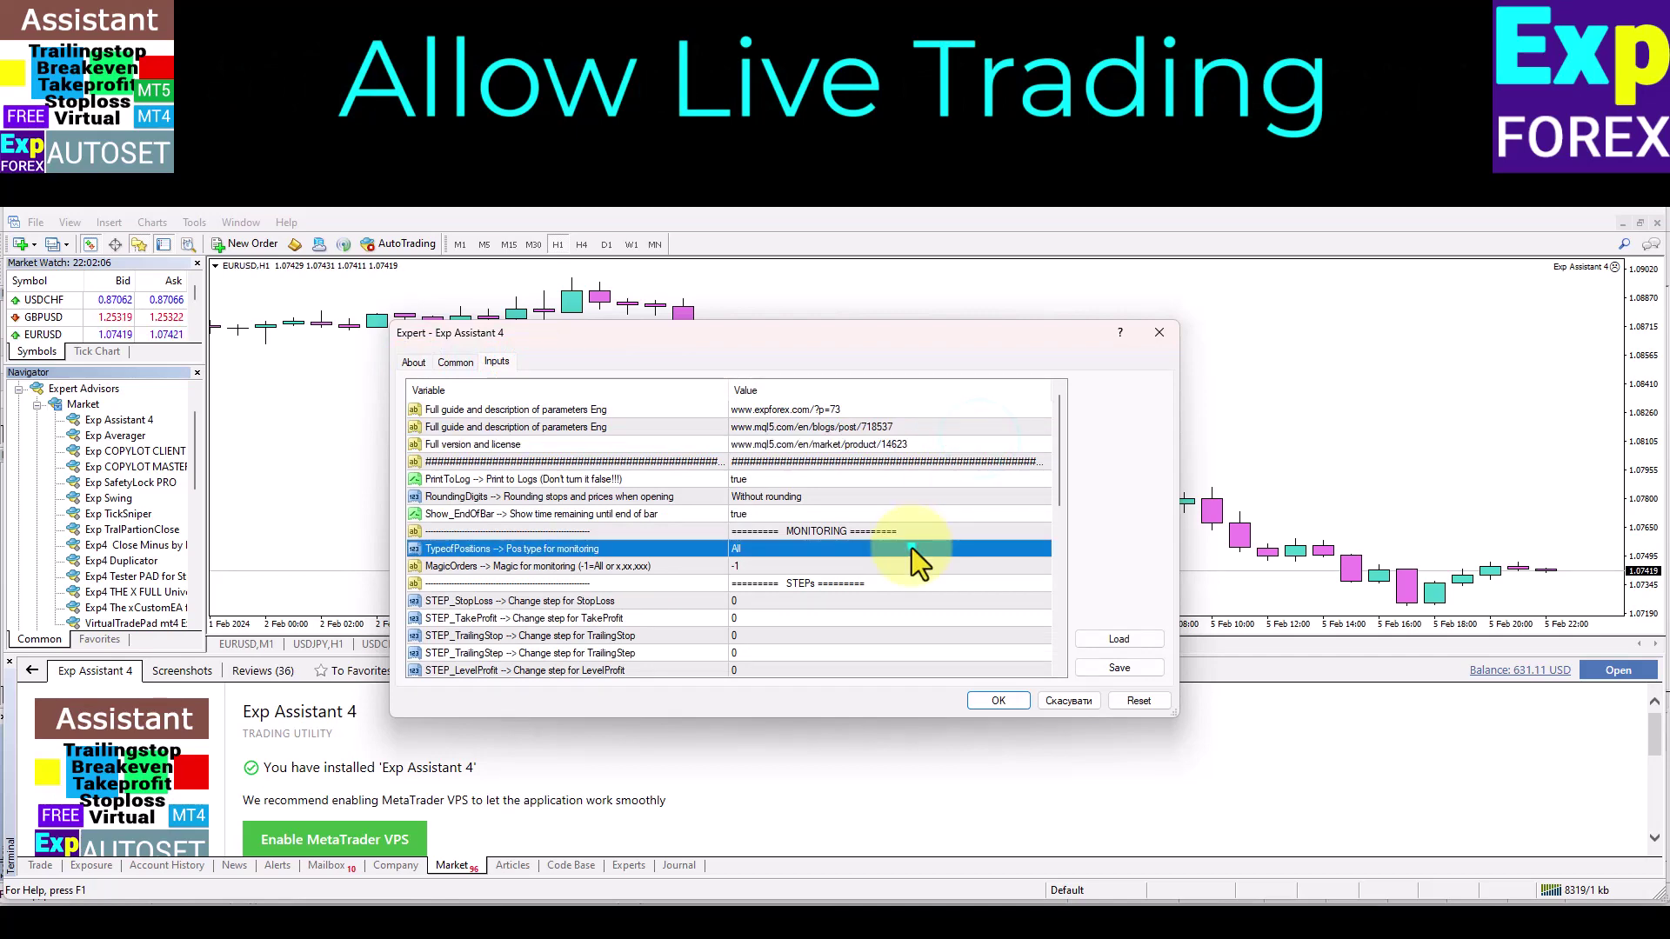
left_click(931, 559)
scroll(932, 561, "down", 10)
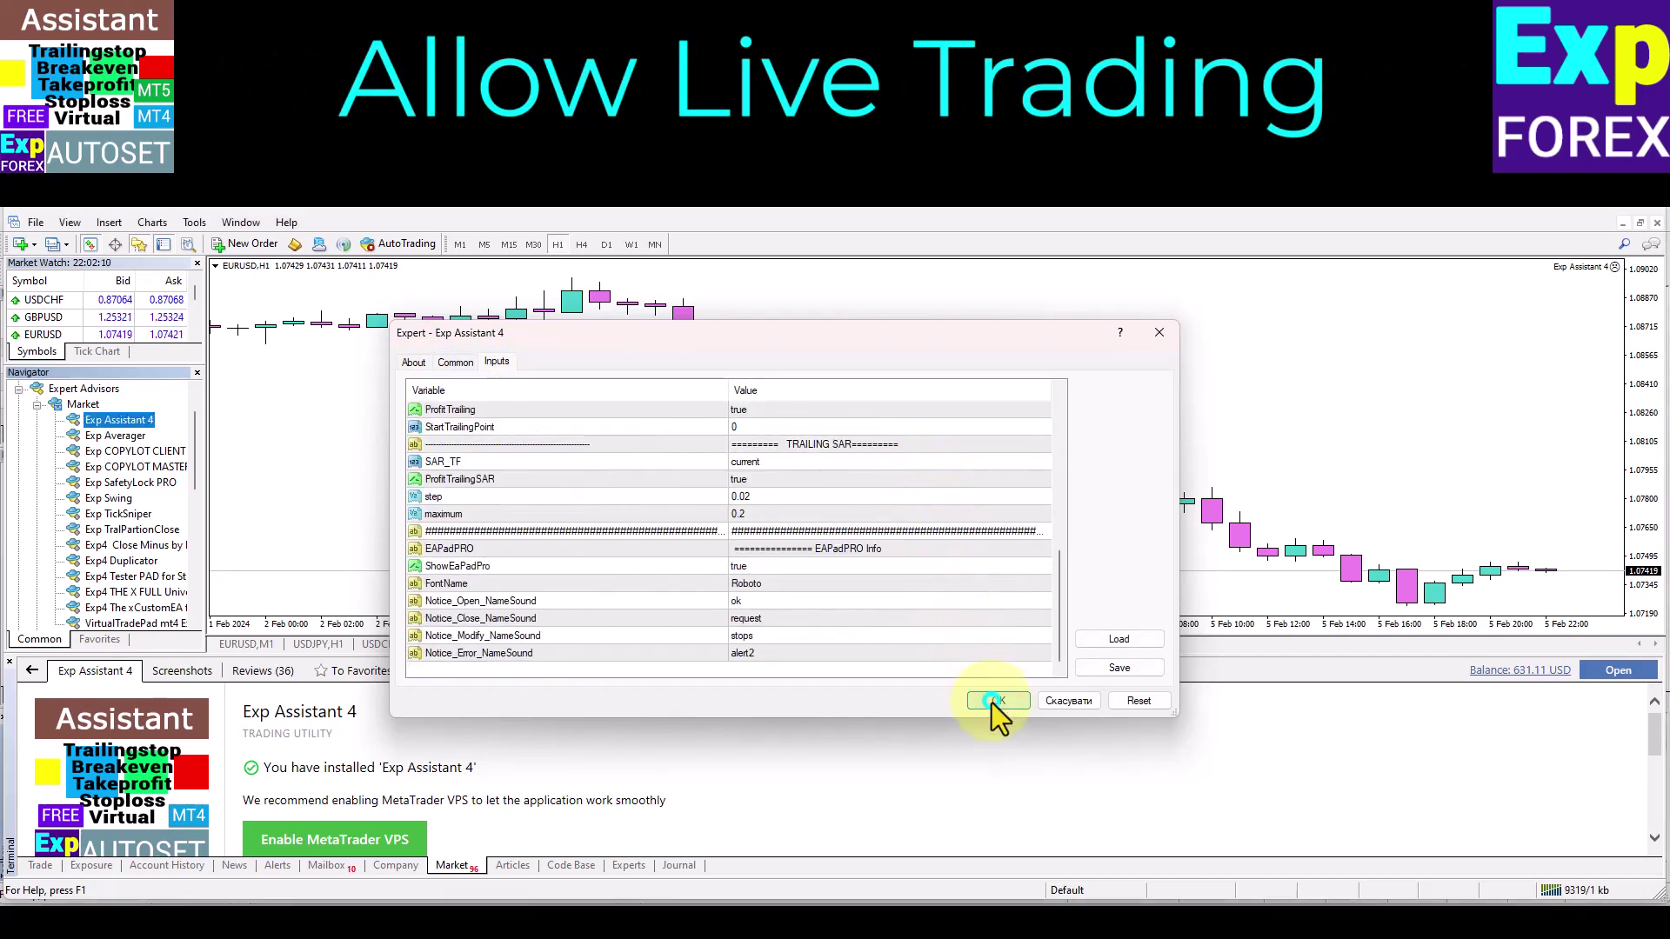
left_click(992, 703)
left_click(41, 865)
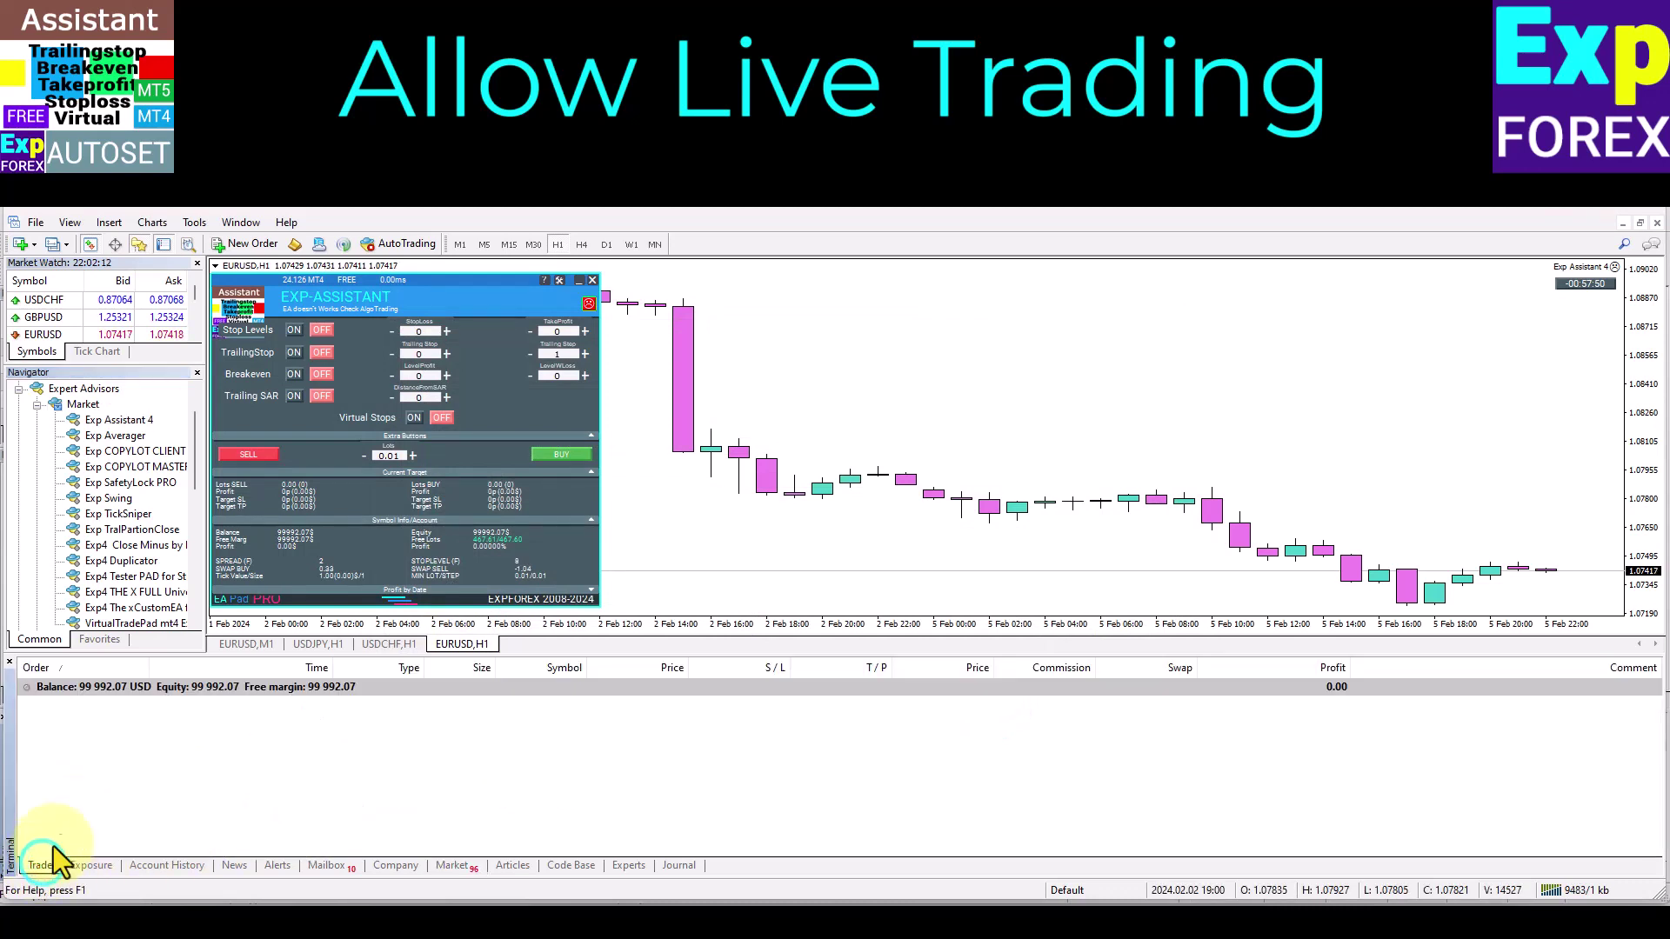
left_click(399, 244)
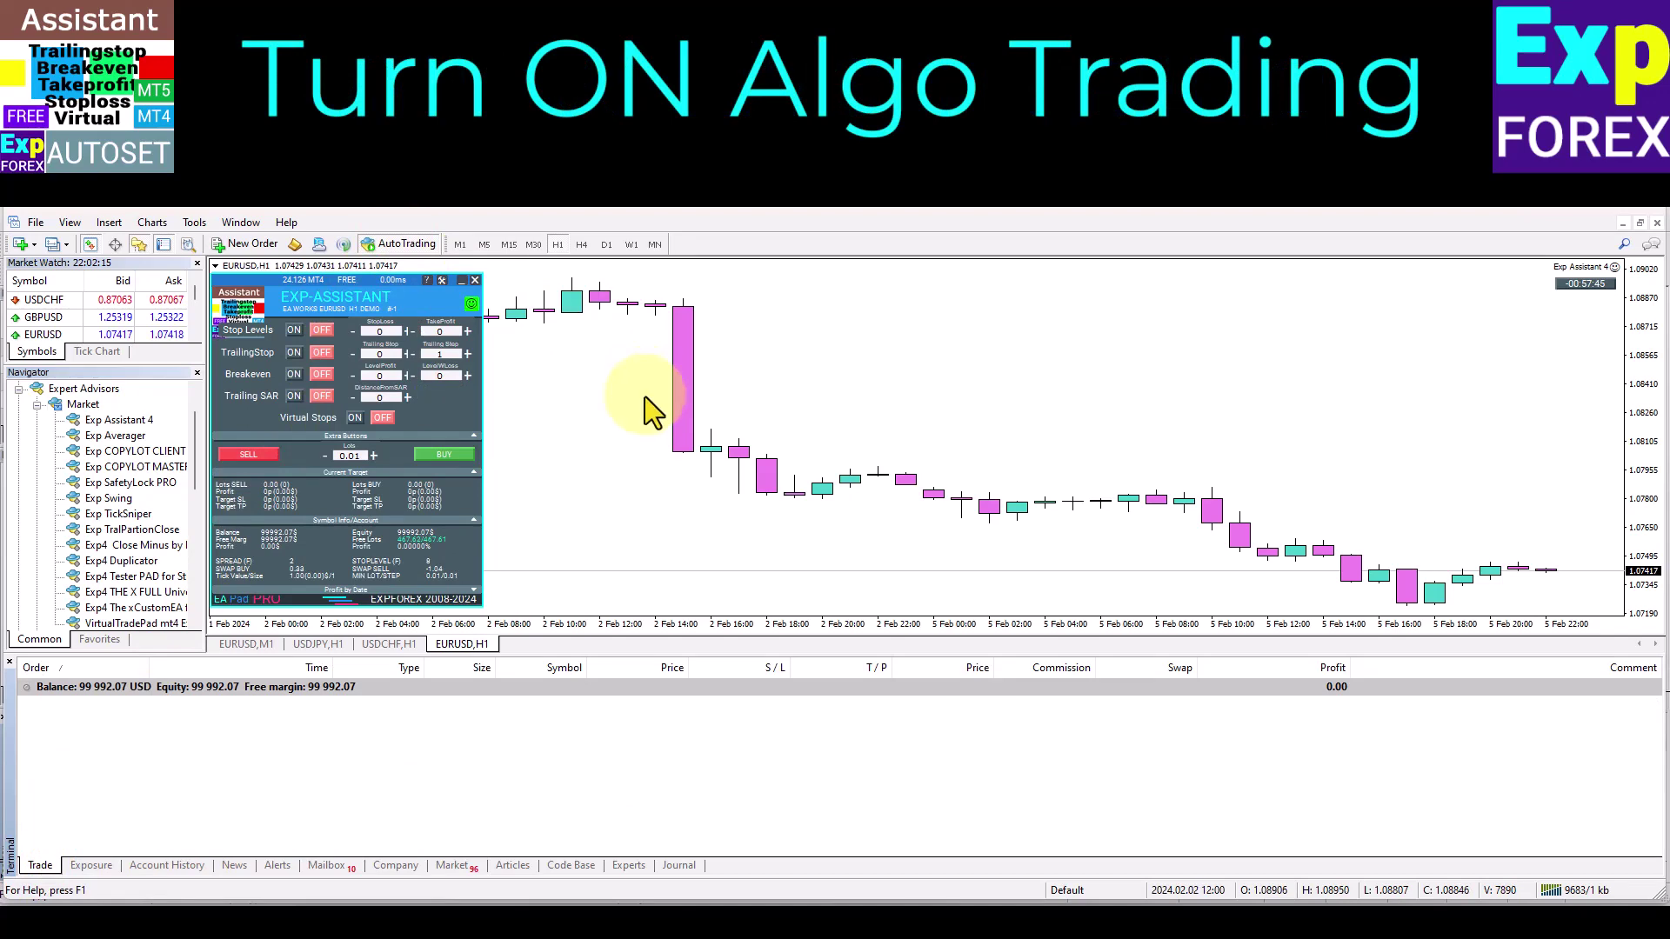
left_click_drag(566, 656, 573, 734)
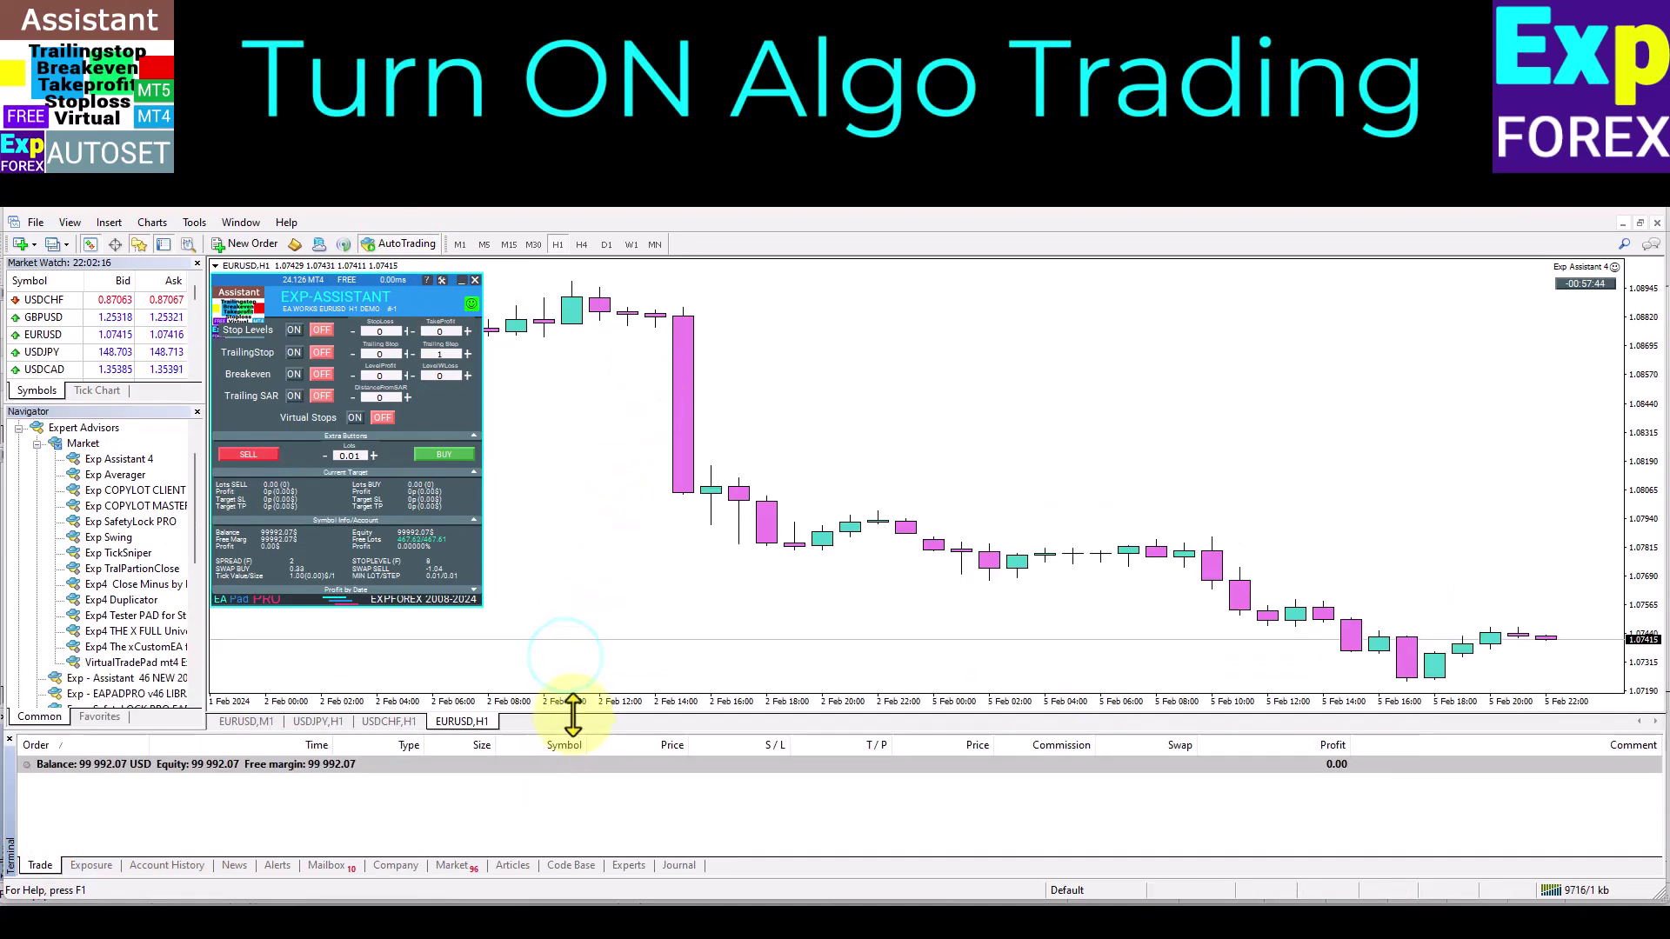
left_click(571, 639)
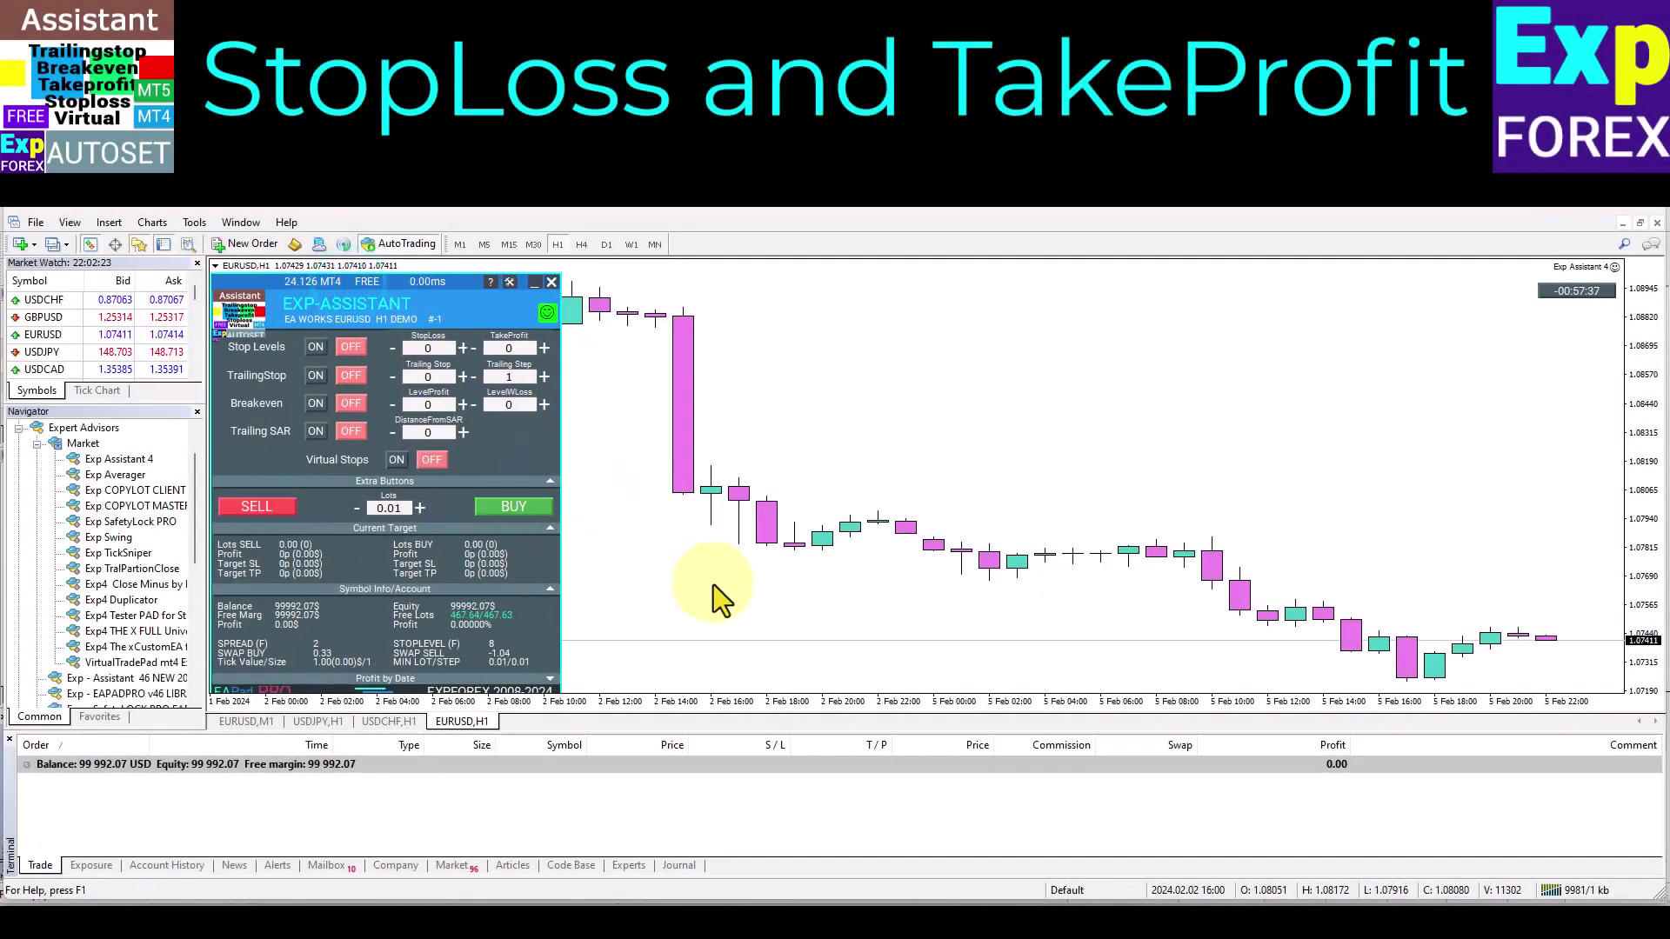
key("Right")
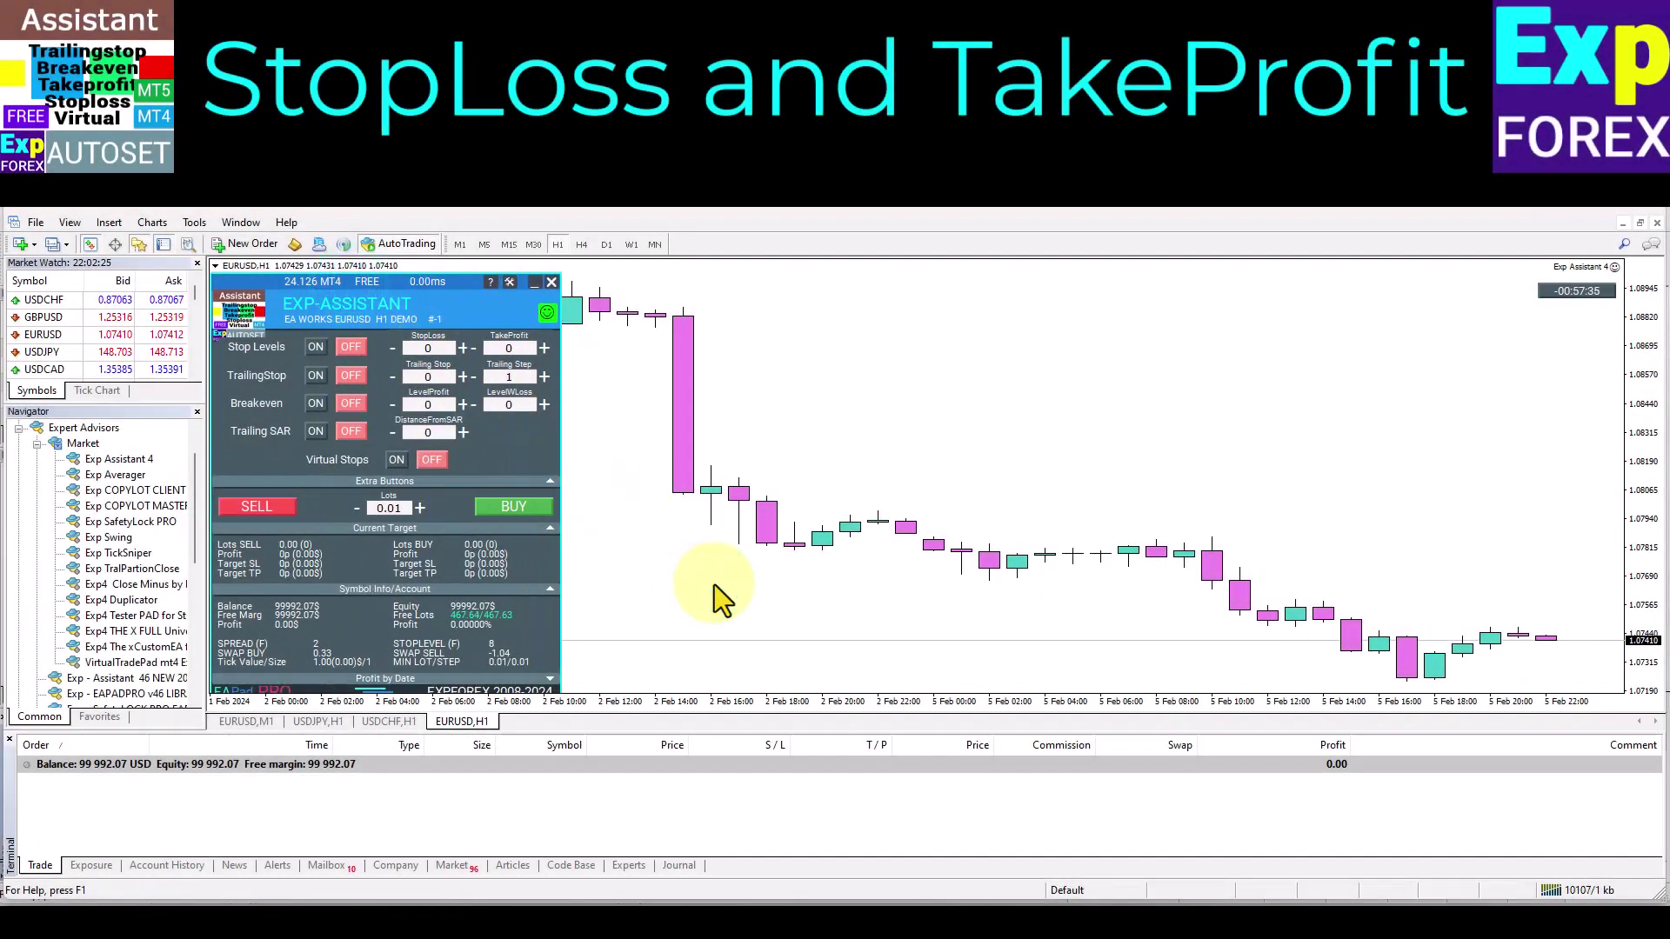
- Turn on stop levels and open a 0.01-lot EURUSD sell and buy
left_click(316, 347)
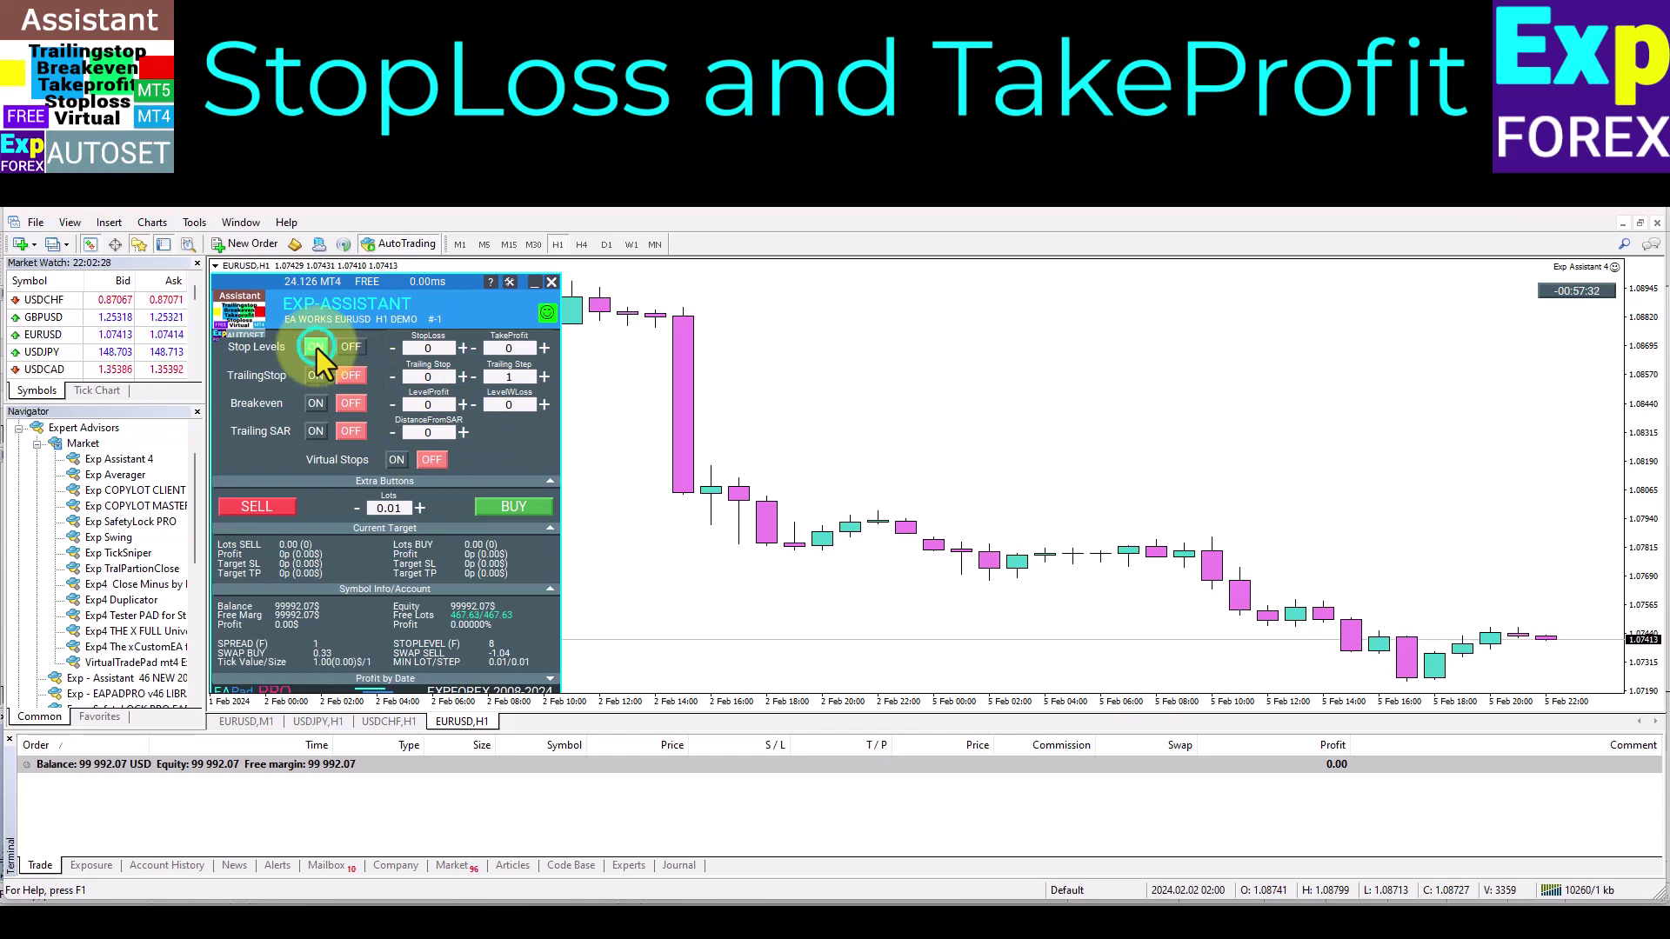
left_click(277, 508)
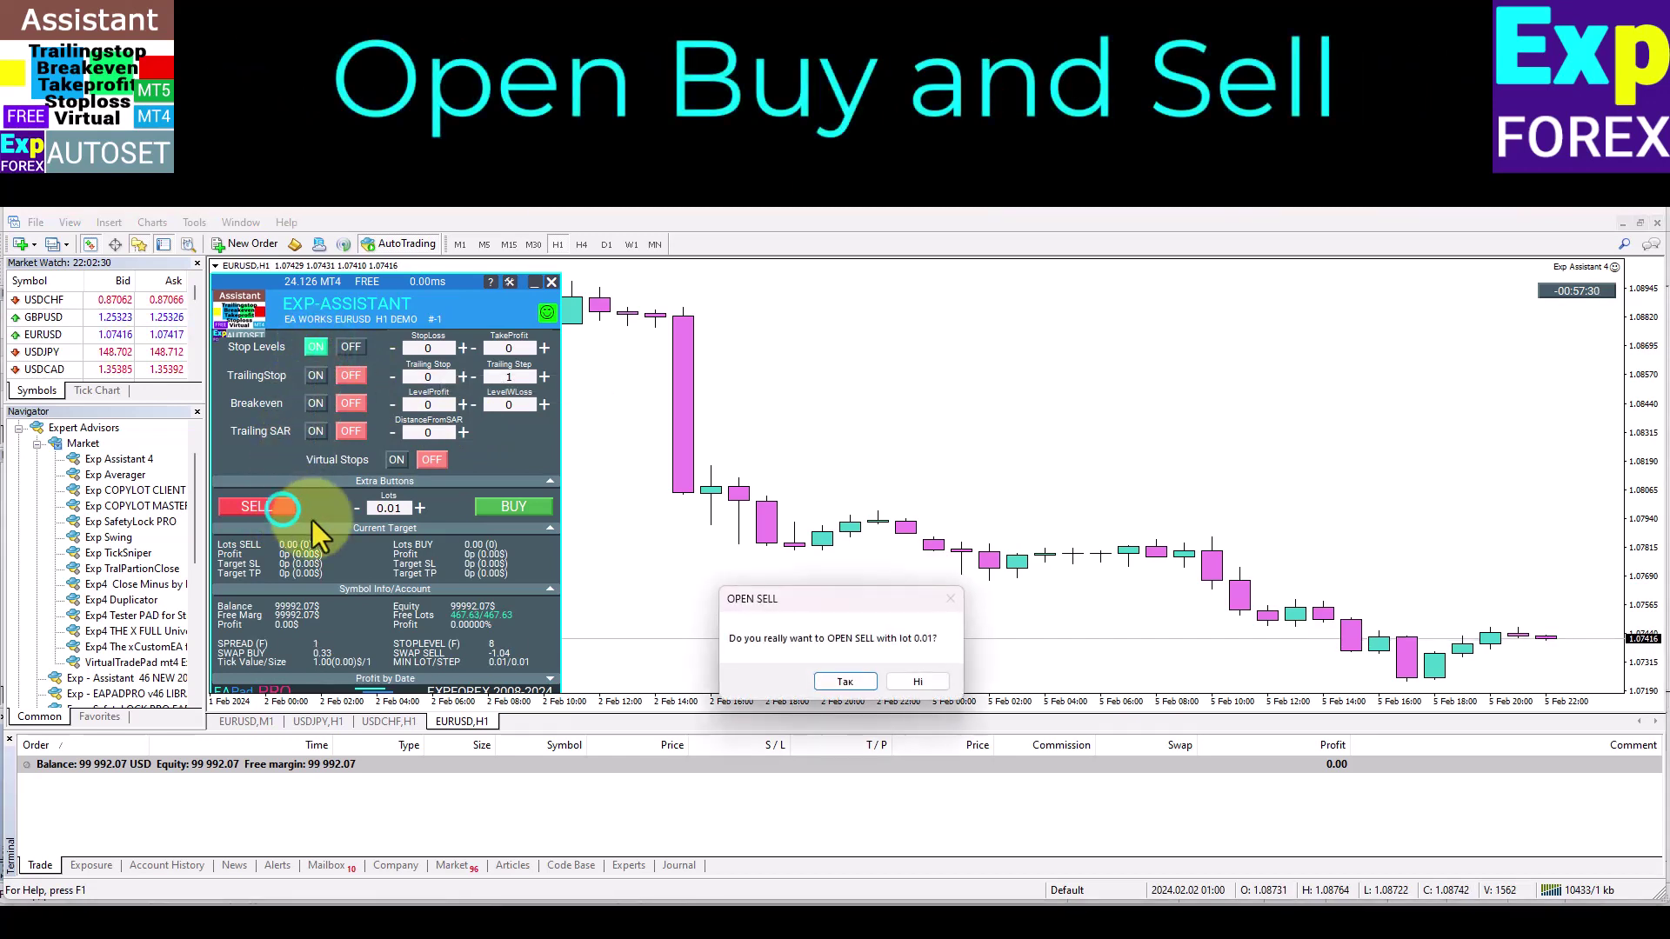
left_click(857, 684)
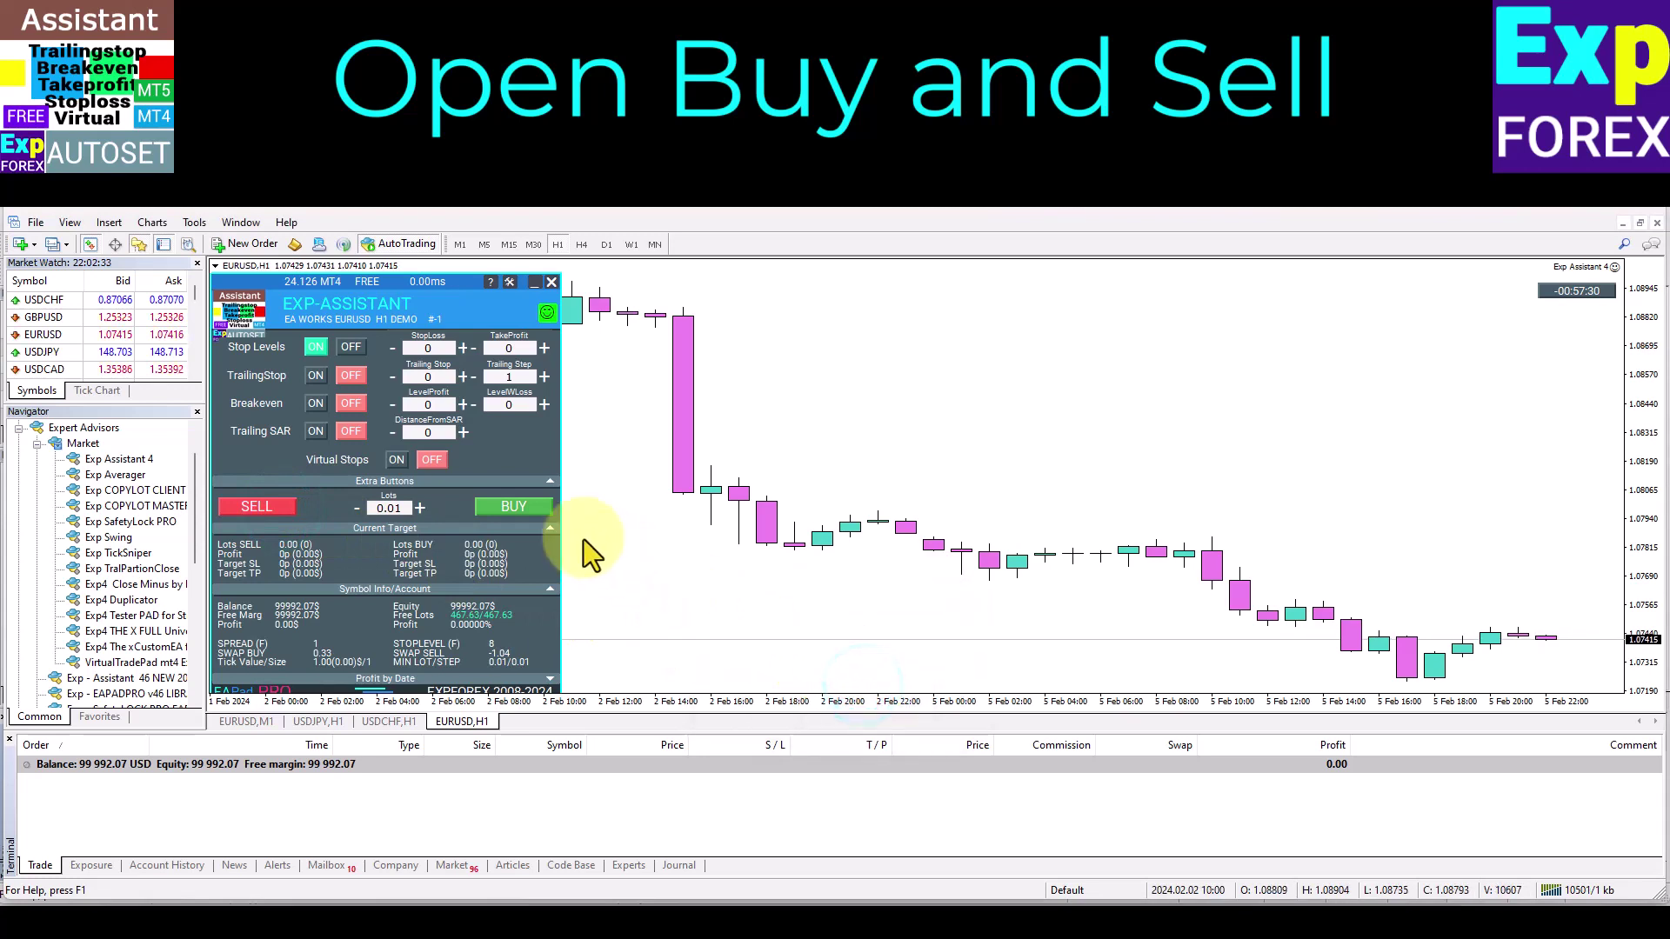
left_click(519, 506)
left_click(845, 681)
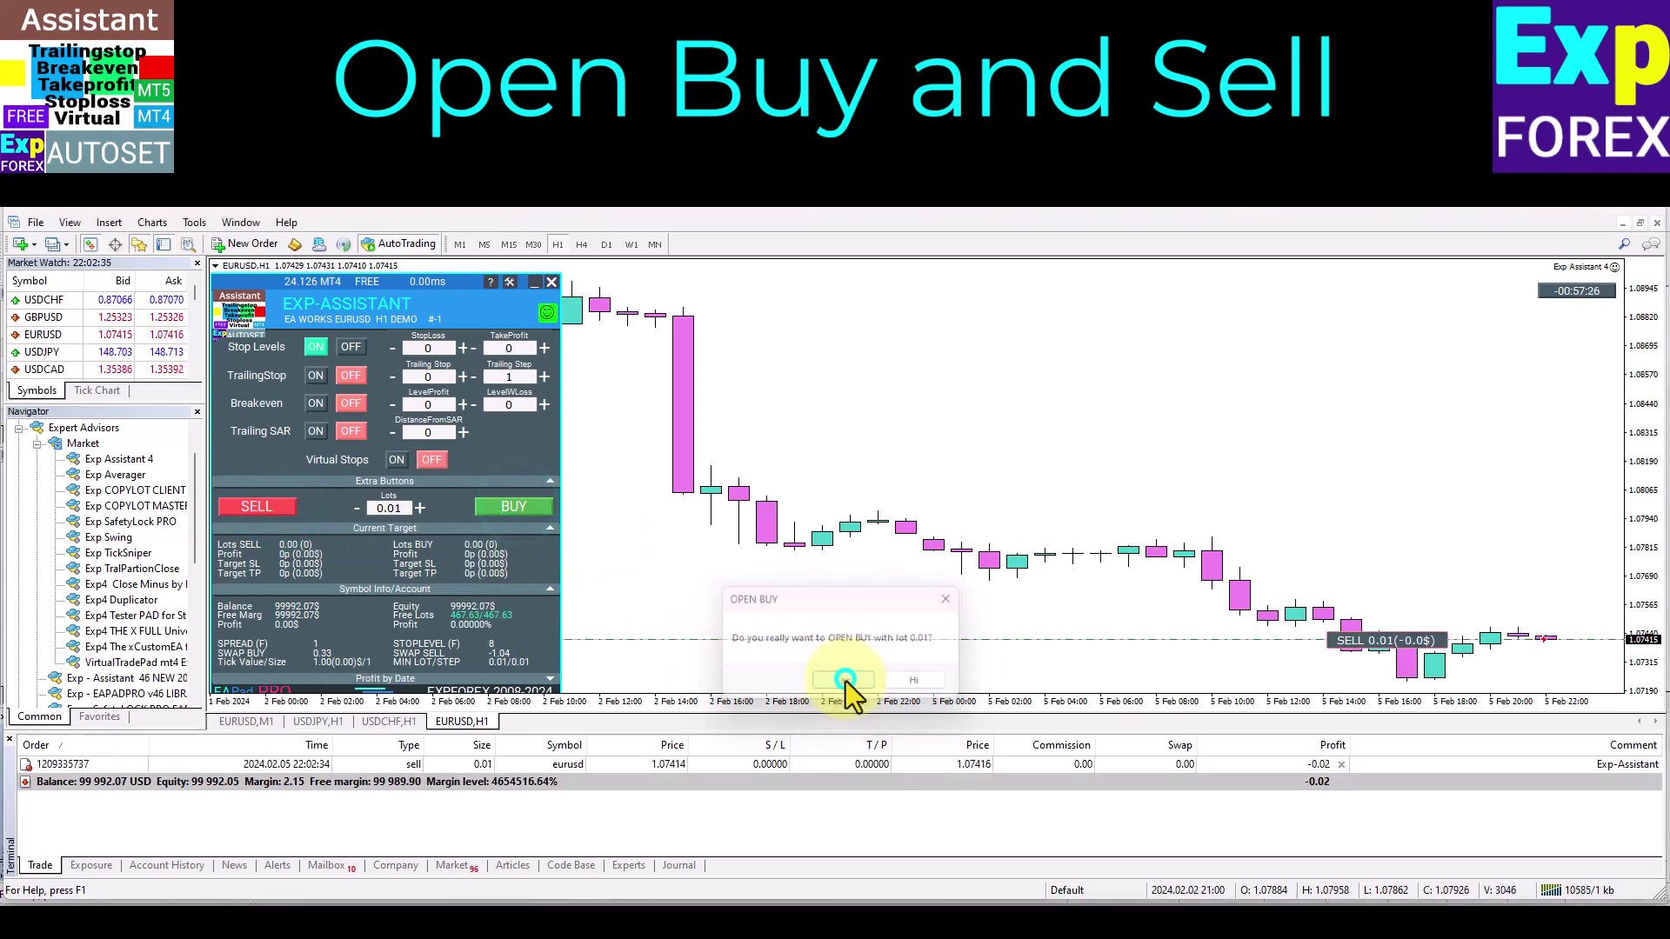
left_click_drag(1639, 522, 1644, 639)
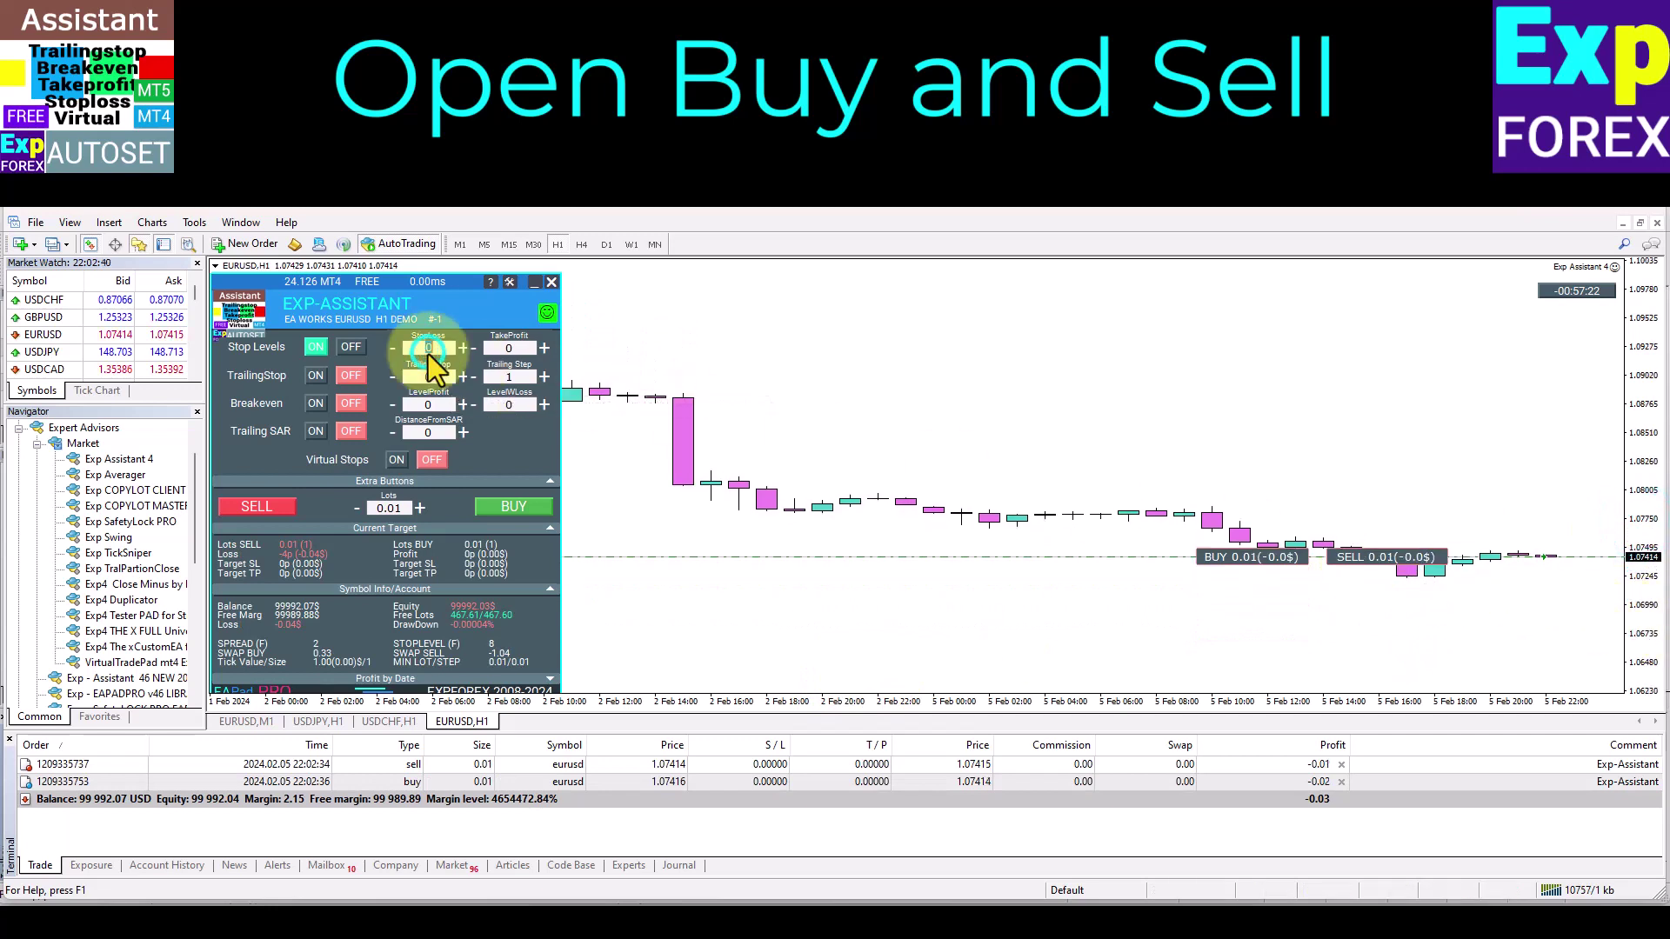
- Set stop loss to 500 and take profit to 100 points, and enable the trailing stop
left_click(427, 353)
type("500")
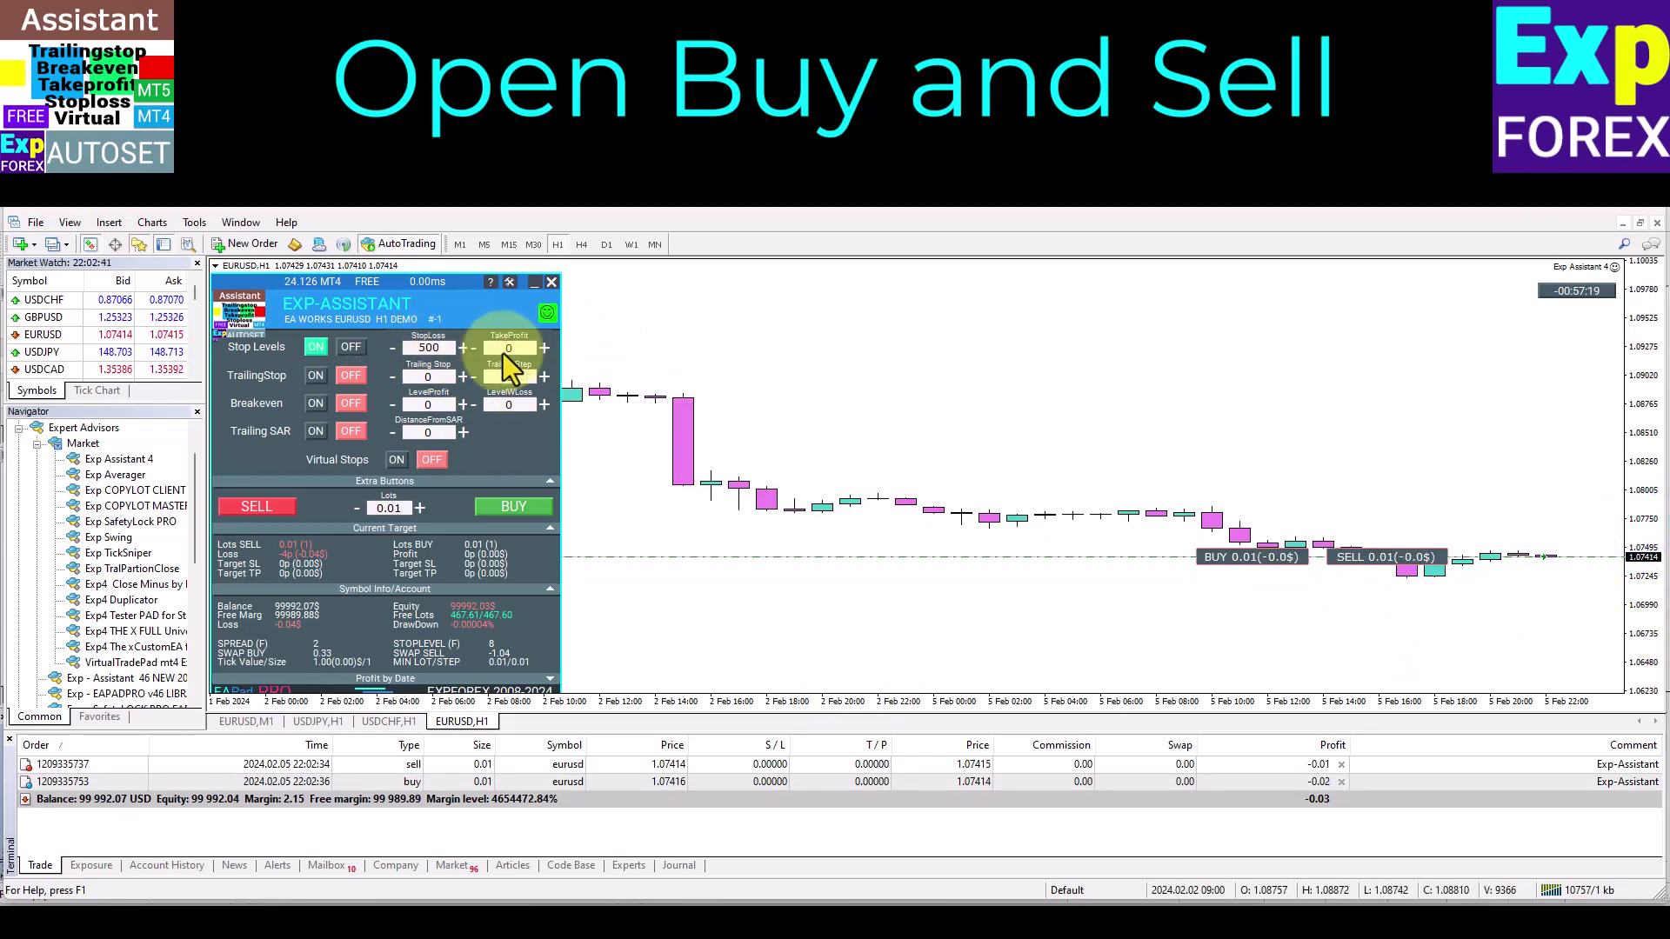
left_click(503, 350)
type("100")
key("Return")
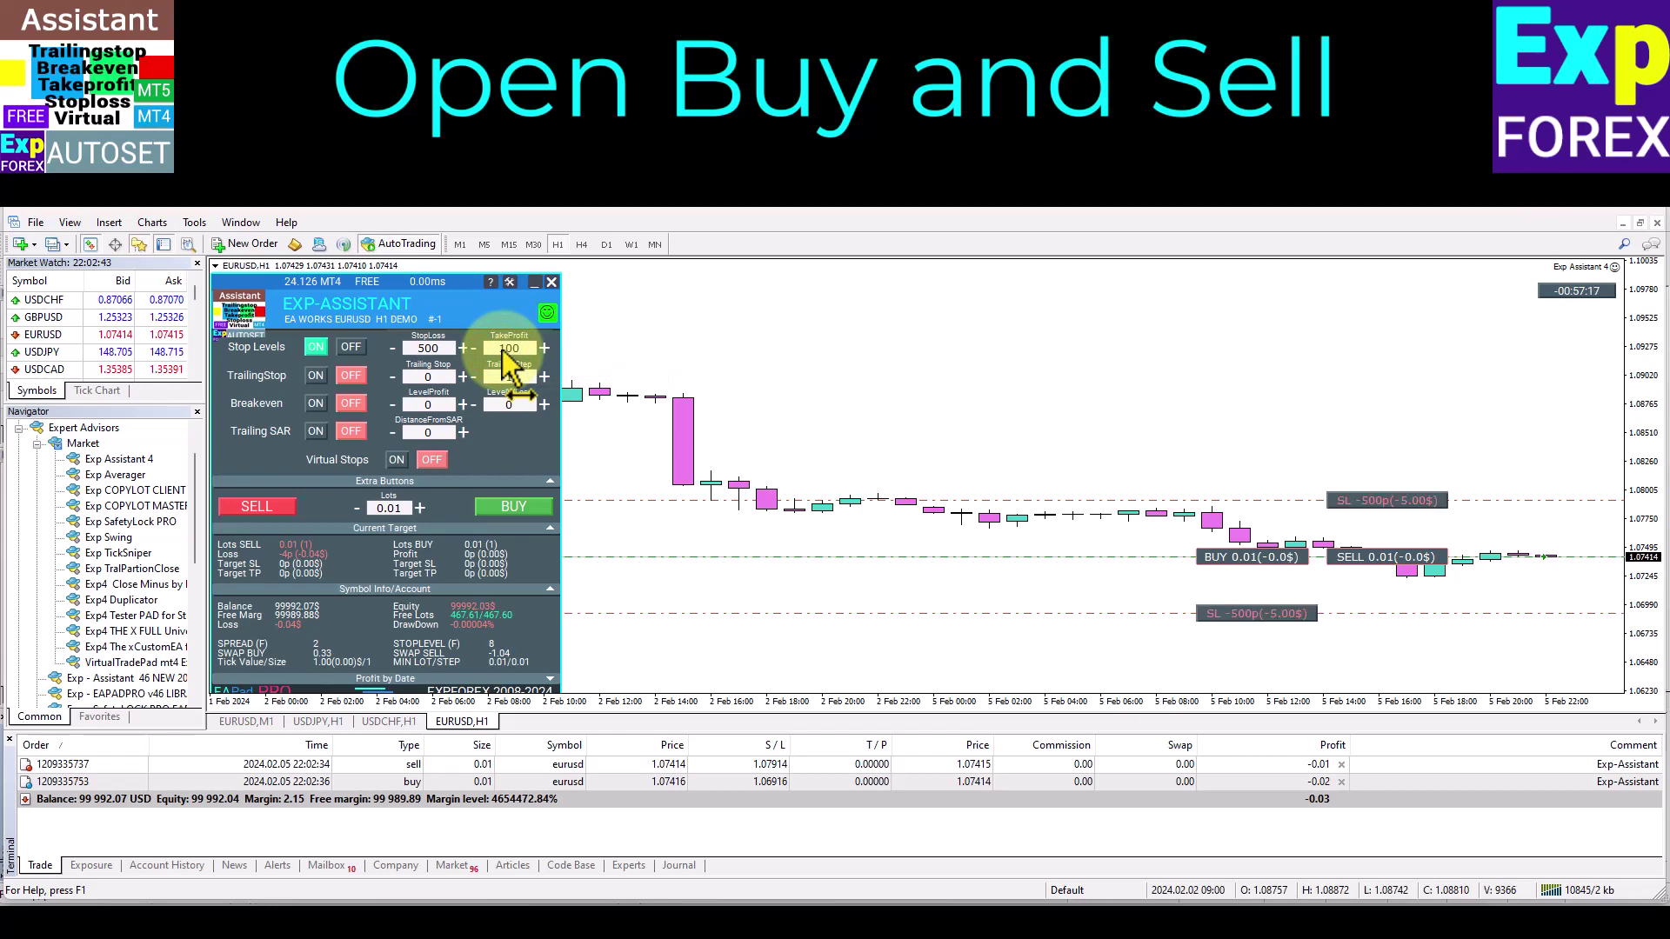
left_click(887, 767)
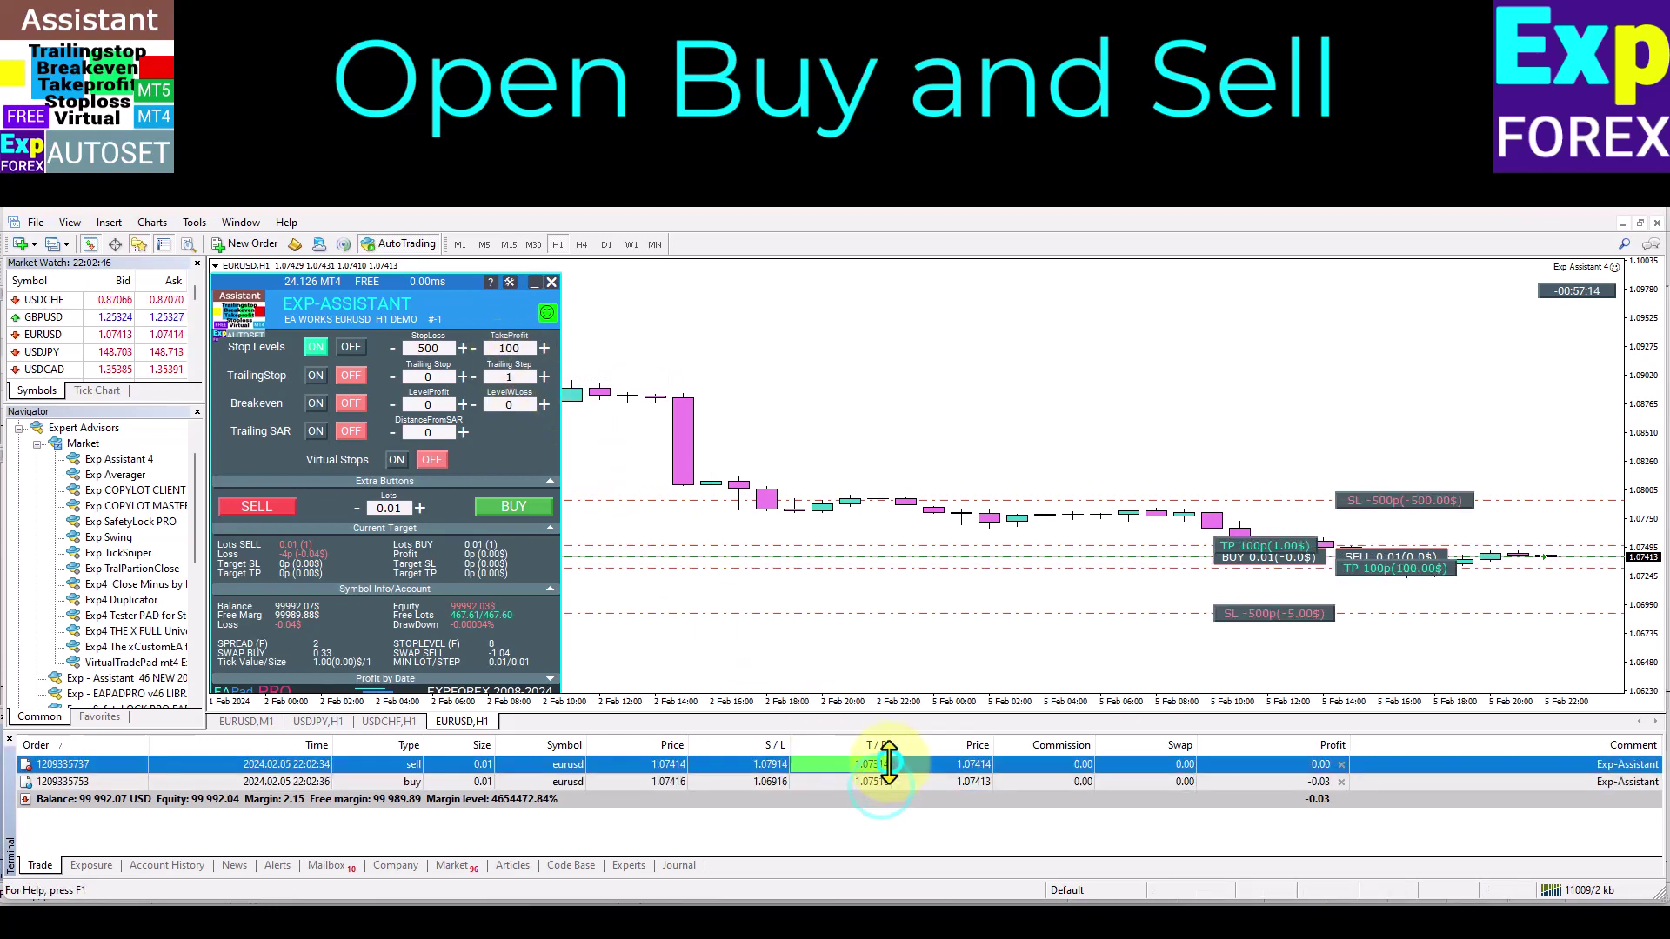
left_click(312, 377)
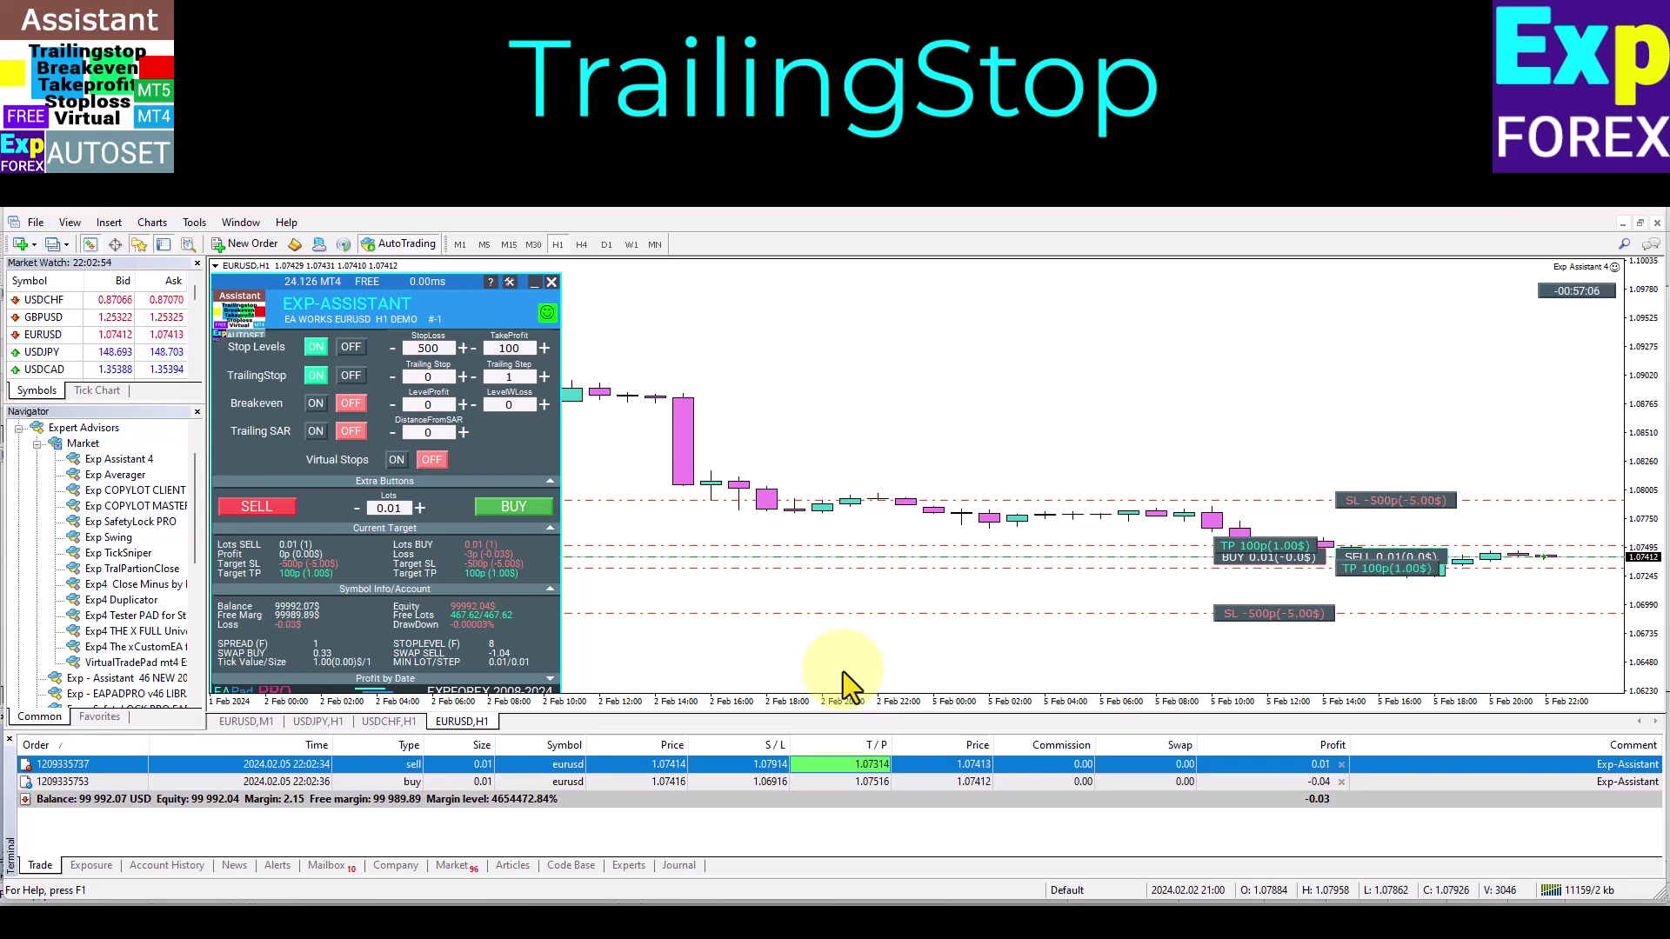
- Toggle Virtual Stops on then off to keep real SL/TP, and turn Breakeven on
left_click(394, 463)
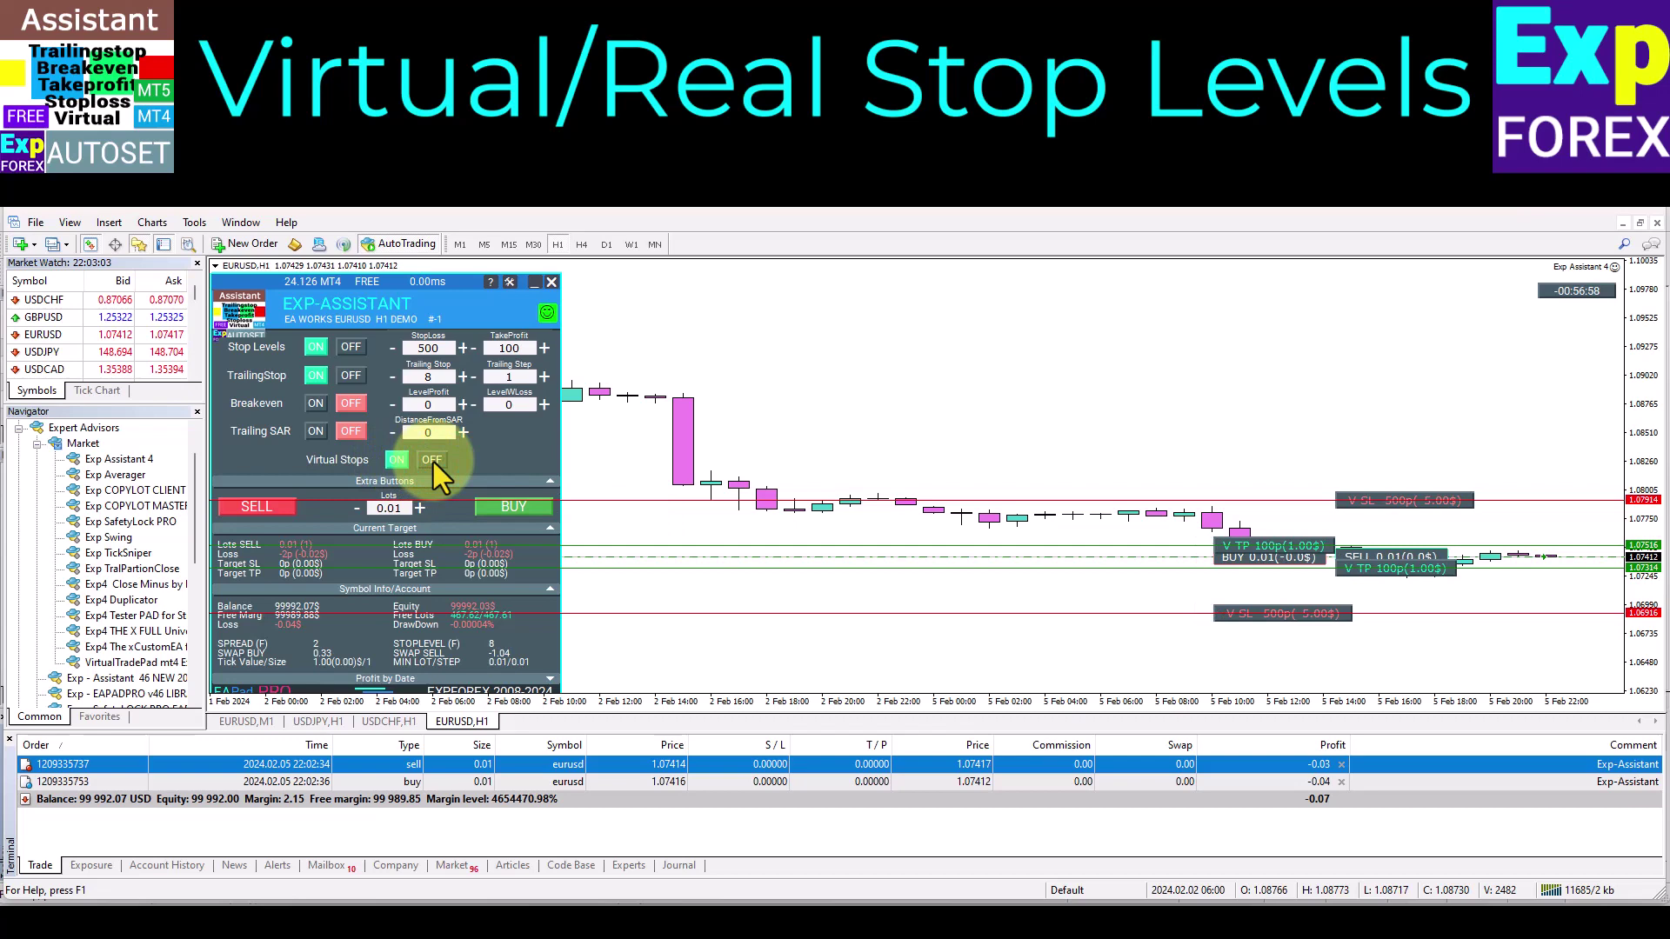
left_click(435, 461)
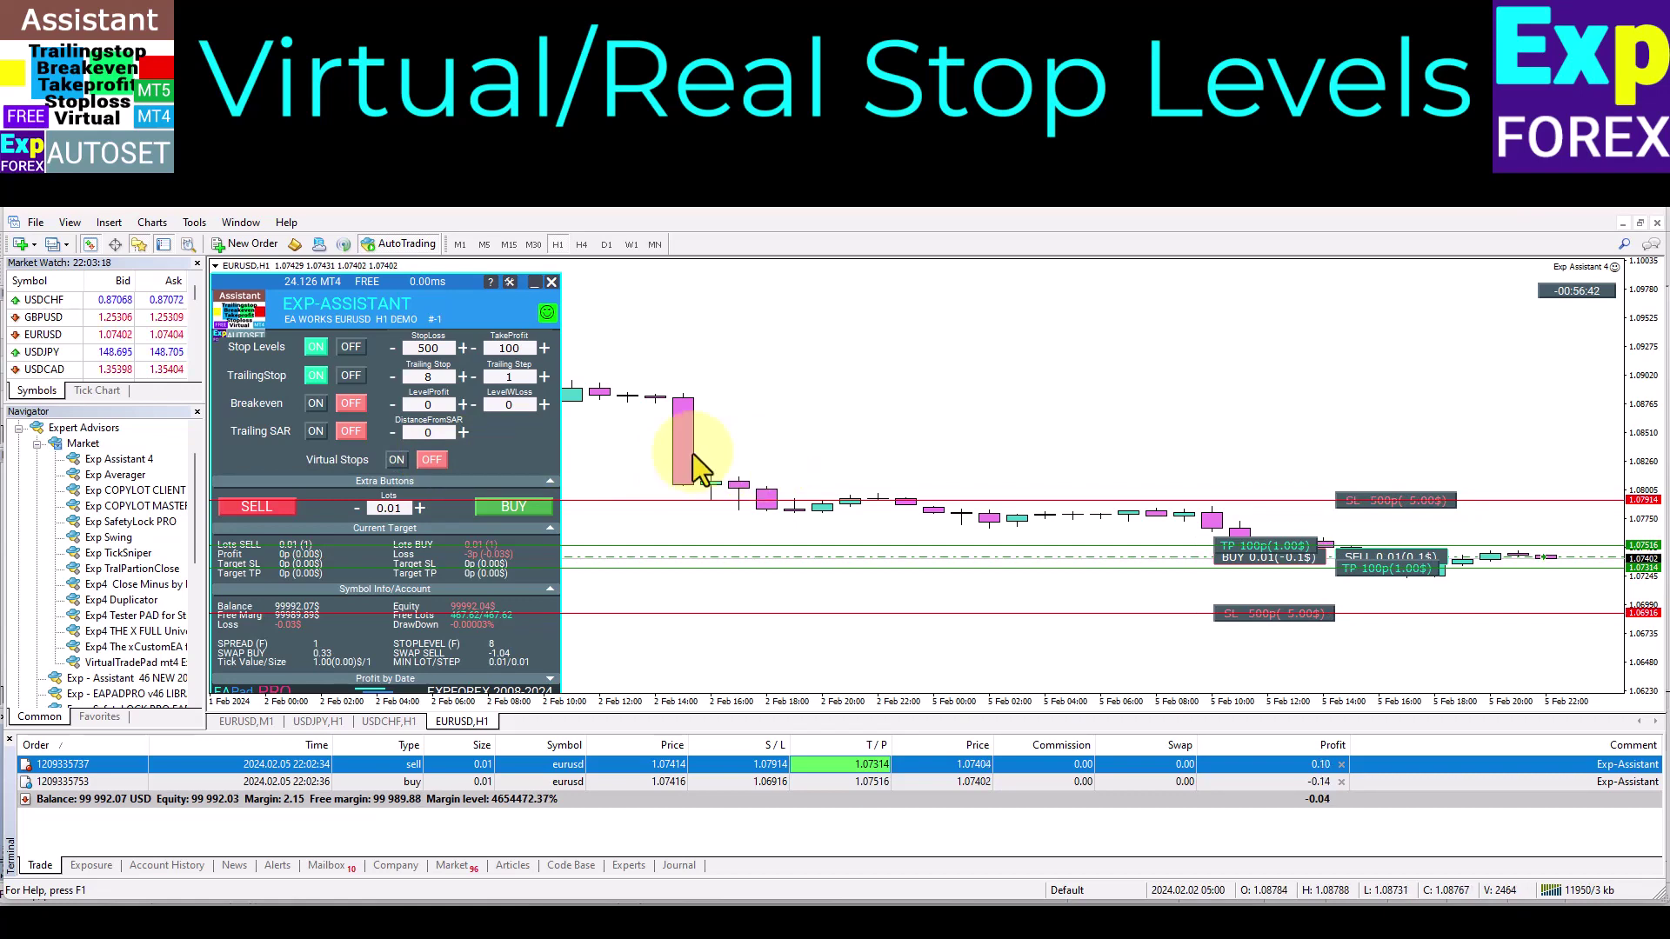
left_click(311, 404)
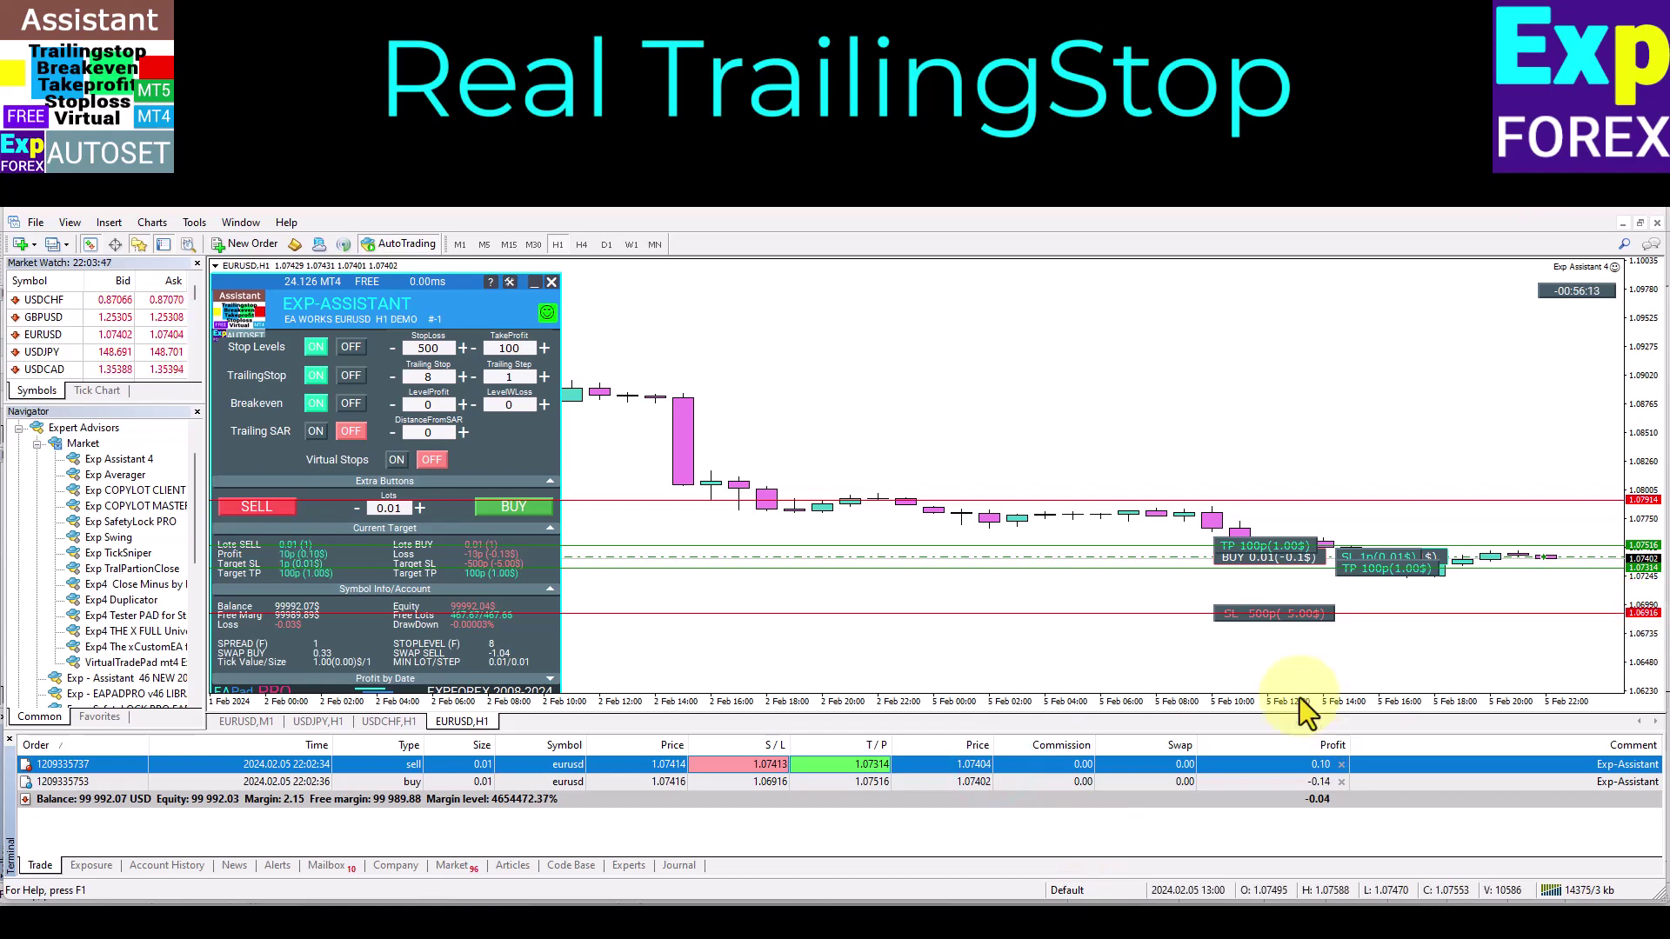
- Switch to virtual stop levels, check the Experts log, and stretch the chart's price scale
left_click(397, 460)
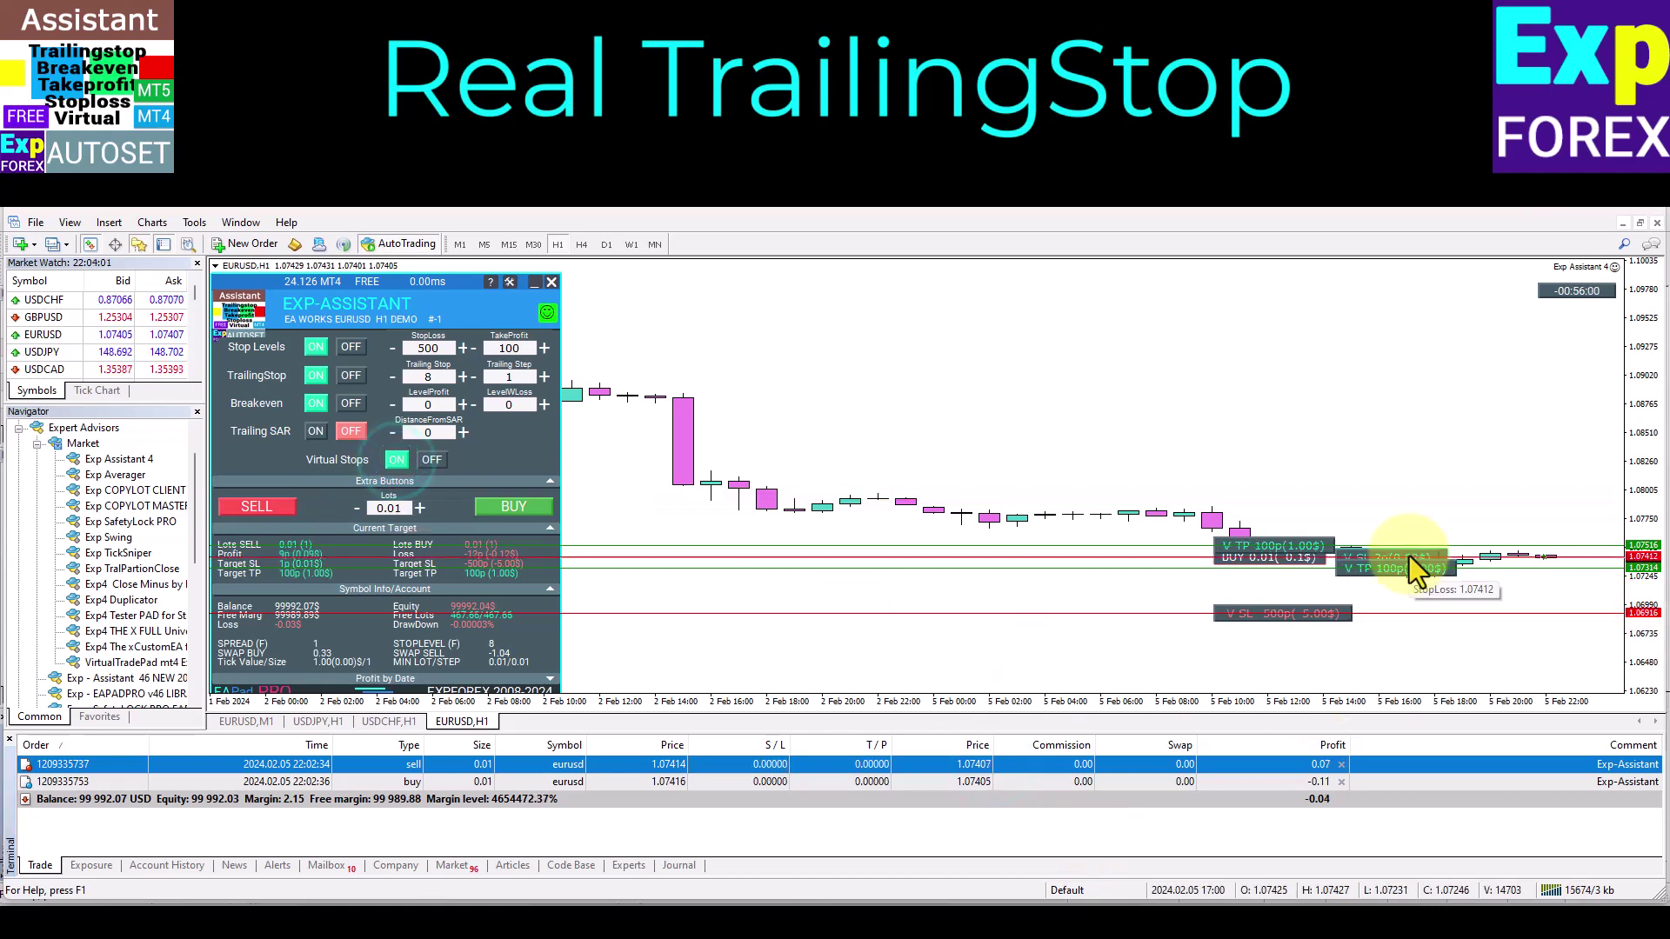
left_click(628, 866)
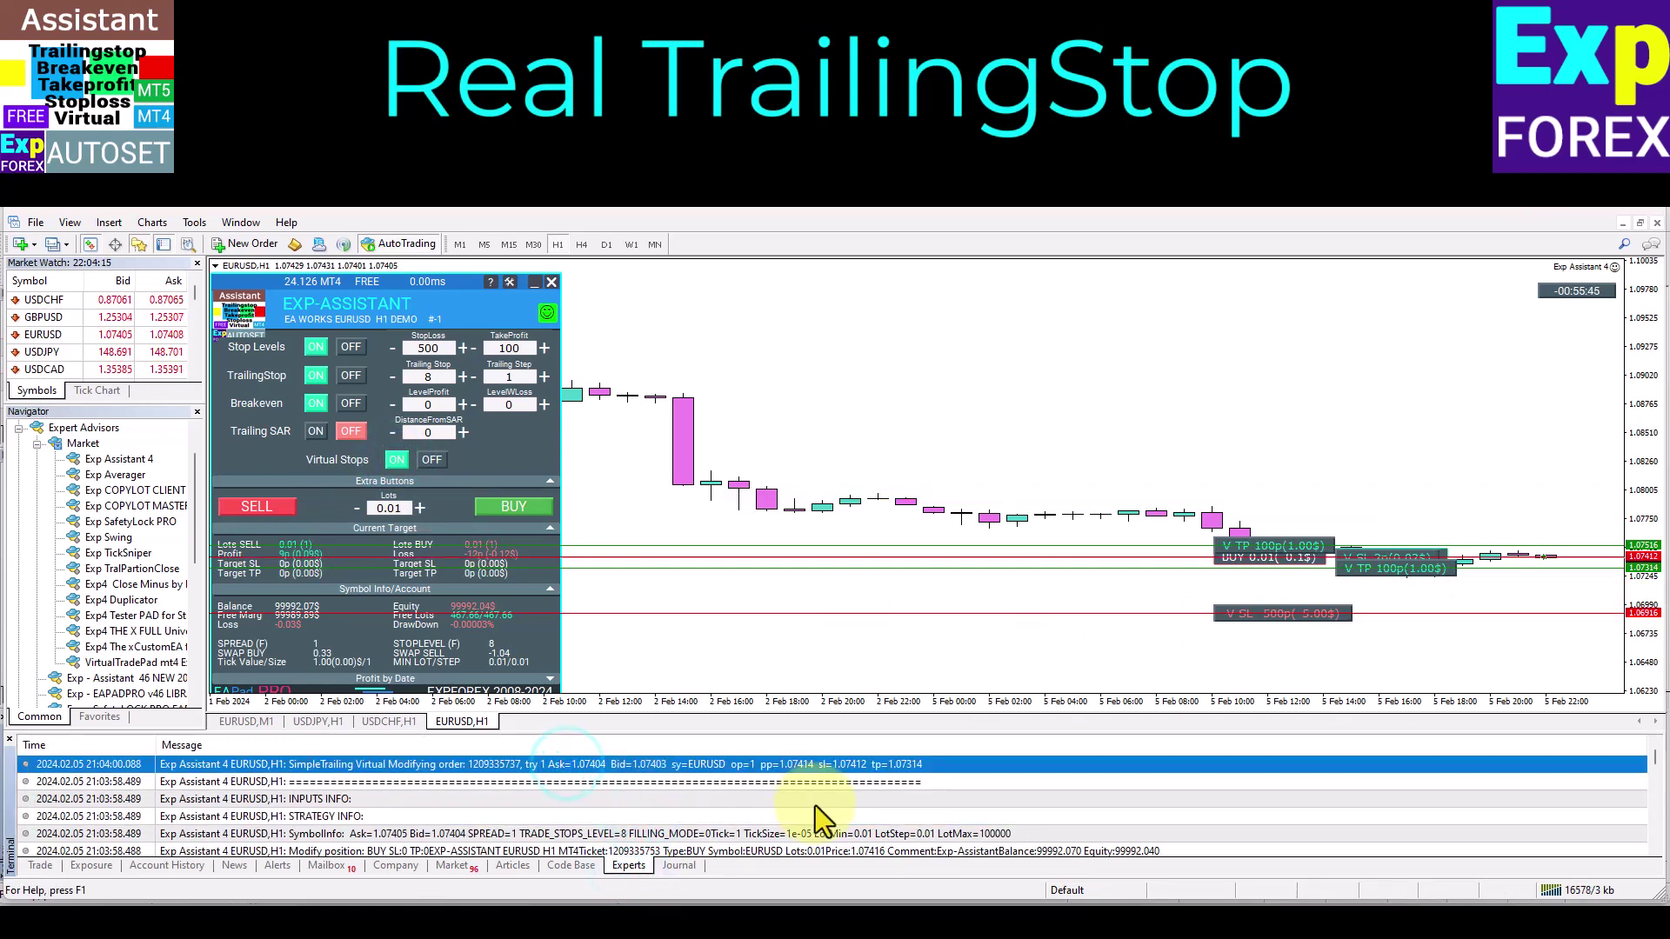
left_click(40, 865)
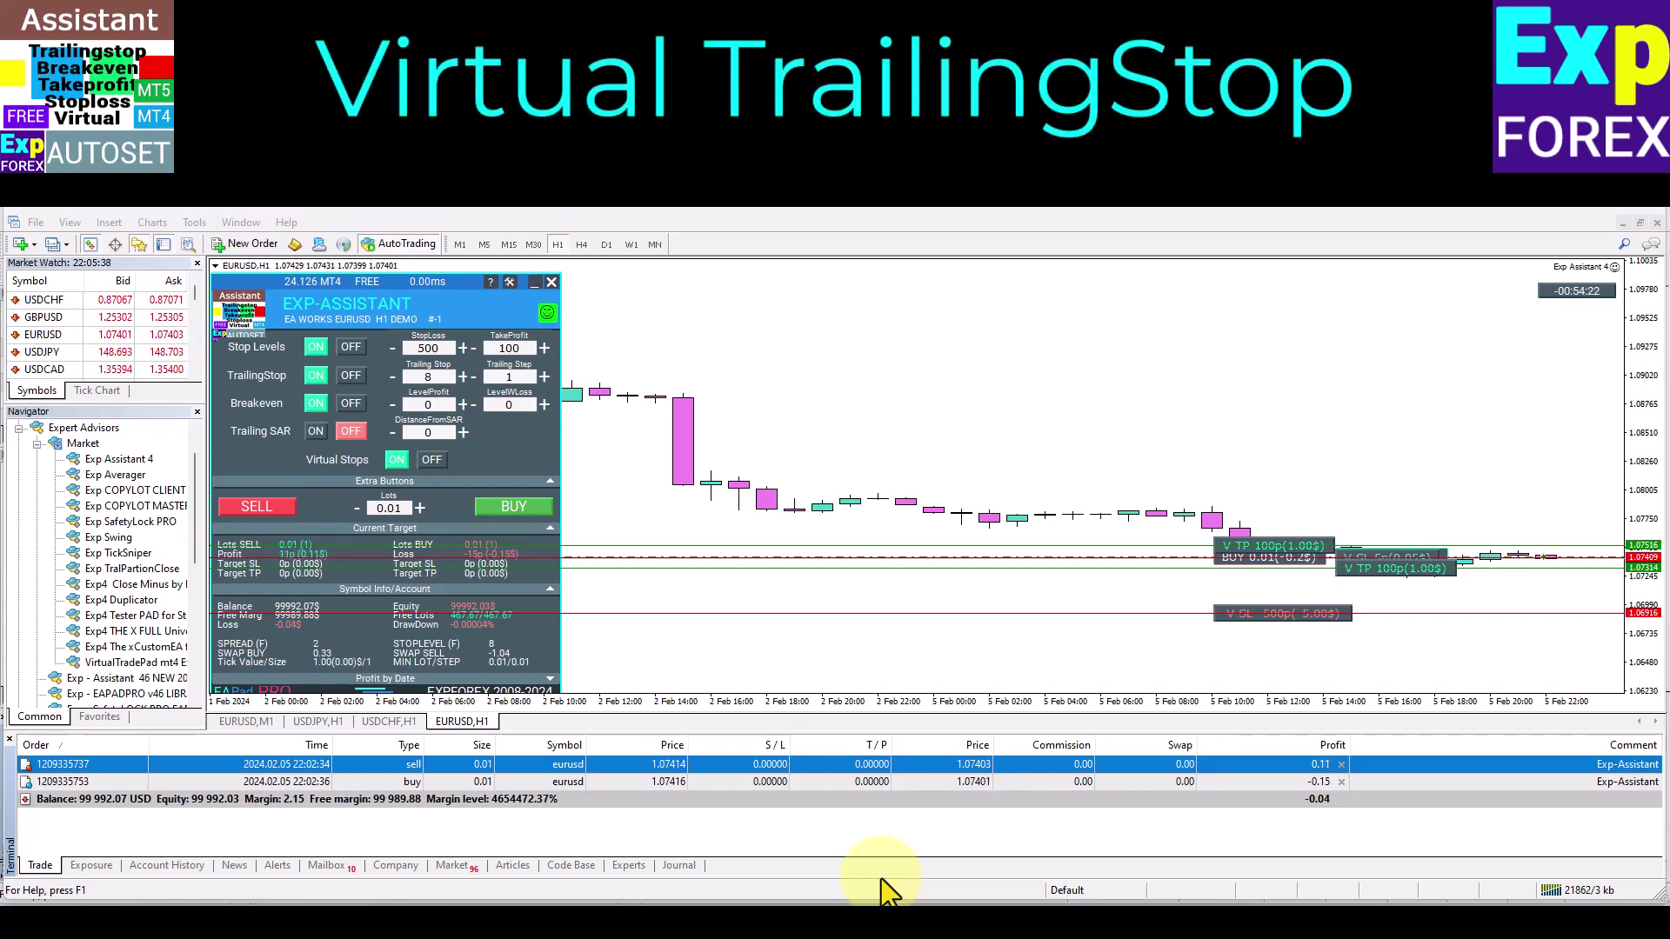
left_click_drag(1648, 661, 1643, 522)
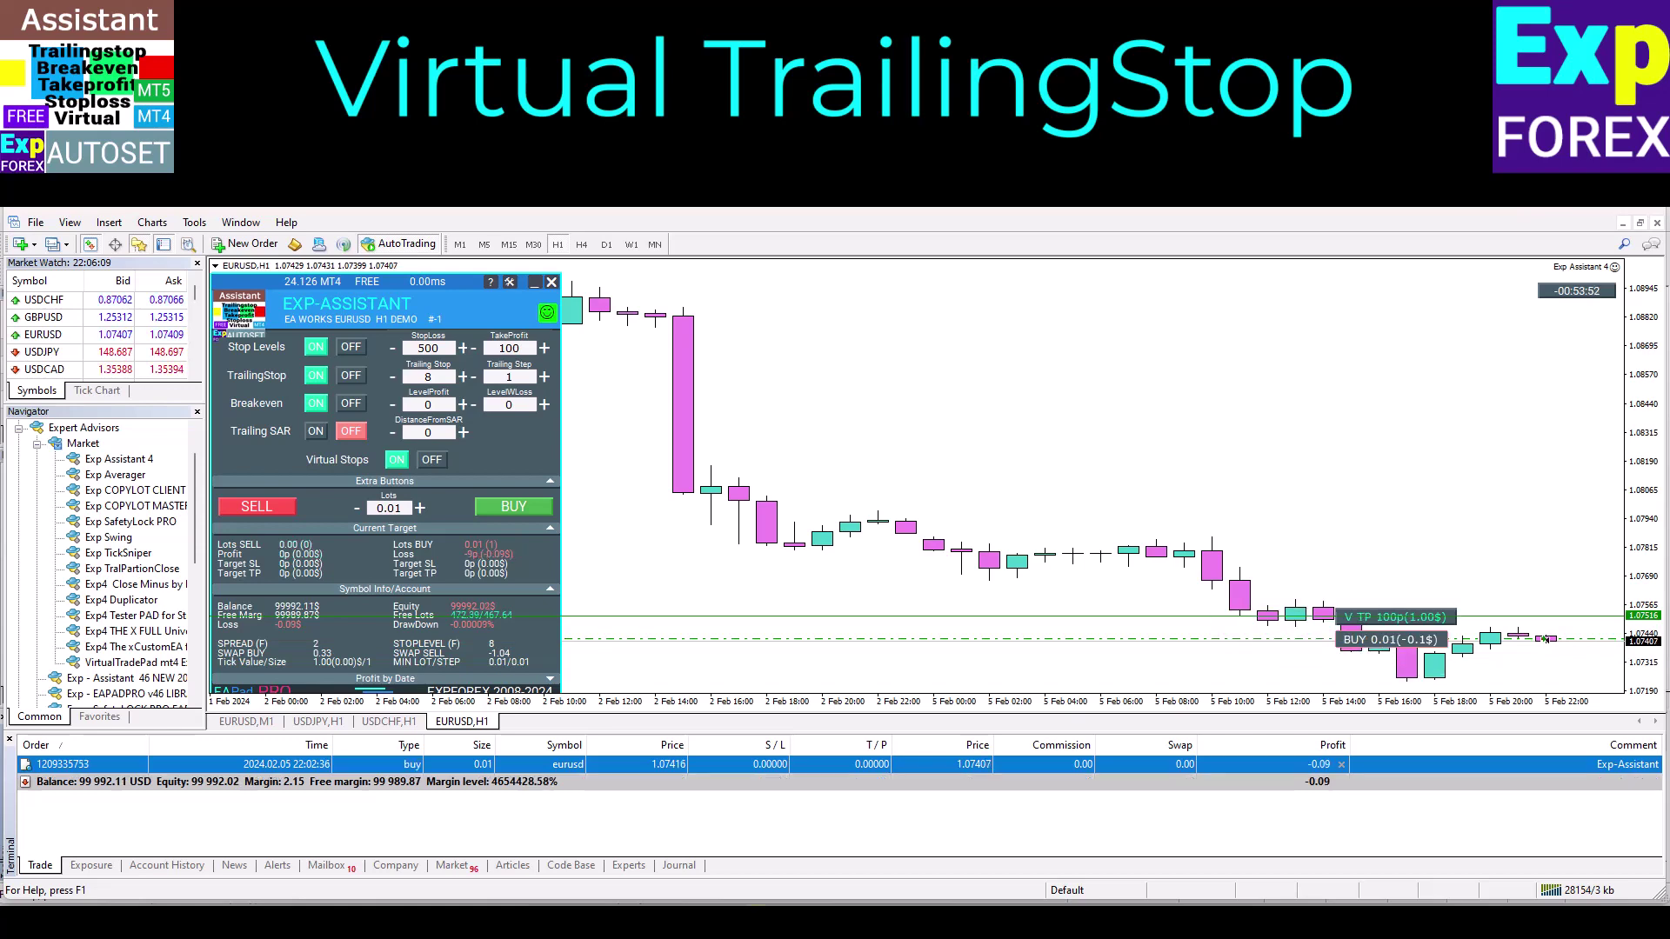
left_click(172, 861)
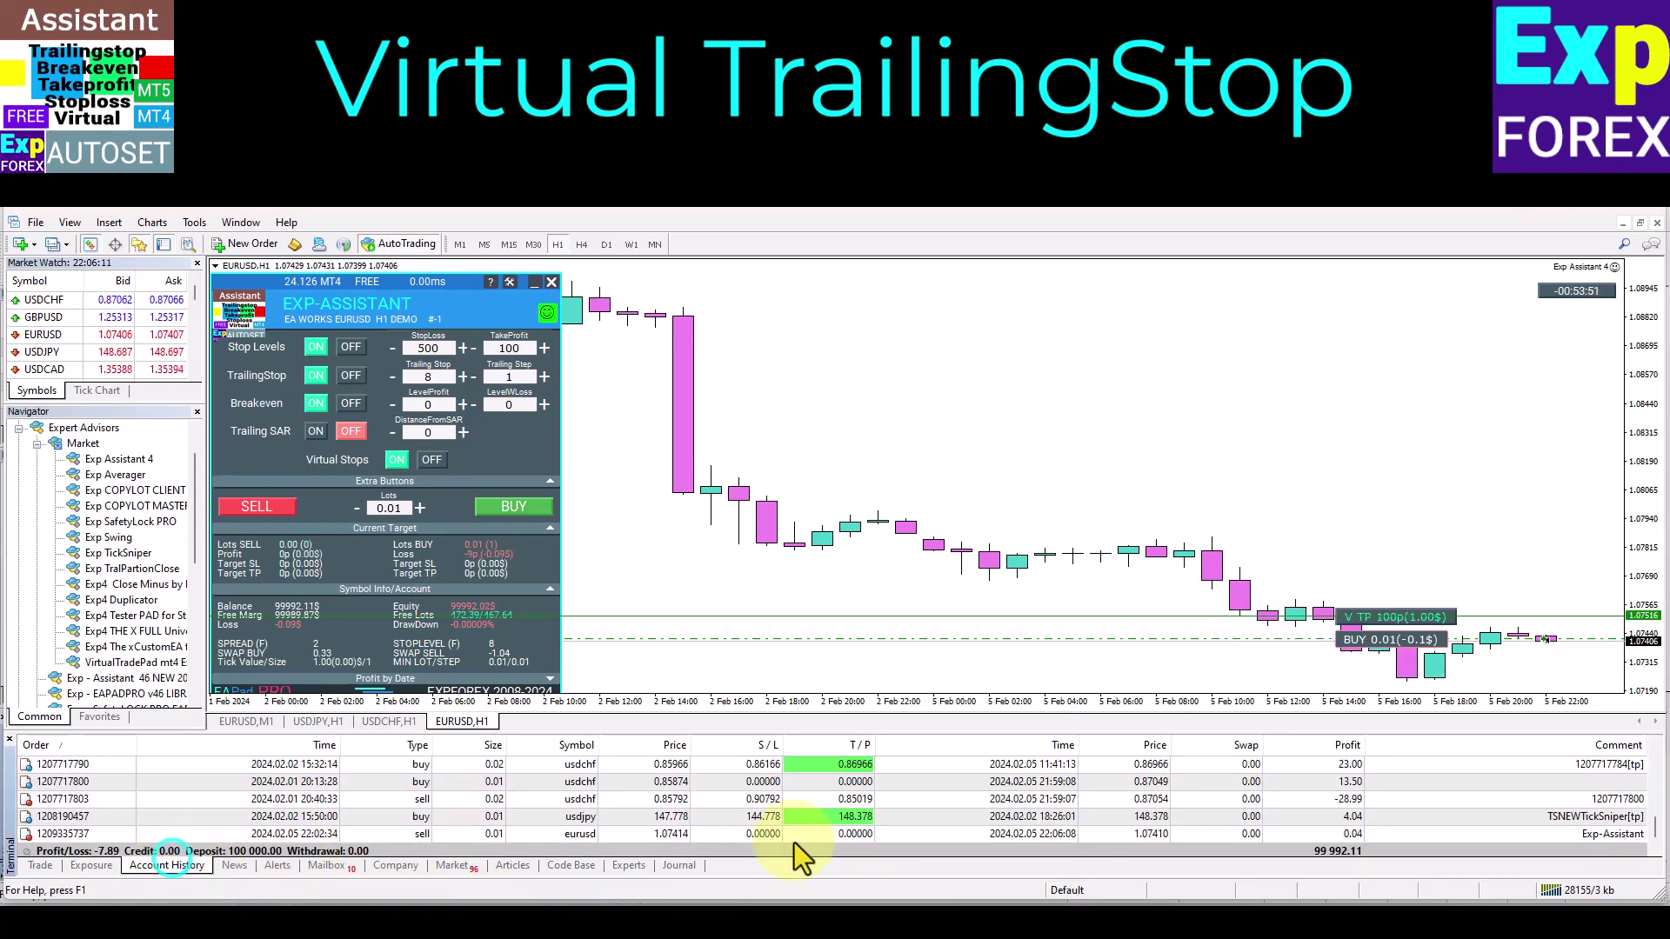
left_click(1109, 833)
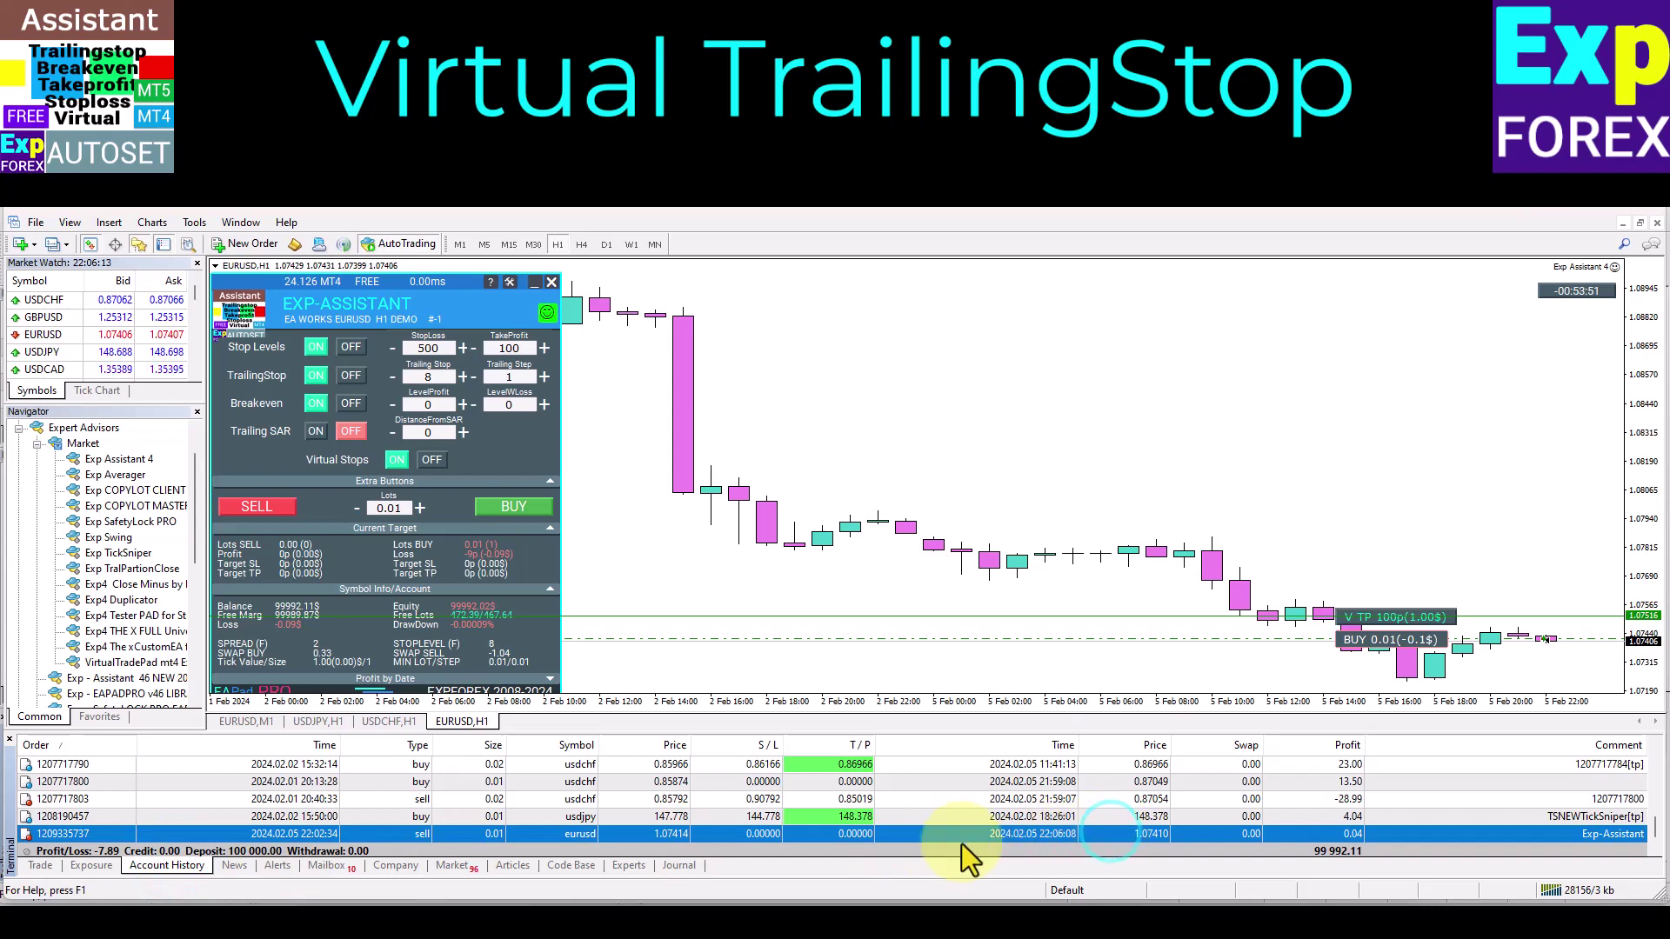
left_click(627, 866)
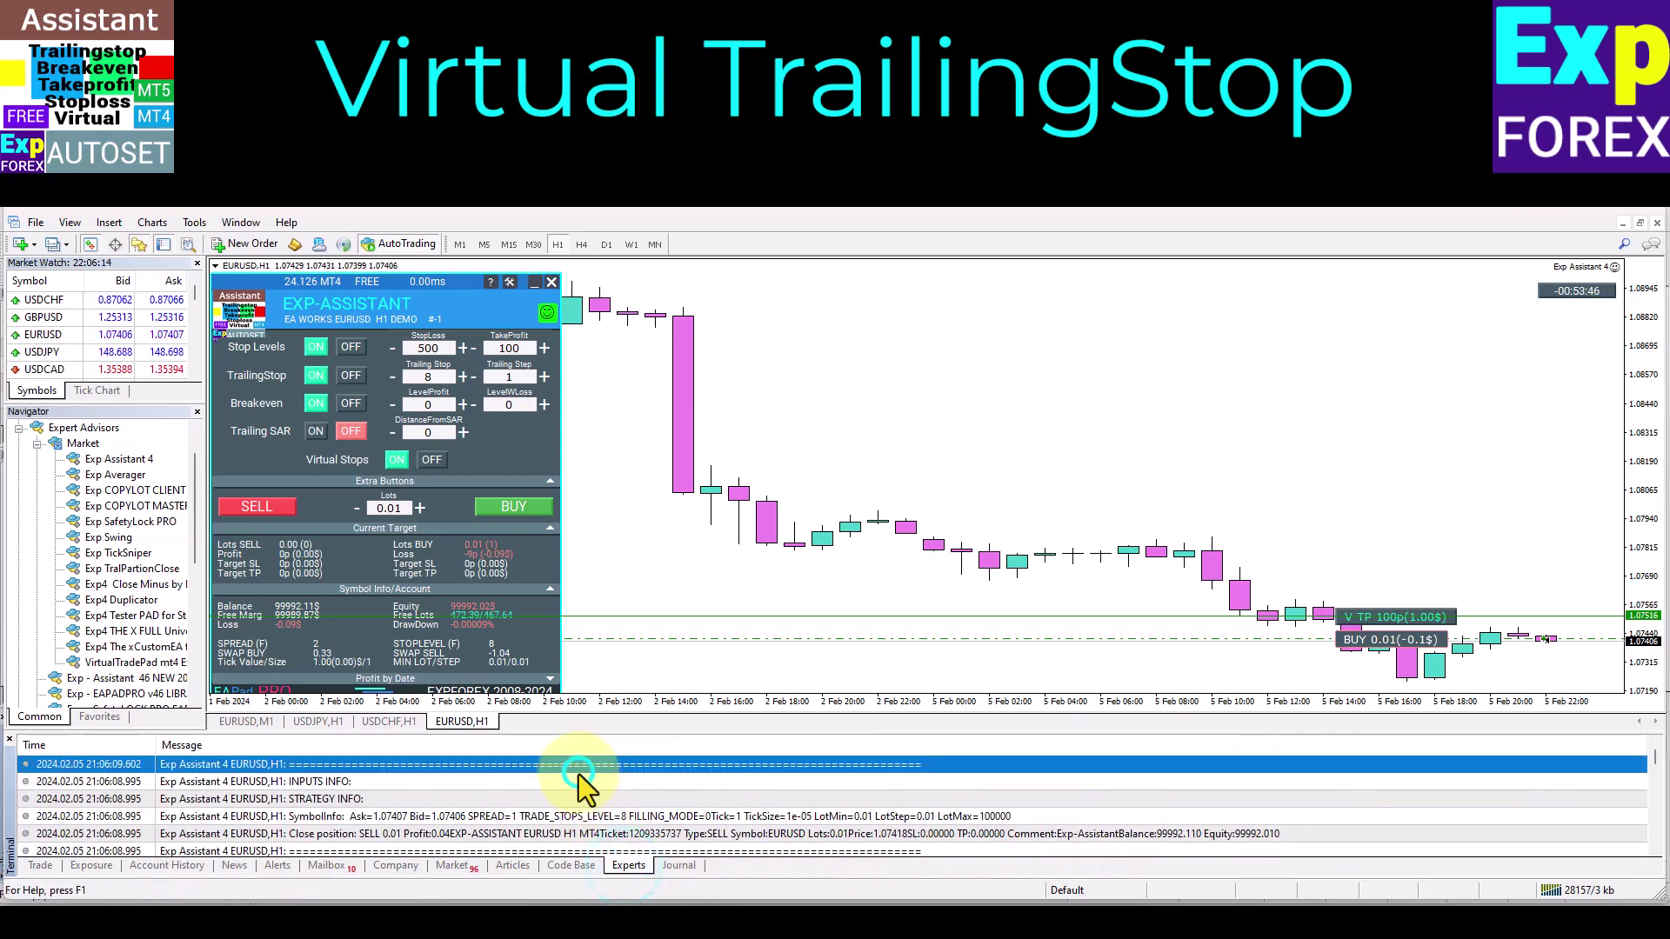
scroll(578, 774, "down", 3)
left_click_drag(459, 828, 447, 767)
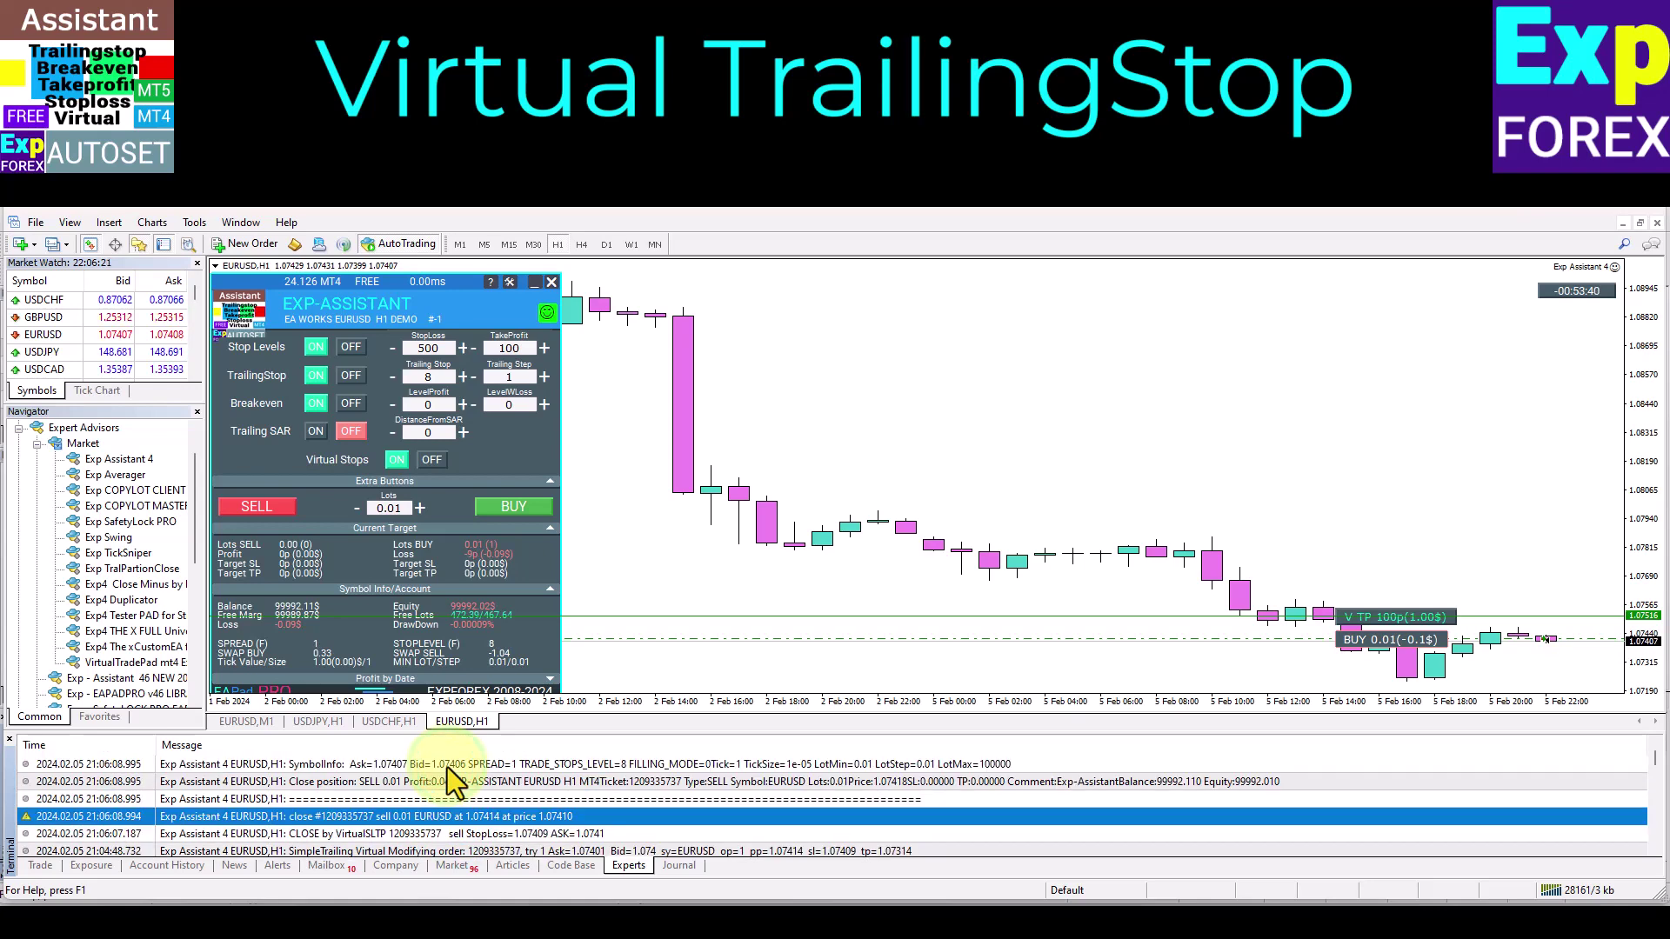
left_click(38, 866)
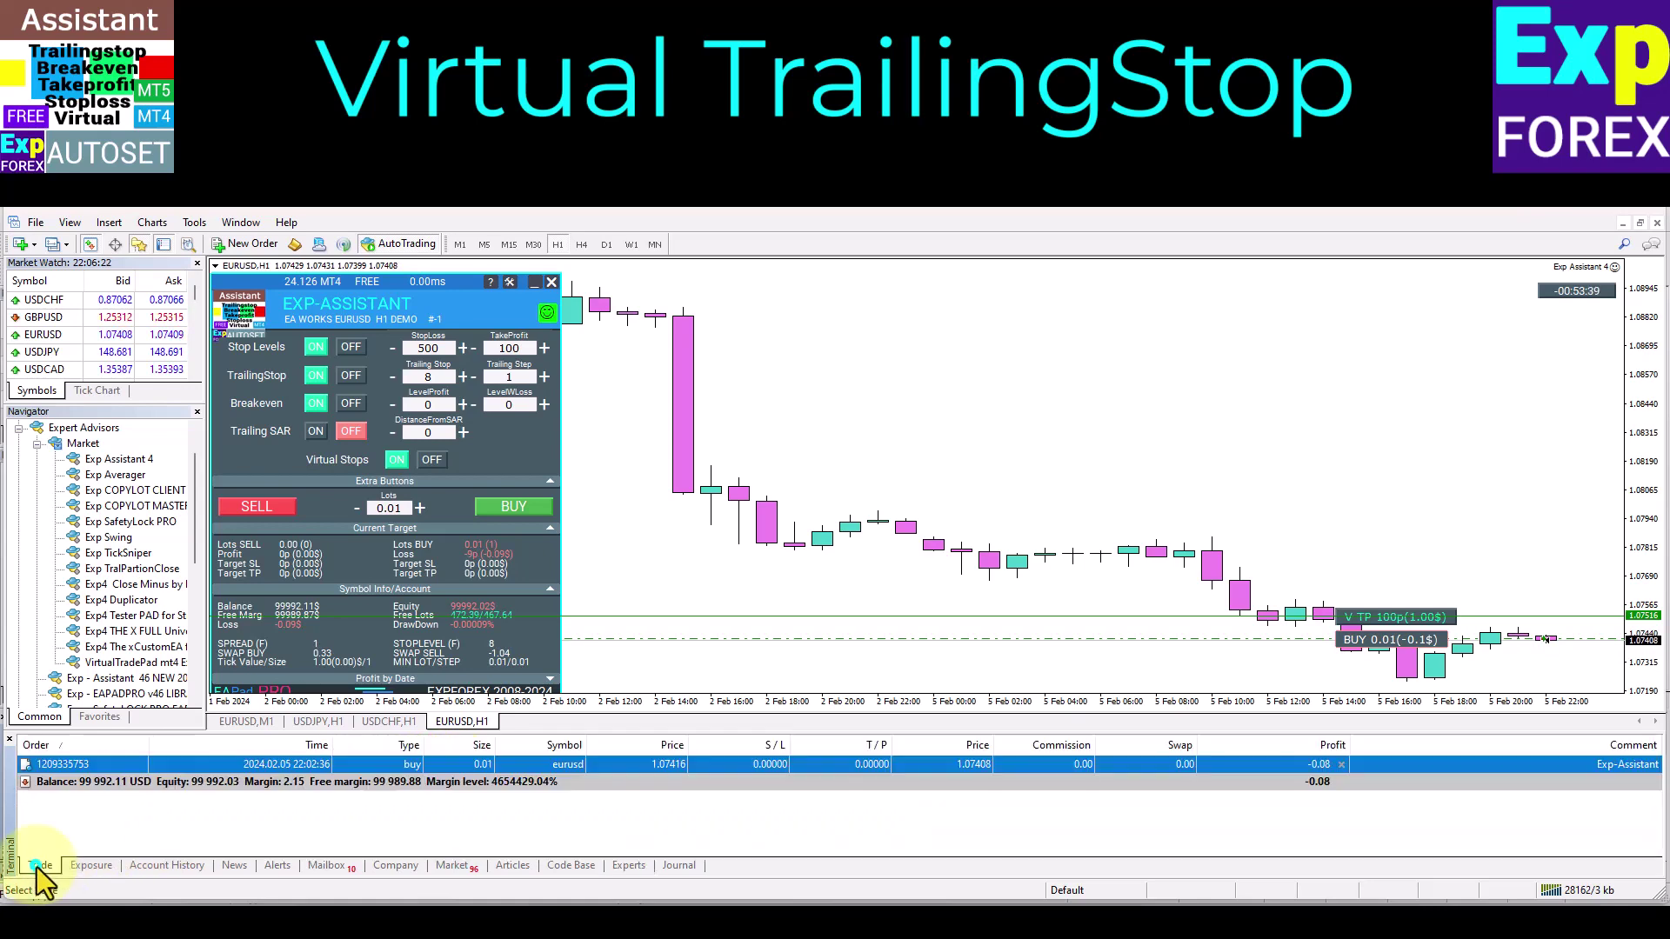